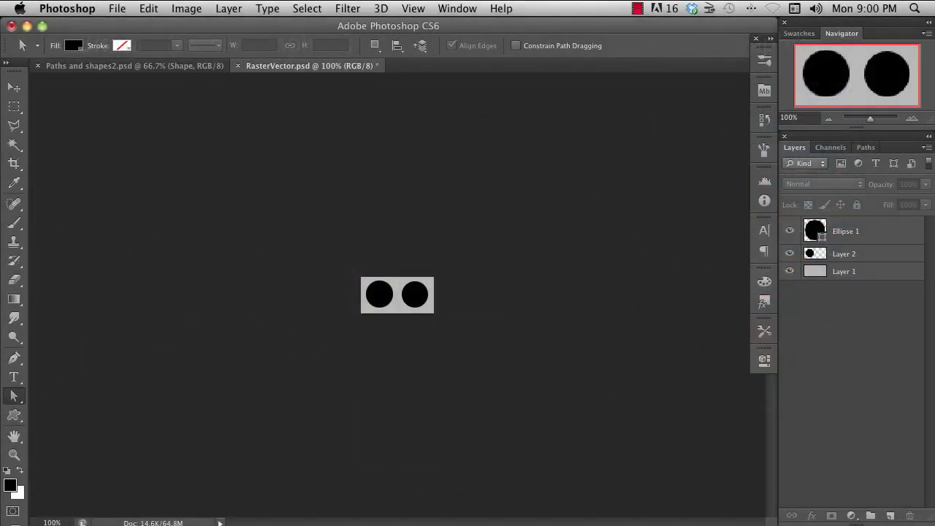
Step: Zoom in to inspect the Ellipse 1 path's anchor points, then return to actual size
{"action": "key", "text": "super+0"}
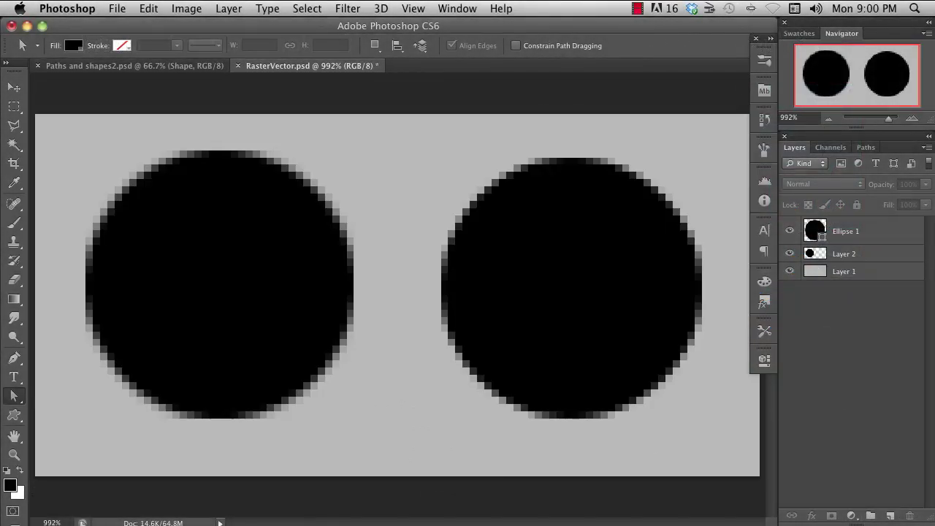
{"action": "left_click", "coordinate": [790, 233]}
{"action": "left_click", "coordinate": [876, 236]}
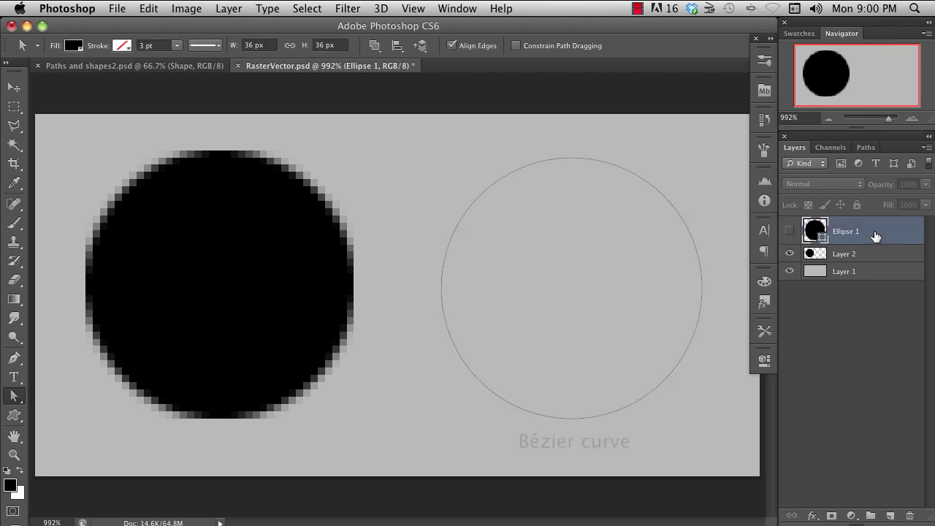
{"action": "left_click", "coordinate": [702, 284]}
{"action": "left_click", "coordinate": [702, 288]}
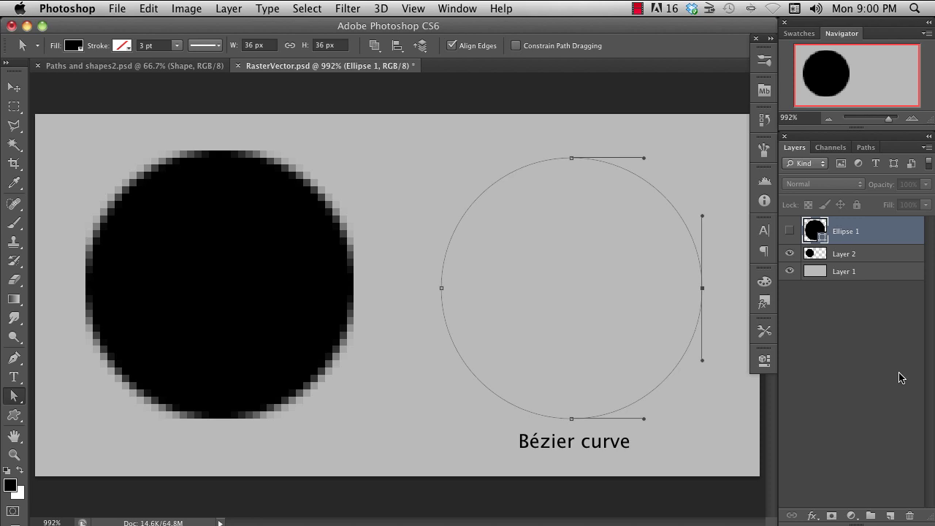
{"action": "left_click", "coordinate": [789, 232]}
{"action": "left_click", "coordinate": [850, 323]}
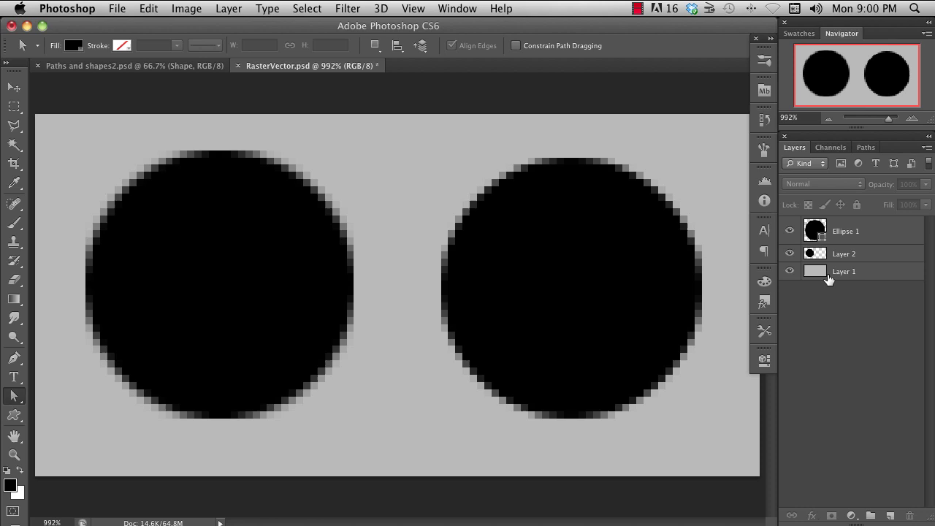
{"action": "key", "text": "super+1"}
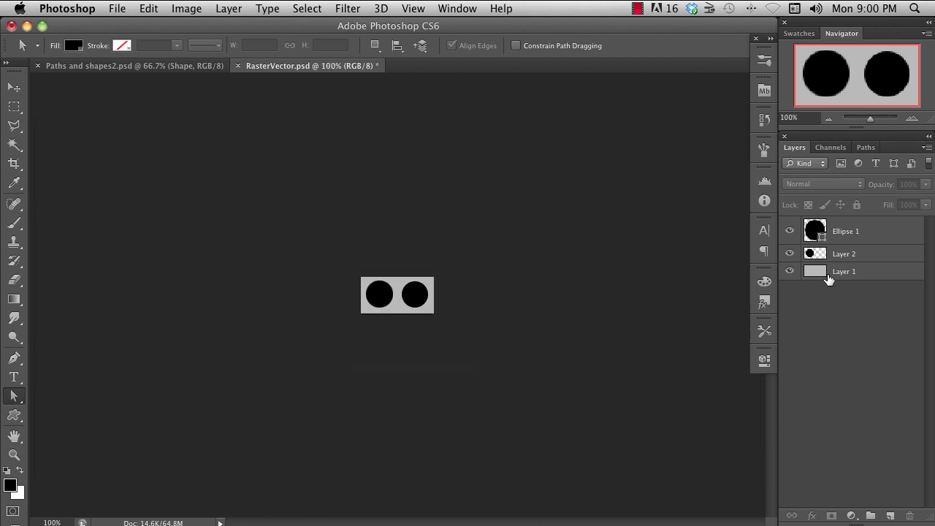
Step: Resize the image to 5000 pixels wide and compare edge sharpness at 100% zoom
{"action": "key", "text": "super+alt+i"}
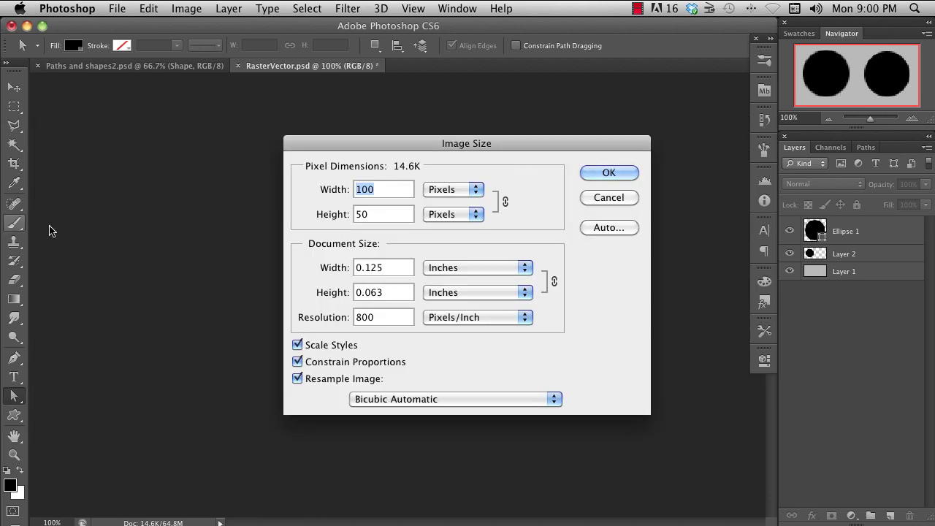
{"action": "type", "text": "5000"}
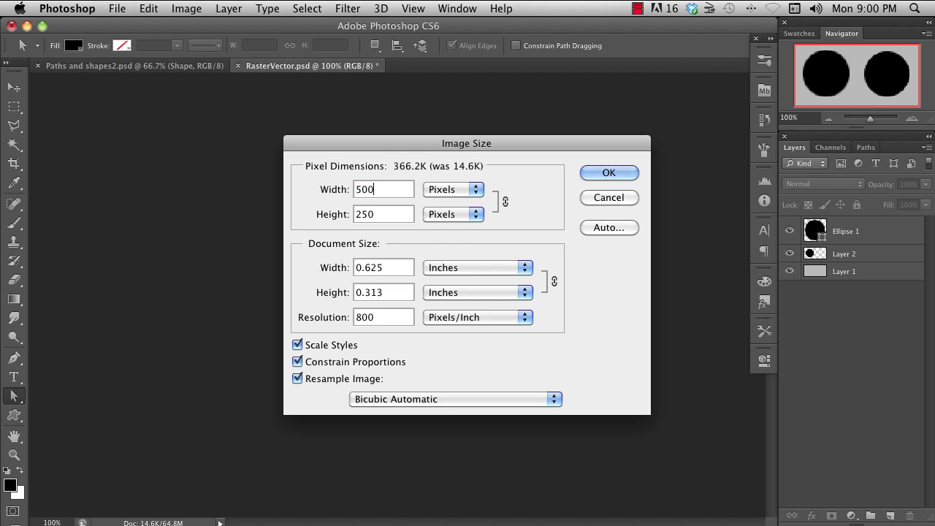
{"action": "left_click", "coordinate": [616, 175]}
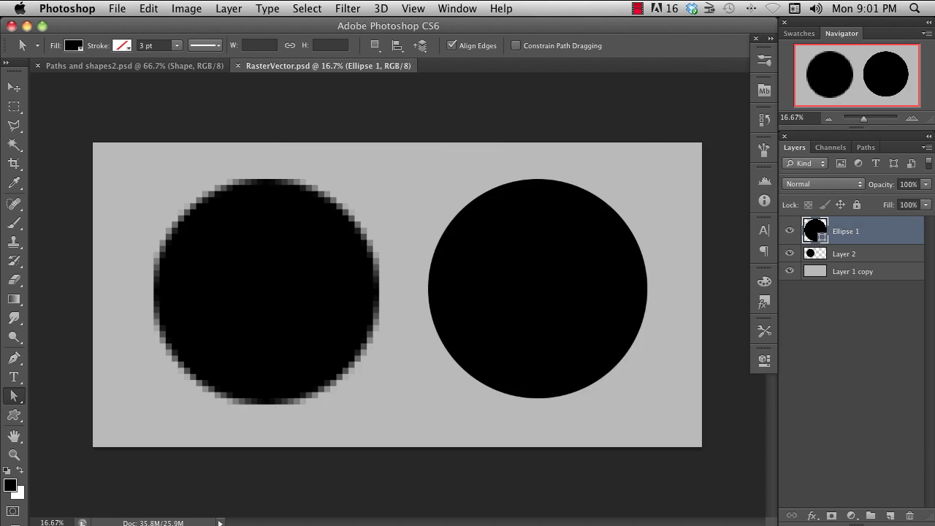
{"action": "scroll", "coordinate": [400, 293], "scroll_direction": "up", "scroll_amount": 1}
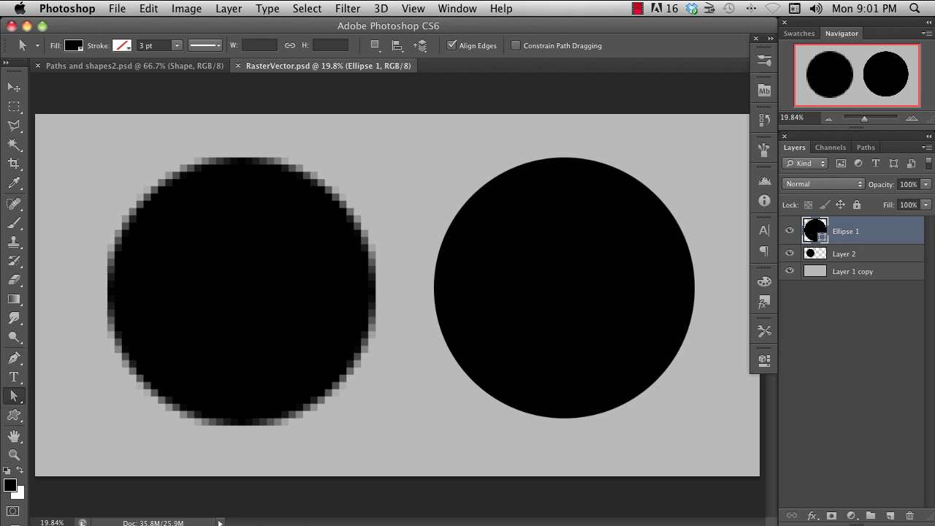
{"action": "key", "text": "super+1"}
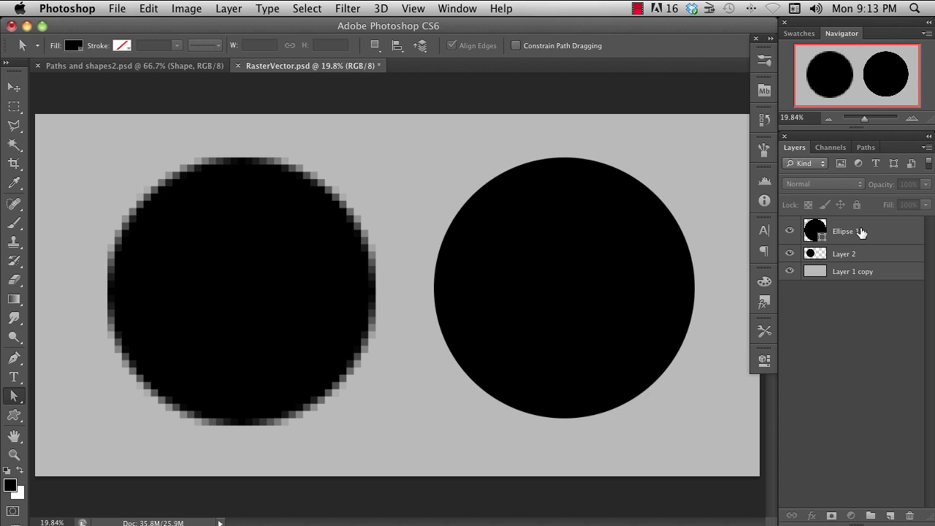
Step: Drag the ellipse's left anchor and its direction handles to bend it into a boomerang hook
{"action": "left_click", "coordinate": [855, 232]}
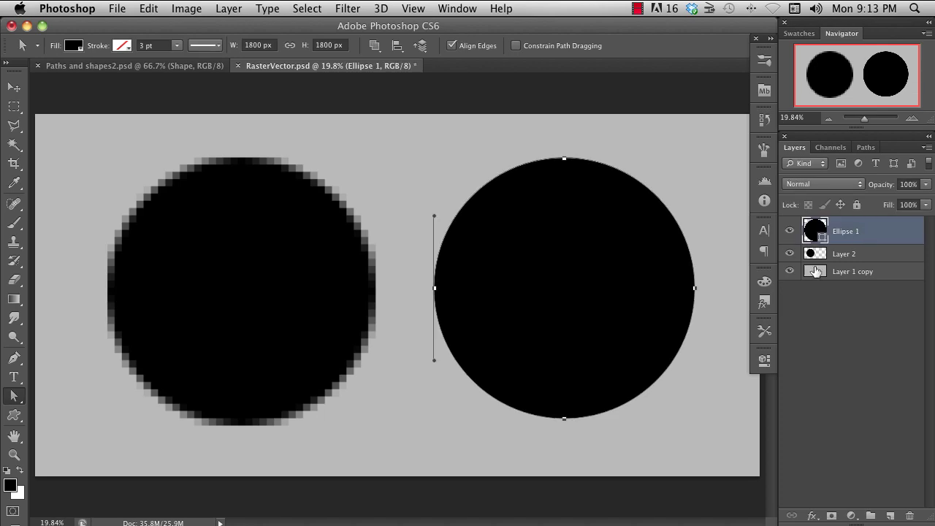
{"action": "left_click_drag", "start_coordinate": [434, 216], "coordinate": [666, 201]}
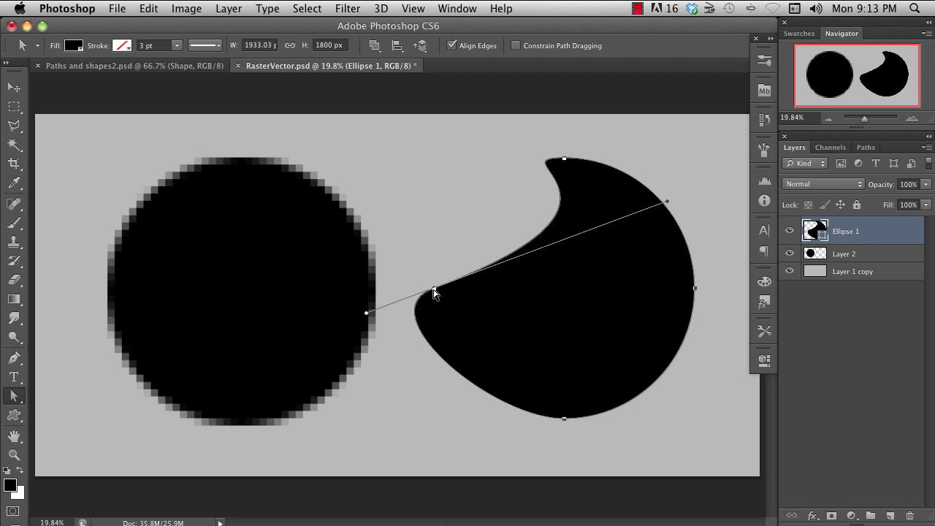
{"action": "left_click", "coordinate": [435, 291]}
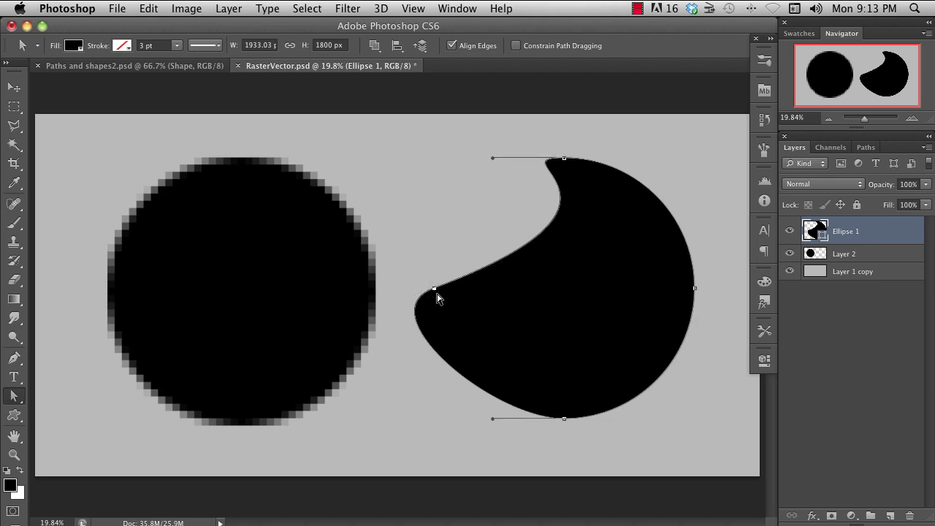
{"action": "left_click_drag", "start_coordinate": [434, 292], "coordinate": [486, 347]}
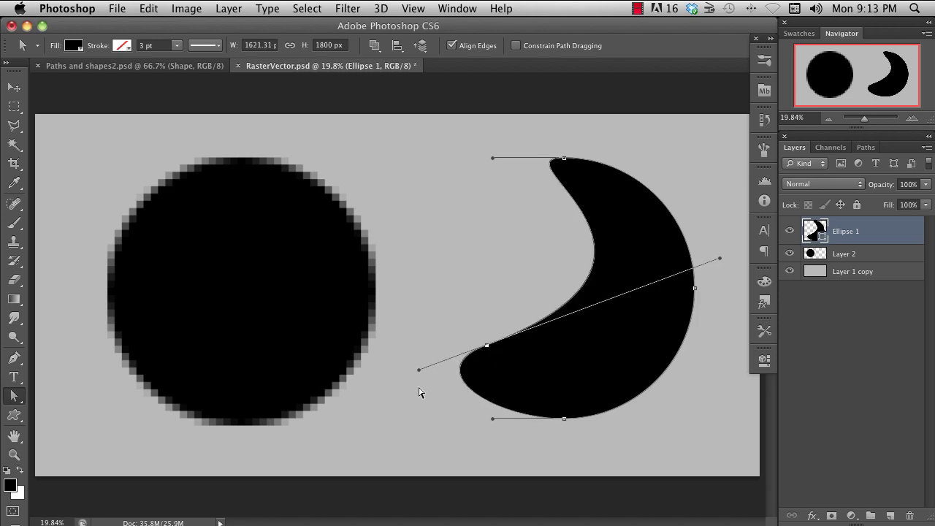
{"action": "left_click_drag", "start_coordinate": [417, 371], "coordinate": [249, 342]}
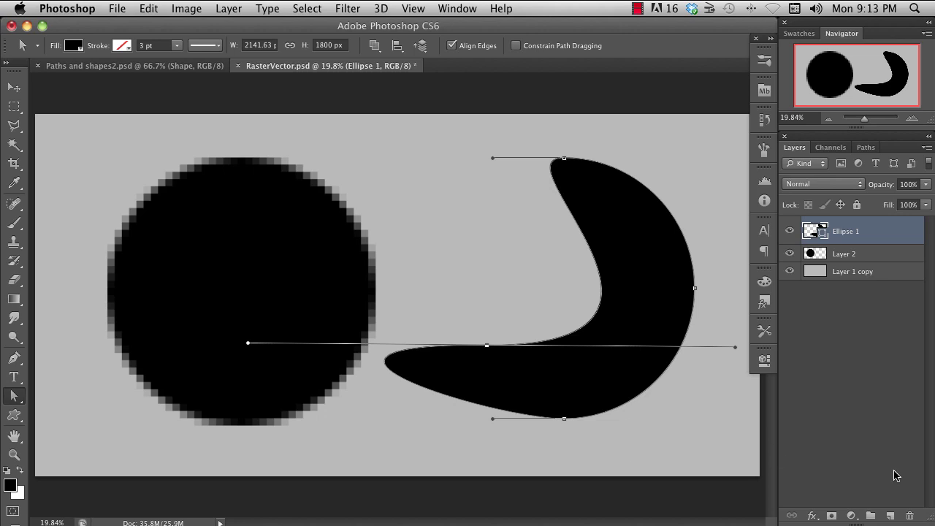
{"action": "left_click", "coordinate": [896, 412]}
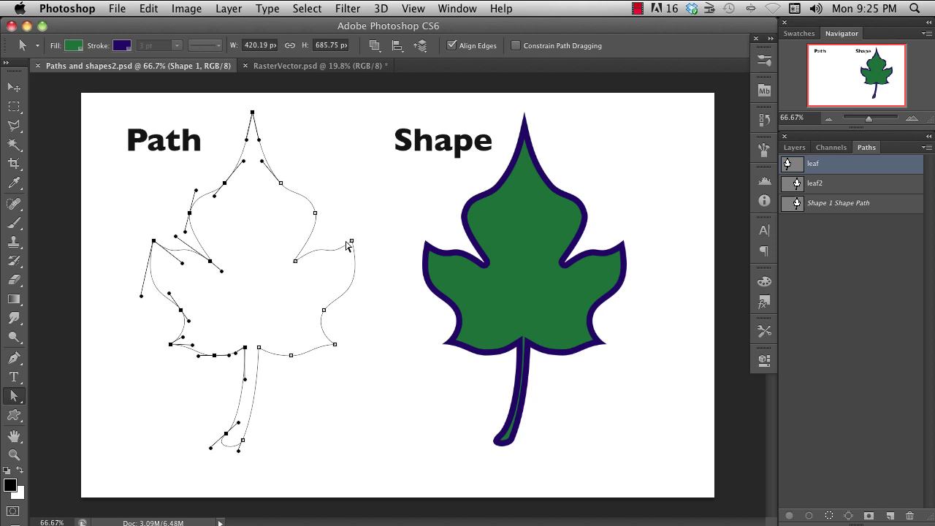
Step: Reshape the leaf path's right lobe by moving its point and handle
{"action": "mouse_move", "coordinate": [351, 241]}
{"action": "left_mouse_down"}
{"action": "mouse_move", "coordinate": [386, 198]}
{"action": "mouse_move", "coordinate": [351, 265]}
{"action": "mouse_move", "coordinate": [365, 241]}
{"action": "left_mouse_up"}
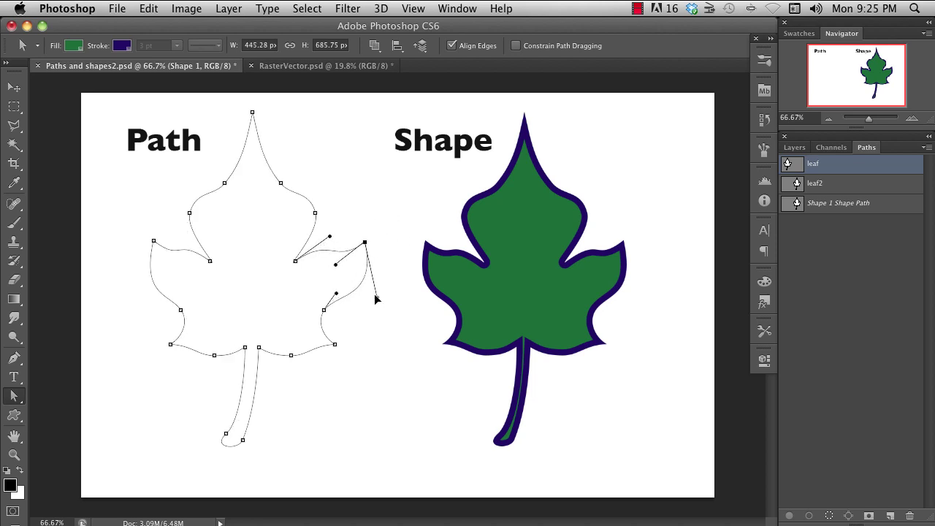
{"action": "left_click_drag", "start_coordinate": [376, 300], "coordinate": [349, 299]}
{"action": "left_click", "coordinate": [655, 191]}
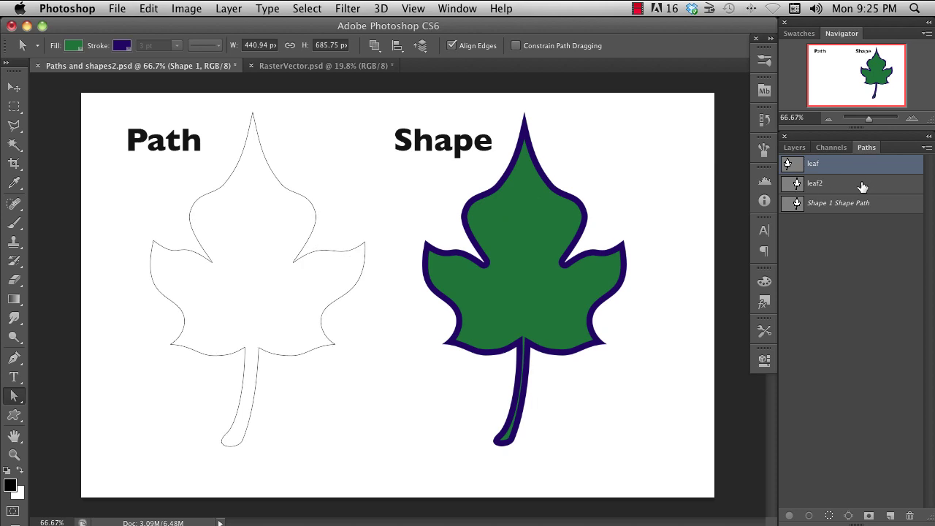
{"action": "left_click", "coordinate": [856, 204]}
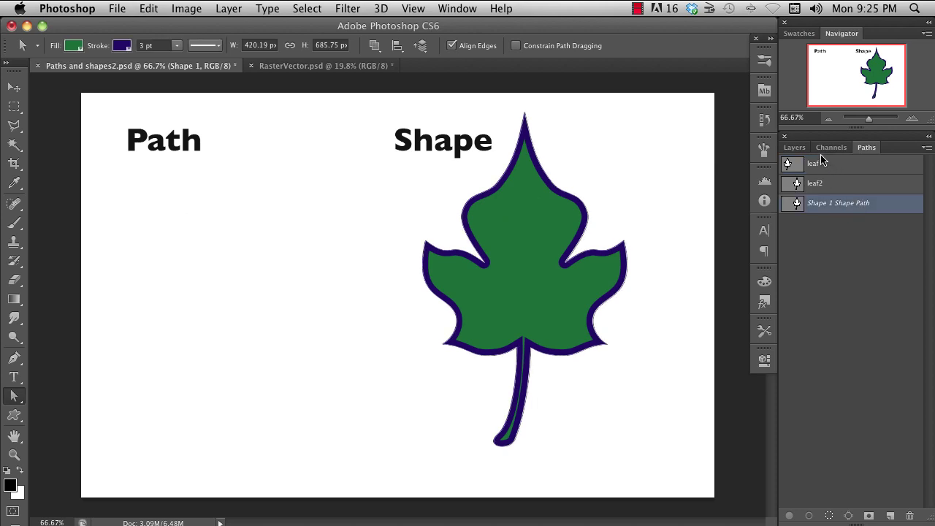
Step: Pull the Shape 1 leaf's right and left lobe tips far outward
{"action": "left_click", "coordinate": [800, 150]}
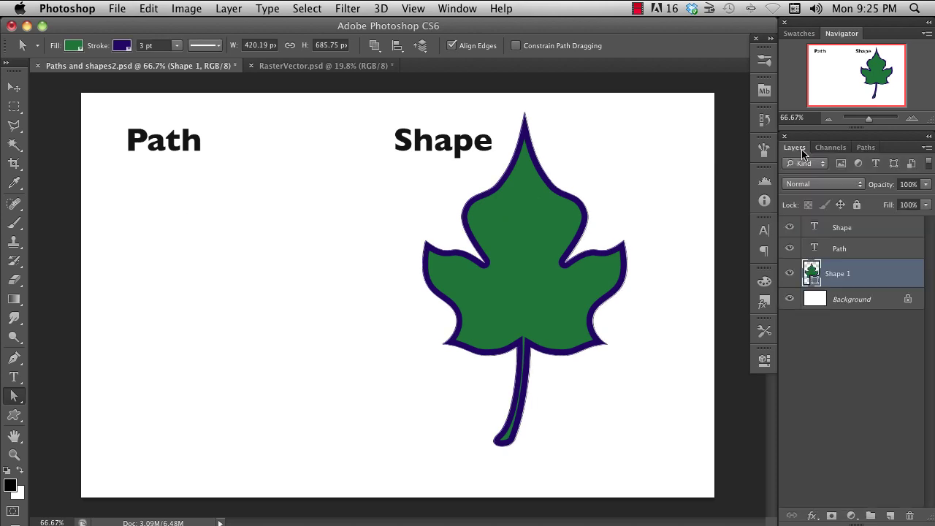
{"action": "left_click", "coordinate": [607, 349]}
{"action": "left_click_drag", "start_coordinate": [623, 240], "coordinate": [675, 237]}
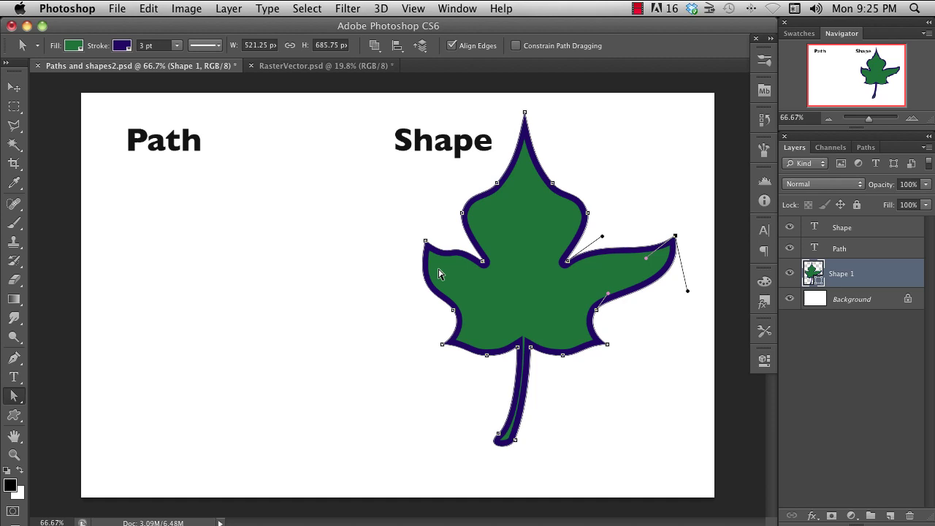
{"action": "left_click_drag", "start_coordinate": [426, 247], "coordinate": [359, 238]}
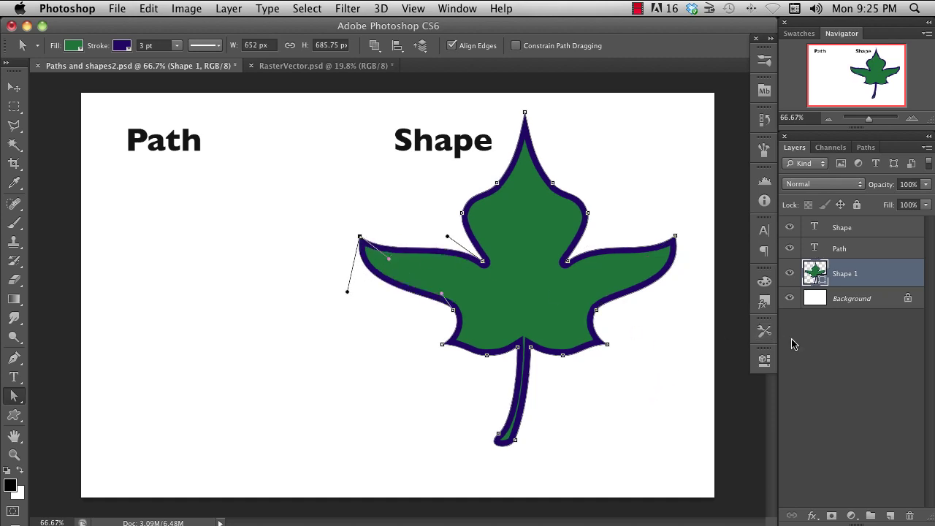
{"action": "left_click", "coordinate": [841, 357]}
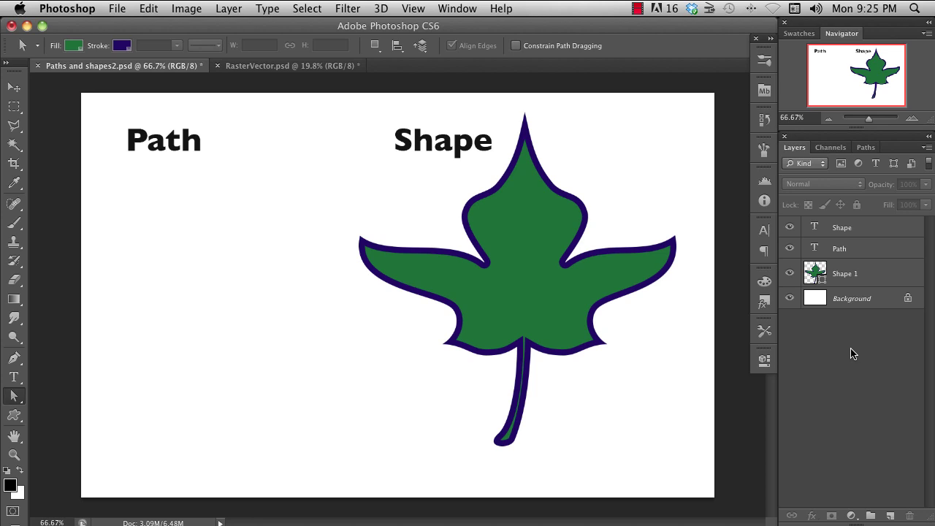
Step: Display the saved leaf path from the Paths panel with its anchor points
{"action": "left_click", "coordinate": [867, 148]}
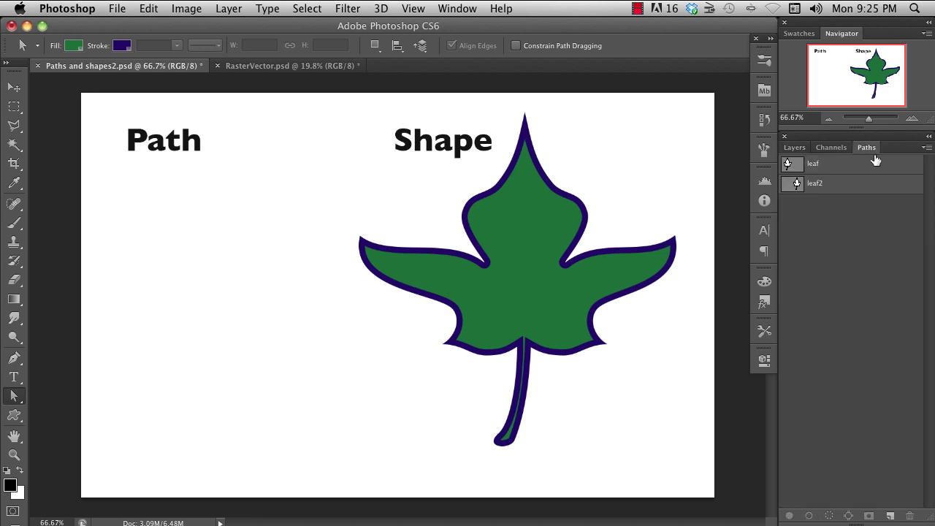
{"action": "left_click", "coordinate": [845, 168]}
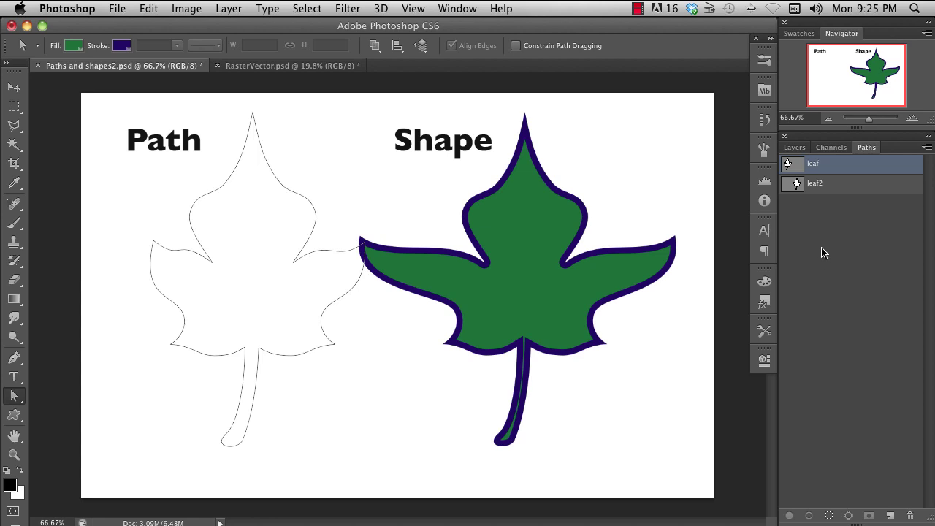
{"action": "left_click", "coordinate": [246, 356]}
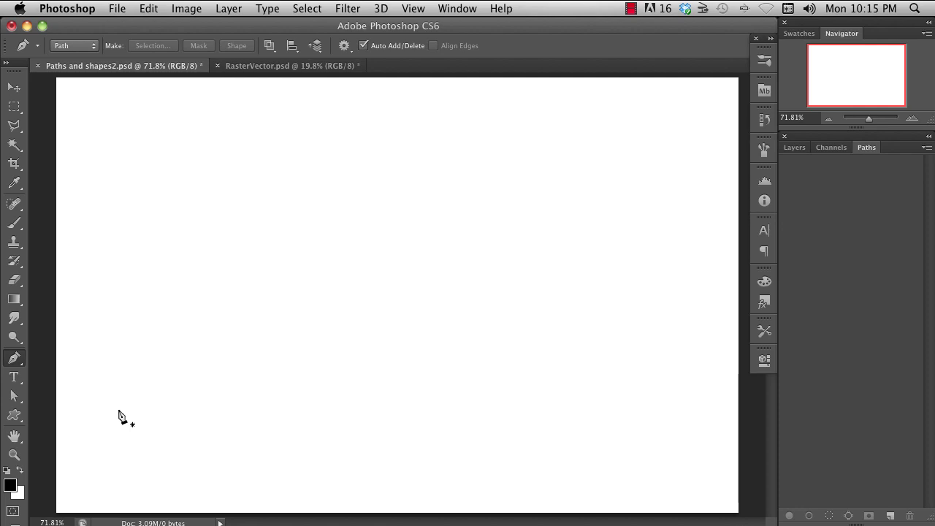
Step: Start a new work path with two curved anchors forming an arch, refining its handles
{"action": "mouse_move", "coordinate": [128, 385]}
{"action": "left_mouse_down"}
{"action": "mouse_move", "coordinate": [158, 305]}
{"action": "mouse_move", "coordinate": [188, 265]}
{"action": "mouse_move", "coordinate": [184, 286]}
{"action": "mouse_move", "coordinate": [171, 290]}
{"action": "left_mouse_up"}
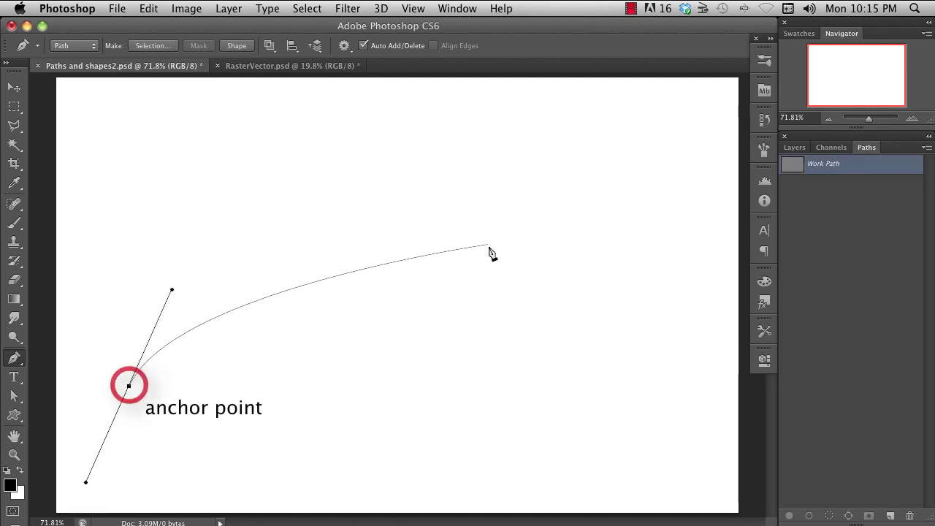
{"action": "mouse_move", "coordinate": [534, 268]}
{"action": "left_mouse_down"}
{"action": "mouse_move", "coordinate": [632, 436]}
{"action": "mouse_move", "coordinate": [677, 468]}
{"action": "mouse_move", "coordinate": [635, 429]}
{"action": "mouse_move", "coordinate": [636, 439]}
{"action": "left_mouse_up"}
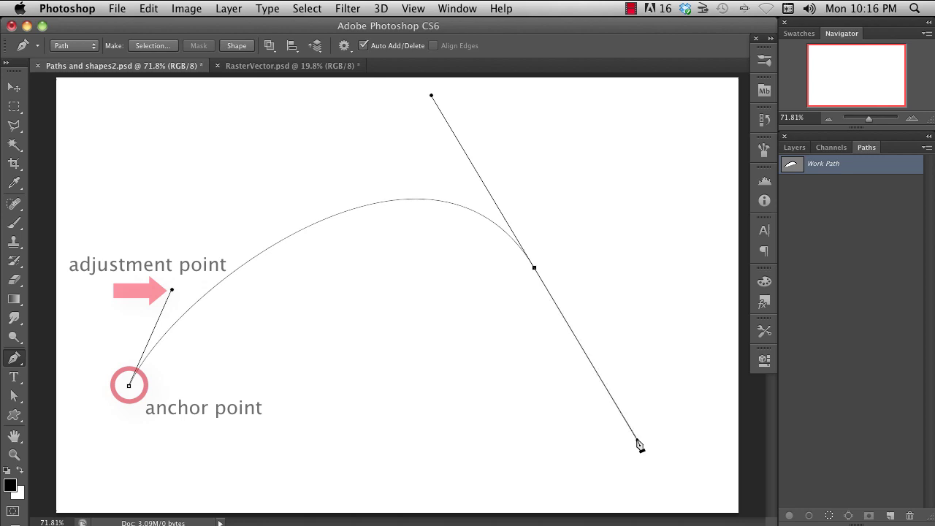
{"action": "left_click_drag", "start_coordinate": [534, 267], "coordinate": [561, 305]}
{"action": "left_click_drag", "start_coordinate": [461, 131], "coordinate": [515, 180]}
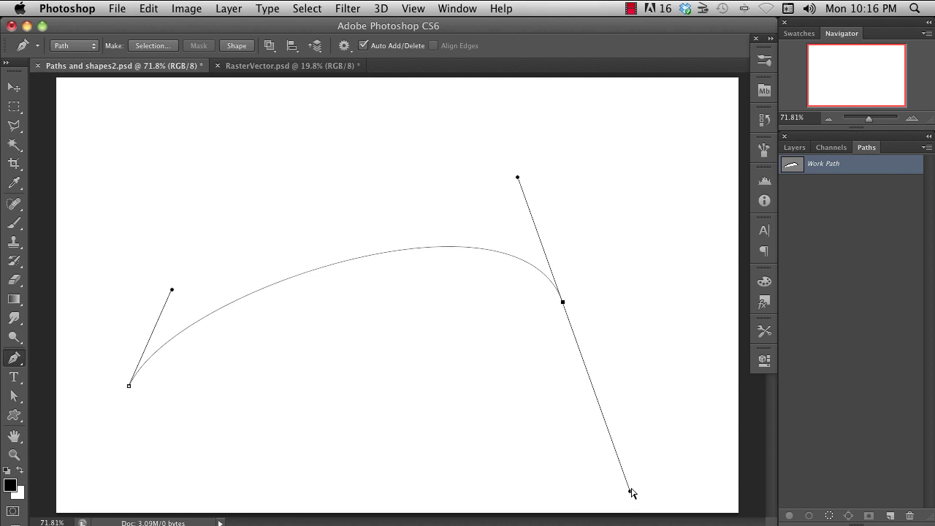
{"action": "left_click_drag", "start_coordinate": [632, 493], "coordinate": [585, 370]}
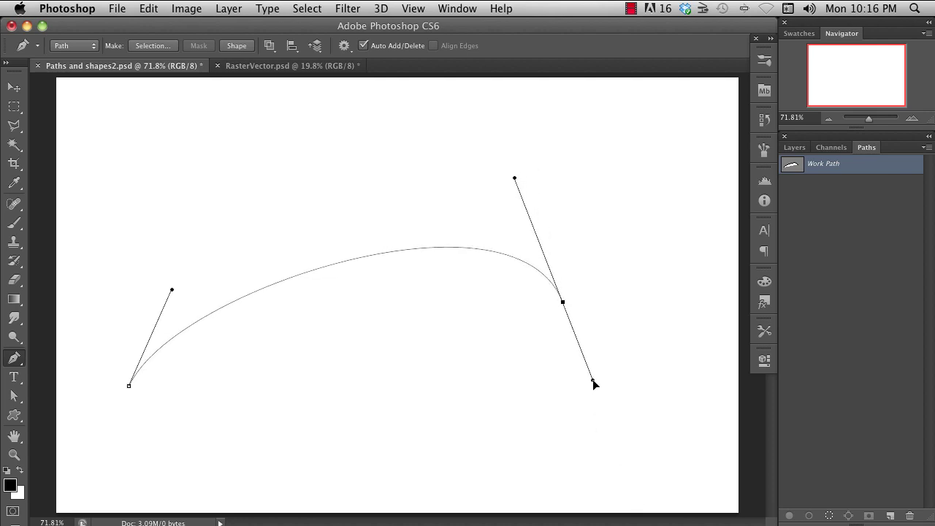
{"action": "left_click_drag", "start_coordinate": [593, 380], "coordinate": [592, 382]}
{"action": "left_click_drag", "start_coordinate": [517, 181], "coordinate": [501, 143]}
{"action": "left_click_drag", "start_coordinate": [170, 290], "coordinate": [173, 240]}
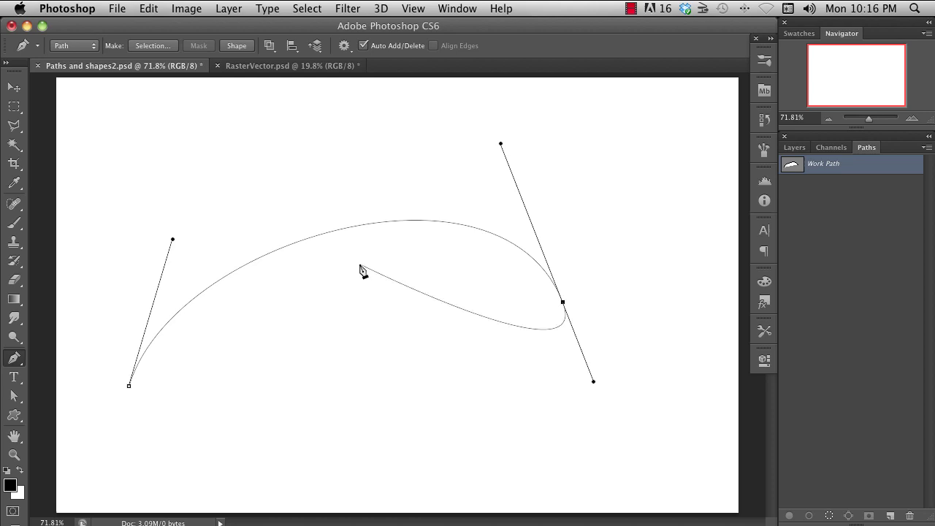
Step: Add an anchor on the arch and break its handle to form a sharp cusp
{"action": "left_click", "coordinate": [332, 231]}
{"action": "left_click_drag", "start_coordinate": [331, 233], "coordinate": [314, 271]}
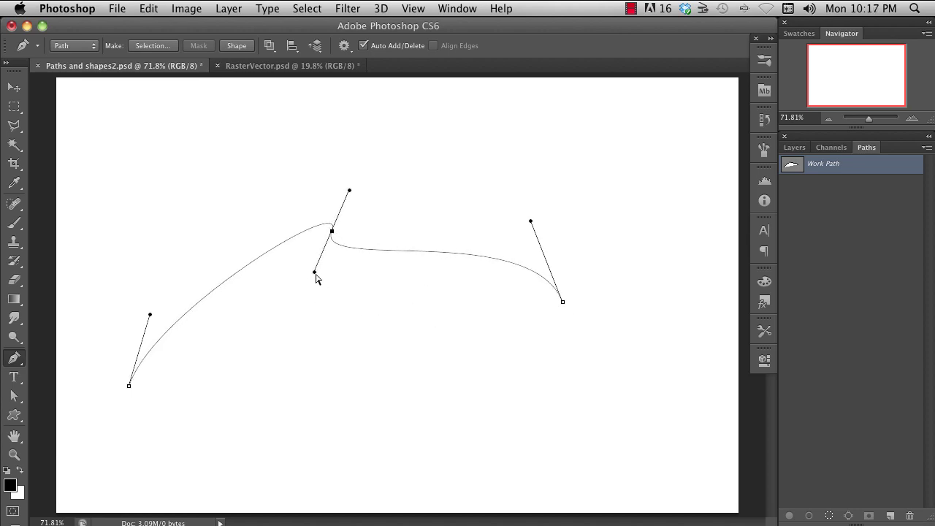
{"action": "key", "text": "ctrl+z"}
{"action": "left_click_drag", "start_coordinate": [332, 272], "coordinate": [374, 125]}
{"action": "left_click_drag", "start_coordinate": [332, 188], "coordinate": [277, 116]}
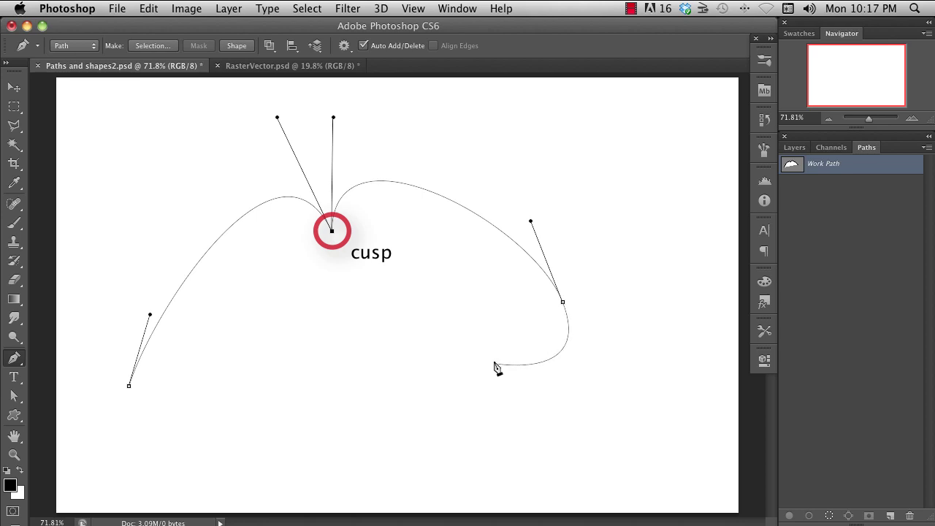
Step: Add a curved anchor and three corner anchors to finish the path with straight zigzag segments
{"action": "mouse_move", "coordinate": [515, 400]}
{"action": "left_mouse_down"}
{"action": "mouse_move", "coordinate": [493, 392]}
{"action": "mouse_move", "coordinate": [515, 400]}
{"action": "left_mouse_up"}
{"action": "left_click", "coordinate": [416, 296]}
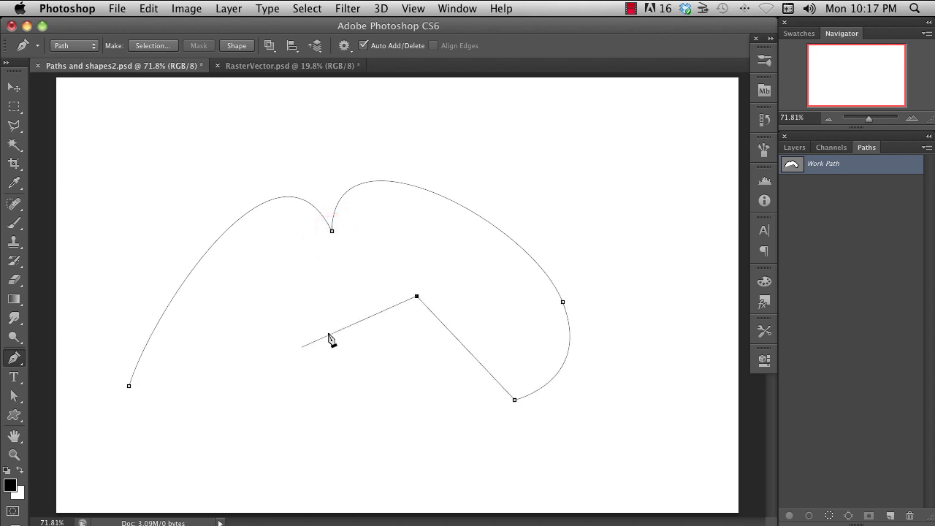
{"action": "left_click", "coordinate": [271, 364]}
{"action": "left_click", "coordinate": [328, 440]}
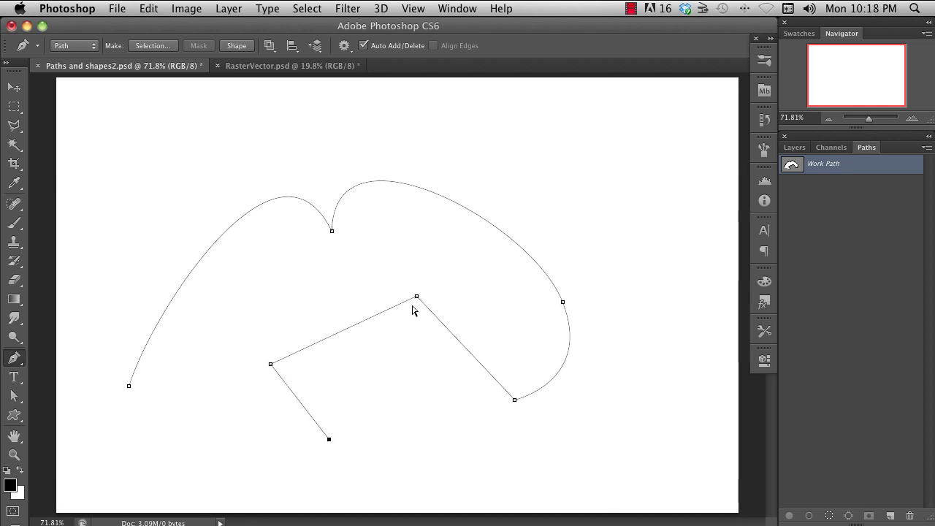
{"action": "left_click", "coordinate": [515, 400], "text": "ctrl"}
{"action": "left_click", "coordinate": [690, 285], "text": "ctrl"}
{"action": "left_click", "coordinate": [14, 397]}
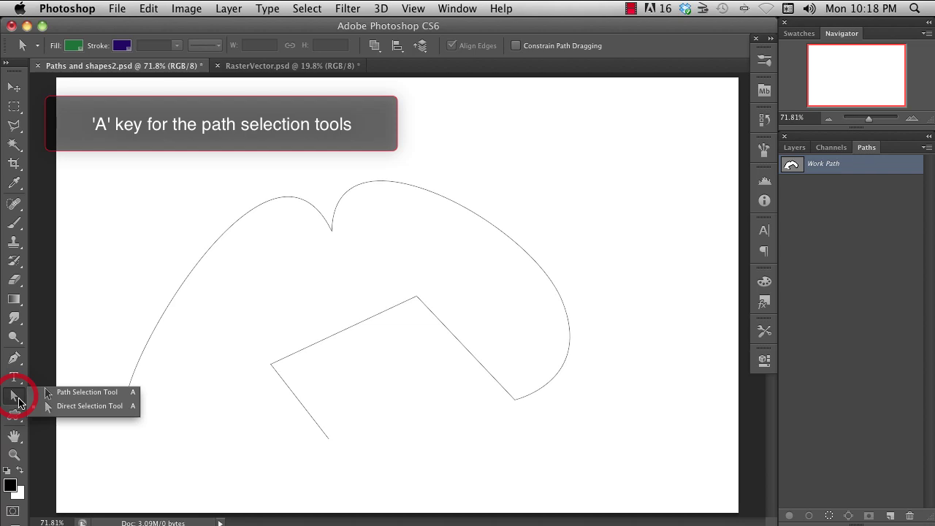
Step: Drag the cusp anchor and its handle to turn the cusp into a smooth S-curve
{"action": "left_click", "coordinate": [70, 392]}
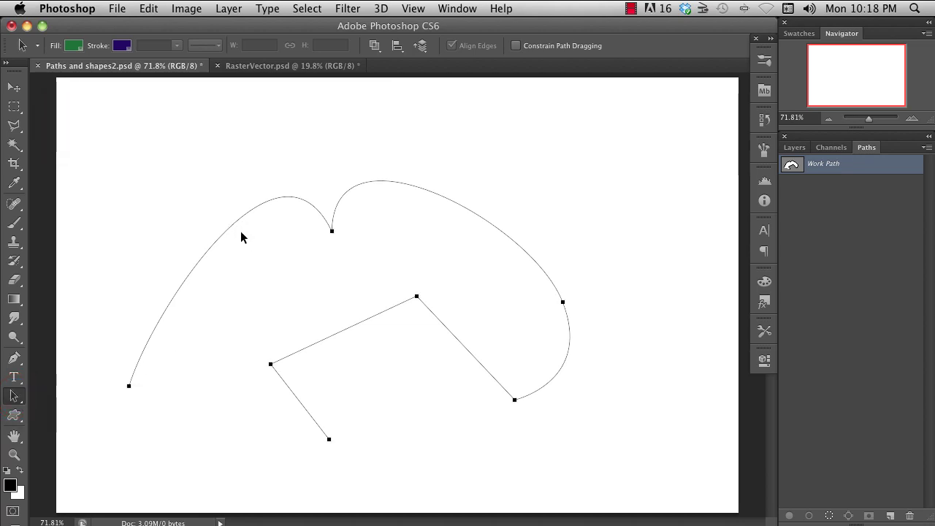
{"action": "key", "text": "shift+a"}
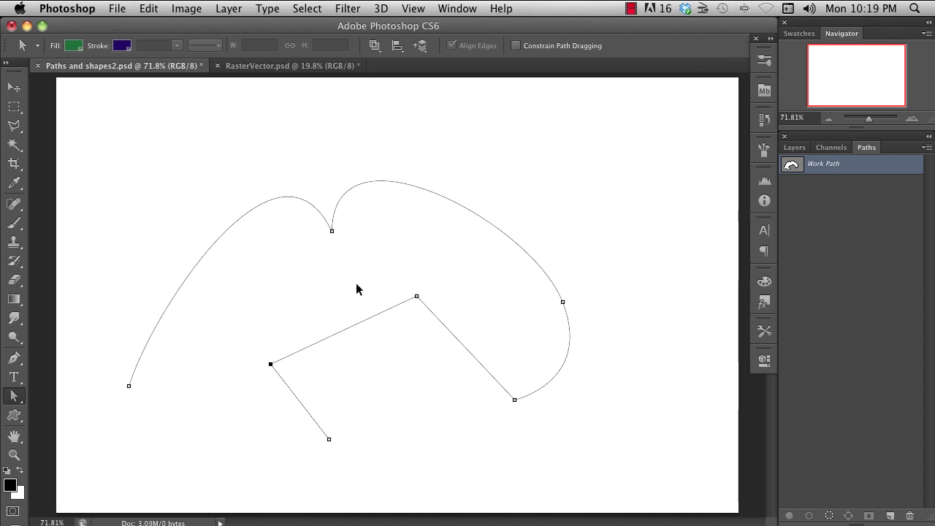
{"action": "mouse_move", "coordinate": [471, 214]}
{"action": "left_mouse_down"}
{"action": "mouse_move", "coordinate": [595, 222]}
{"action": "mouse_move", "coordinate": [473, 199]}
{"action": "left_mouse_up"}
{"action": "left_click_drag", "start_coordinate": [419, 283], "coordinate": [402, 333]}
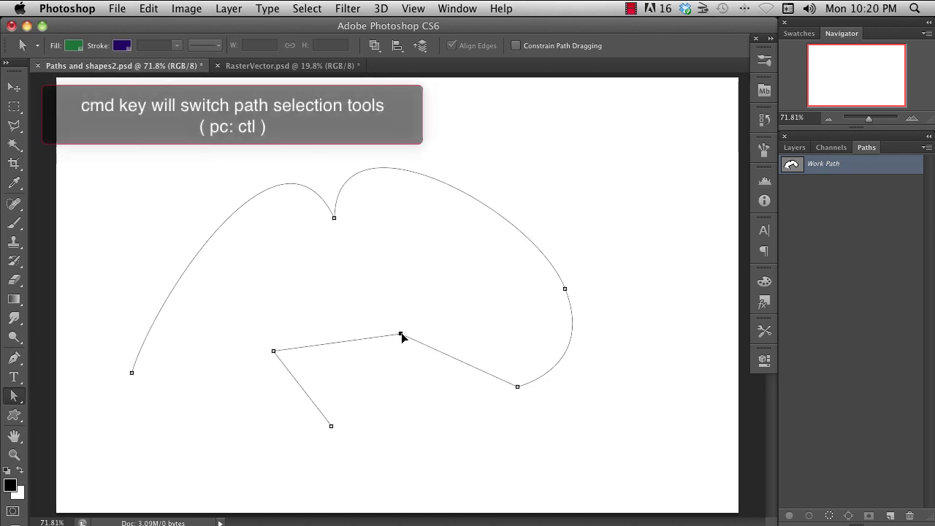
{"action": "left_click_drag", "start_coordinate": [333, 218], "coordinate": [354, 276]}
{"action": "left_click_drag", "start_coordinate": [354, 161], "coordinate": [369, 398]}
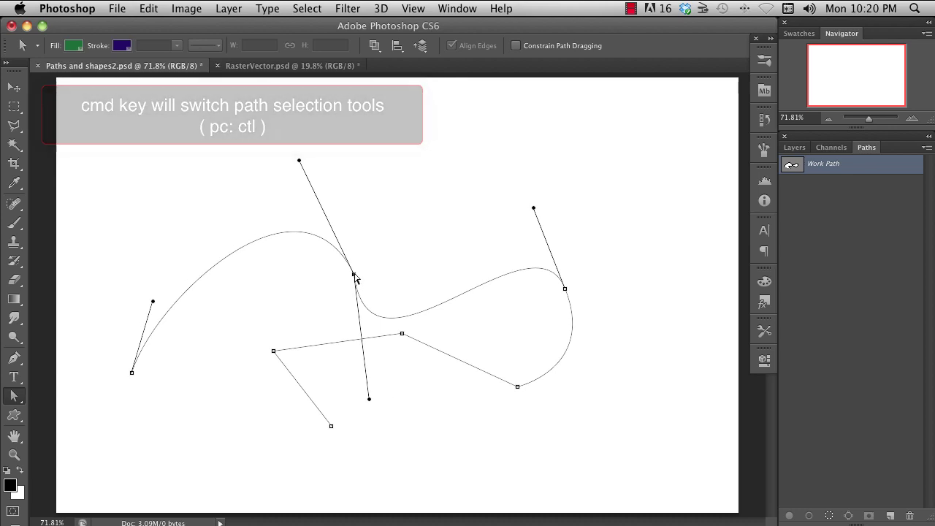
{"action": "left_click_drag", "start_coordinate": [355, 275], "coordinate": [310, 206]}
Step: Shift the whole path right and down, undo an accidental duplicate, and raise the middle anchor
{"action": "left_click_drag", "start_coordinate": [564, 290], "coordinate": [629, 312]}
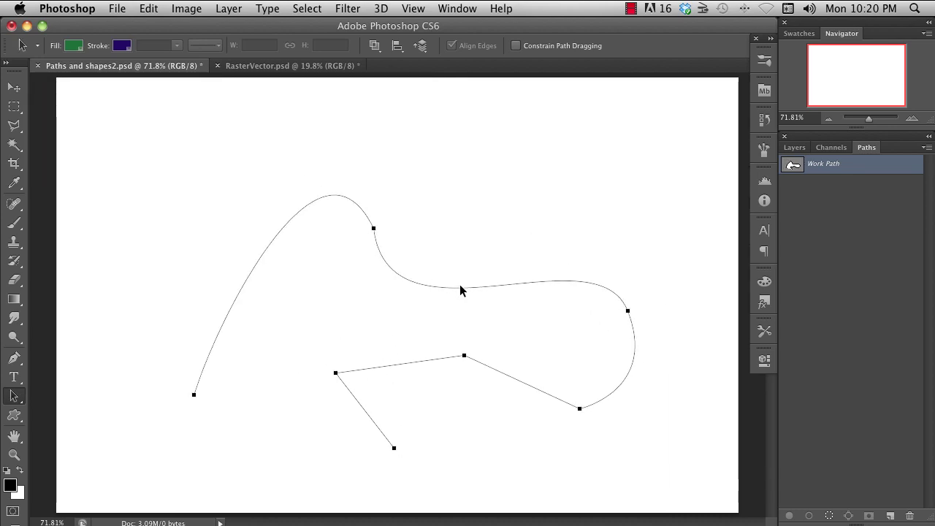
{"action": "left_click_drag", "start_coordinate": [462, 284], "coordinate": [452, 232]}
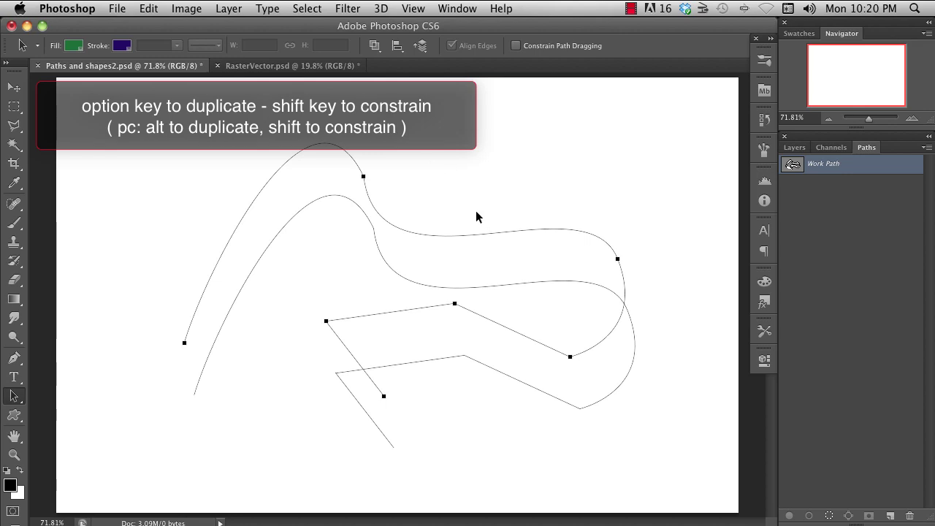
{"action": "key", "text": "super+z"}
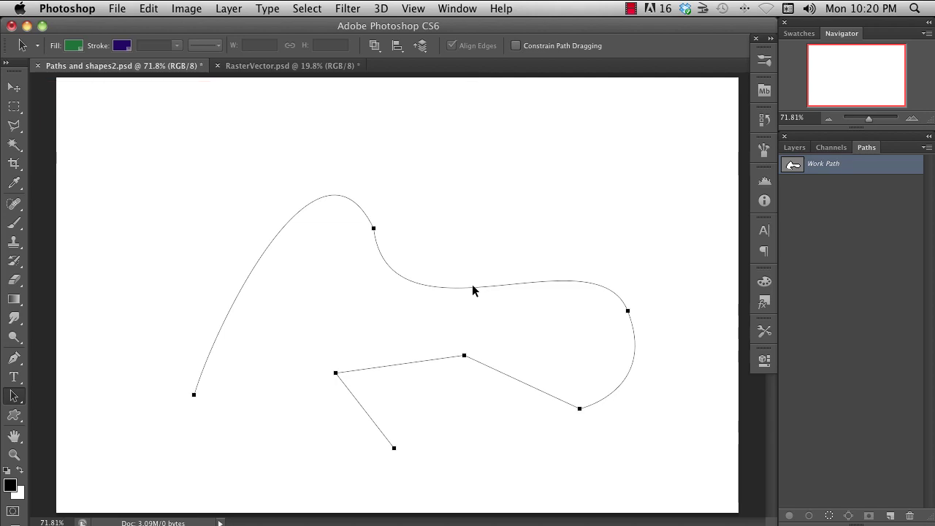
{"action": "left_click_drag", "start_coordinate": [374, 228], "coordinate": [381, 207]}
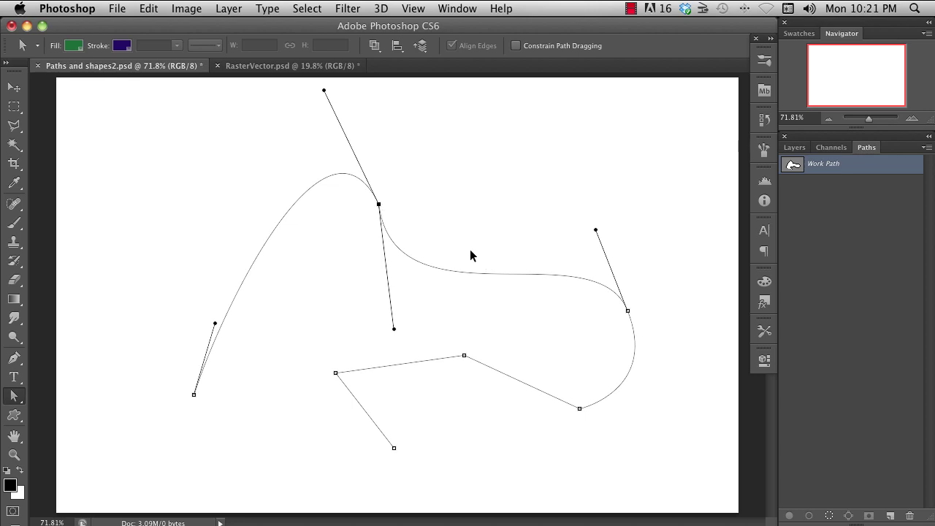
Step: Select the path's left, middle and right curve segments to reveal their direction handles
{"action": "left_click_drag", "start_coordinate": [252, 202], "coordinate": [306, 238]}
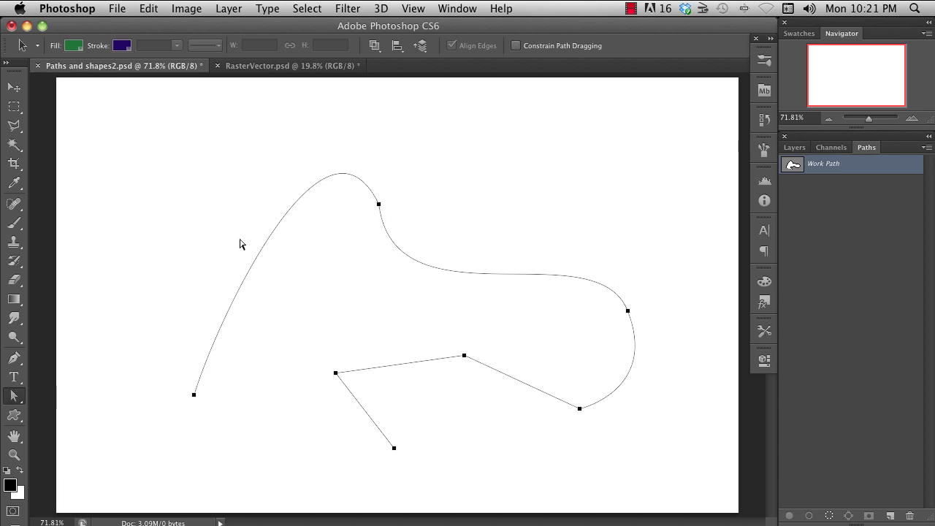
{"action": "left_click", "coordinate": [242, 246]}
{"action": "left_click", "coordinate": [662, 340]}
{"action": "left_click", "coordinate": [634, 358]}
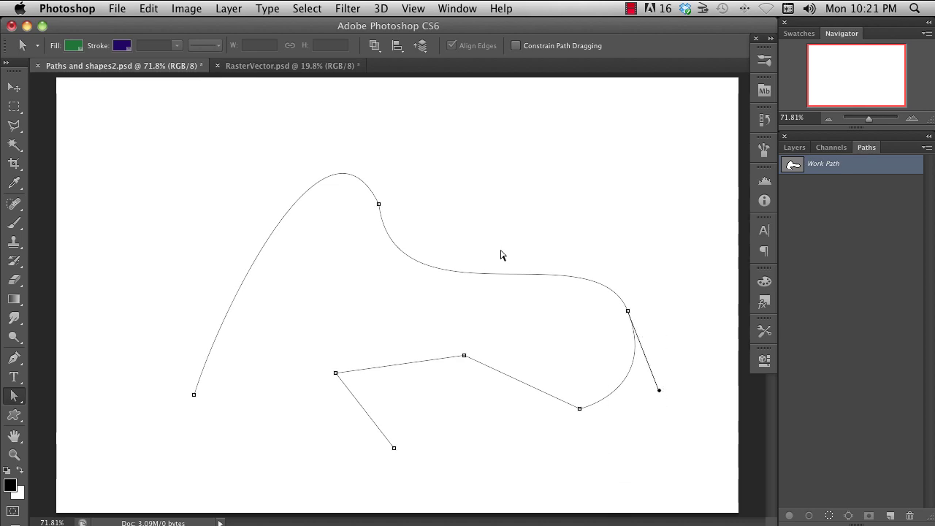
{"action": "left_click", "coordinate": [475, 274]}
{"action": "left_click_drag", "start_coordinate": [217, 241], "coordinate": [298, 268]}
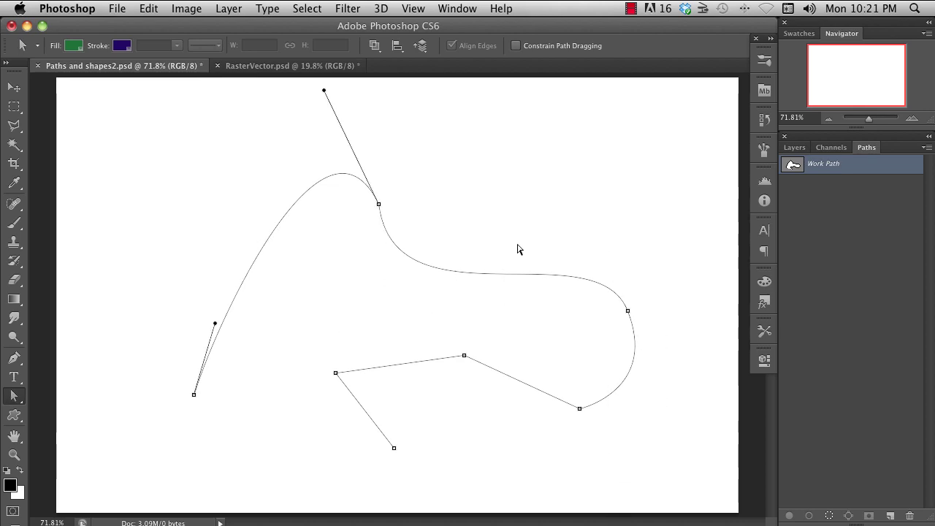
{"action": "left_click", "coordinate": [494, 272]}
{"action": "left_click_drag", "start_coordinate": [668, 344], "coordinate": [636, 362]}
{"action": "left_click", "coordinate": [491, 273]}
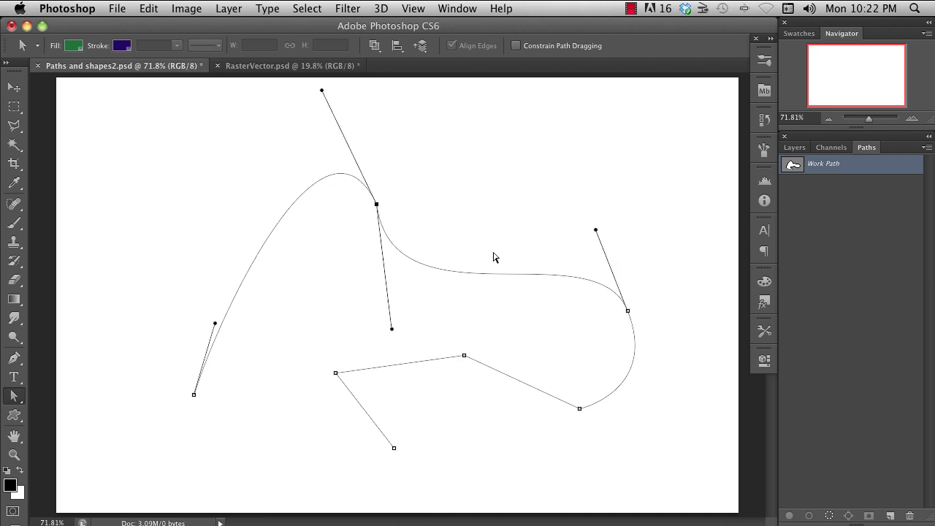
Step: Drop the middle anchor into a cusp and move the bottom anchor left to tighten the loop
{"action": "left_click_drag", "start_coordinate": [216, 323], "coordinate": [176, 270]}
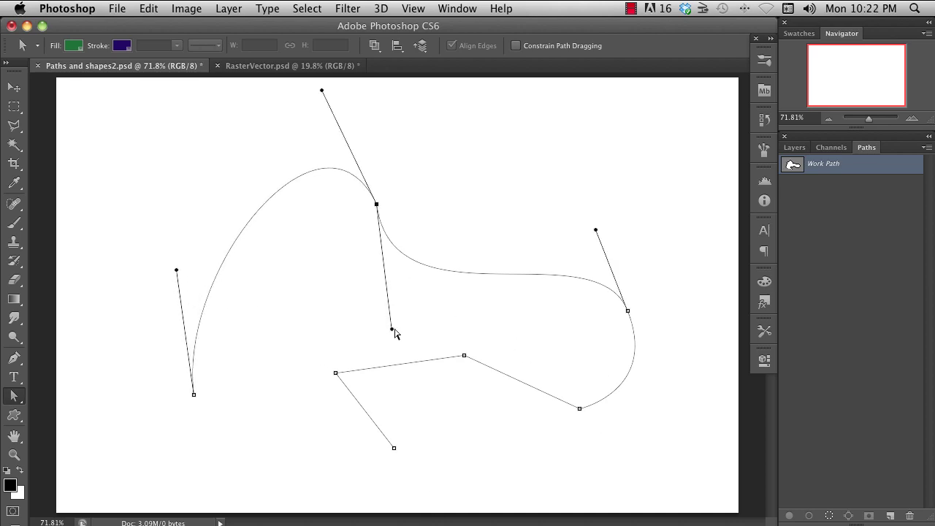
{"action": "left_click_drag", "start_coordinate": [392, 330], "coordinate": [455, 134]}
{"action": "left_click_drag", "start_coordinate": [376, 203], "coordinate": [379, 275]}
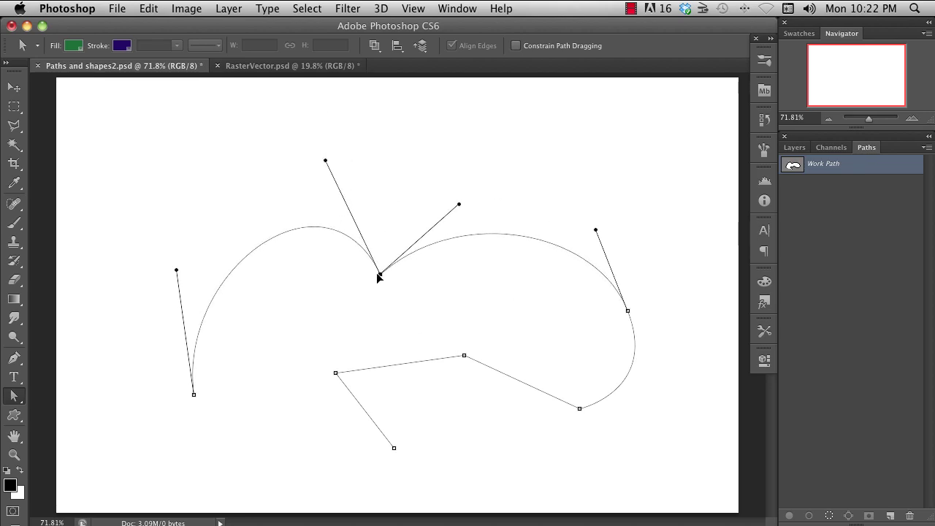
{"action": "left_click_drag", "start_coordinate": [455, 206], "coordinate": [466, 185]}
{"action": "left_click_drag", "start_coordinate": [596, 230], "coordinate": [624, 303]}
{"action": "left_click", "coordinate": [626, 308]}
{"action": "mouse_move", "coordinate": [651, 393]}
{"action": "left_mouse_down"}
{"action": "mouse_move", "coordinate": [660, 388]}
{"action": "mouse_move", "coordinate": [640, 389]}
{"action": "left_mouse_up"}
{"action": "left_click_drag", "start_coordinate": [580, 408], "coordinate": [540, 394]}
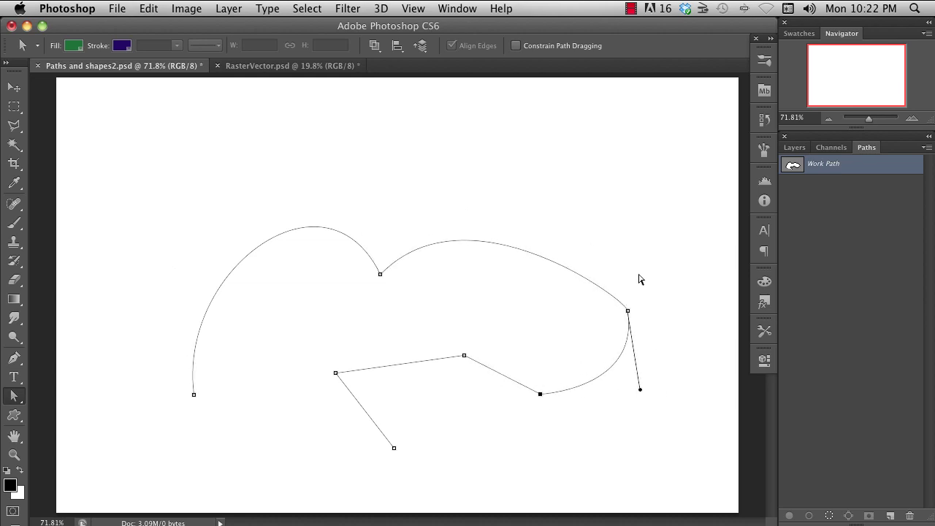
Step: Hide the anchors to view the outline, then reselect the right and cusp anchors
{"action": "left_click", "coordinate": [648, 172]}
{"action": "left_click", "coordinate": [628, 318]}
{"action": "left_click", "coordinate": [629, 311]}
{"action": "left_click", "coordinate": [380, 278]}
Step: Move the cusp anchor down-right, nudge the right anchor left, and raise the bottom-left end anchor
{"action": "left_click", "coordinate": [381, 276]}
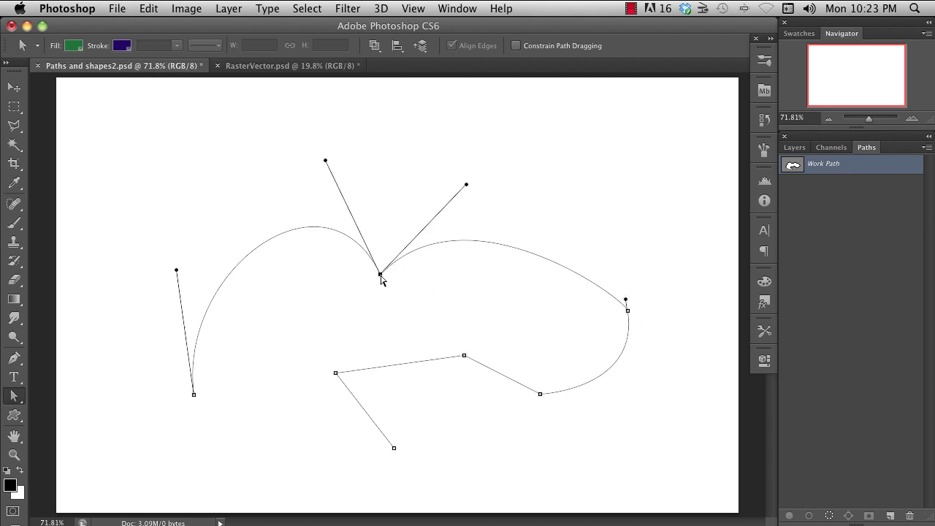
{"action": "left_click", "coordinate": [626, 312]}
{"action": "left_click", "coordinate": [380, 277]}
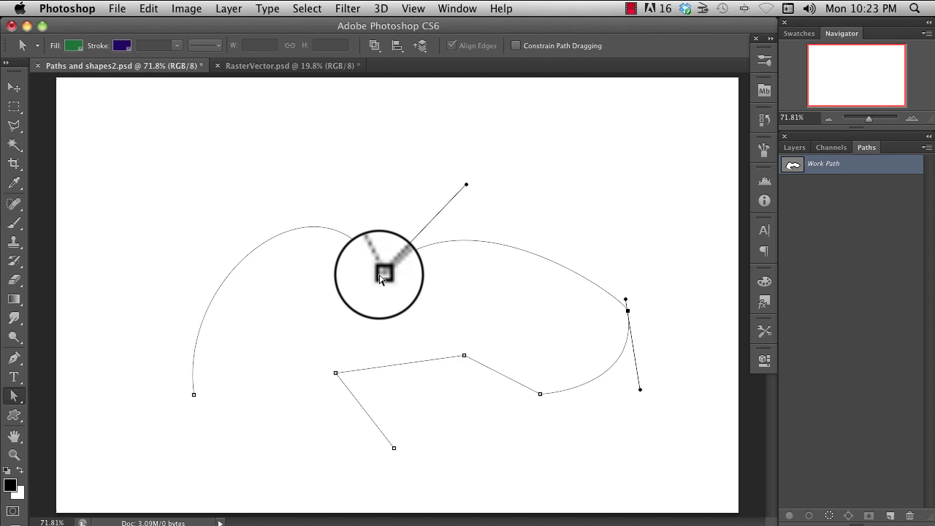
{"action": "left_click", "coordinate": [381, 278]}
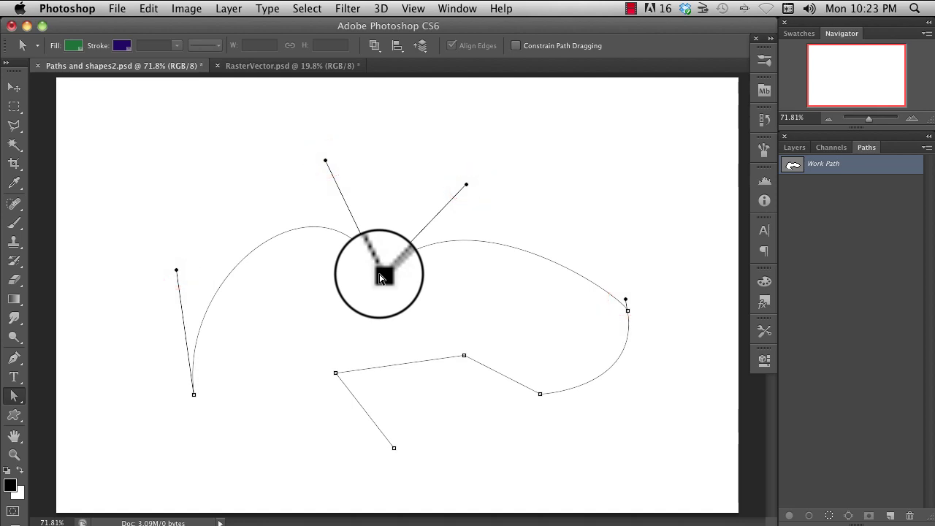
{"action": "left_click", "coordinate": [194, 394]}
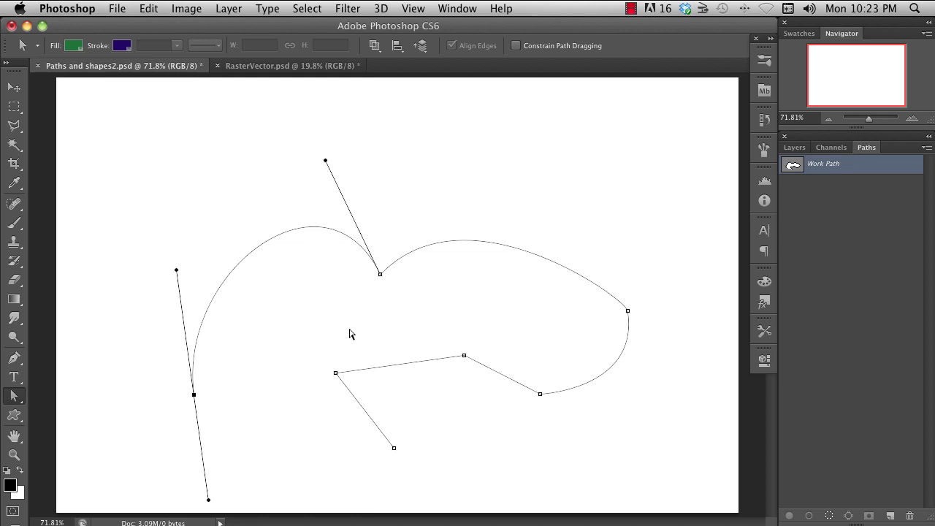
{"action": "left_click_drag", "start_coordinate": [382, 276], "coordinate": [424, 293]}
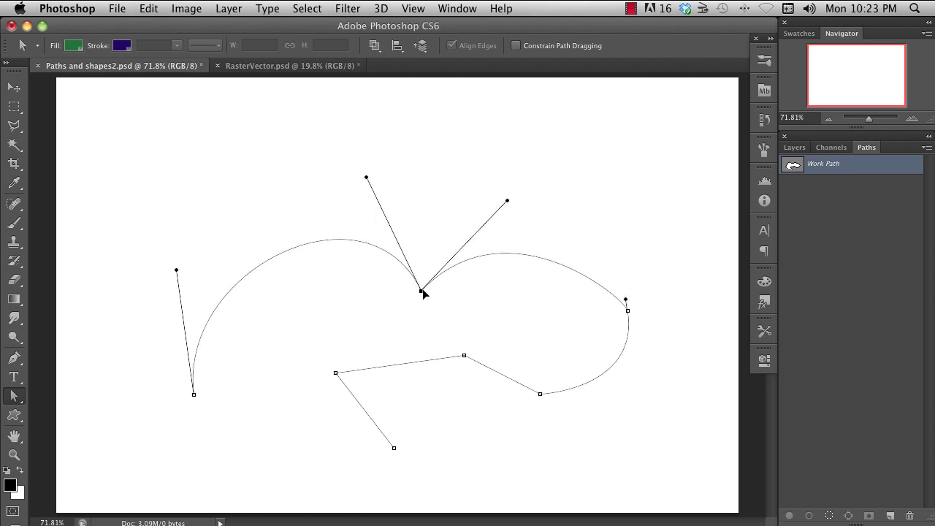
{"action": "left_click", "coordinate": [627, 310]}
{"action": "left_click_drag", "start_coordinate": [627, 310], "coordinate": [603, 308]}
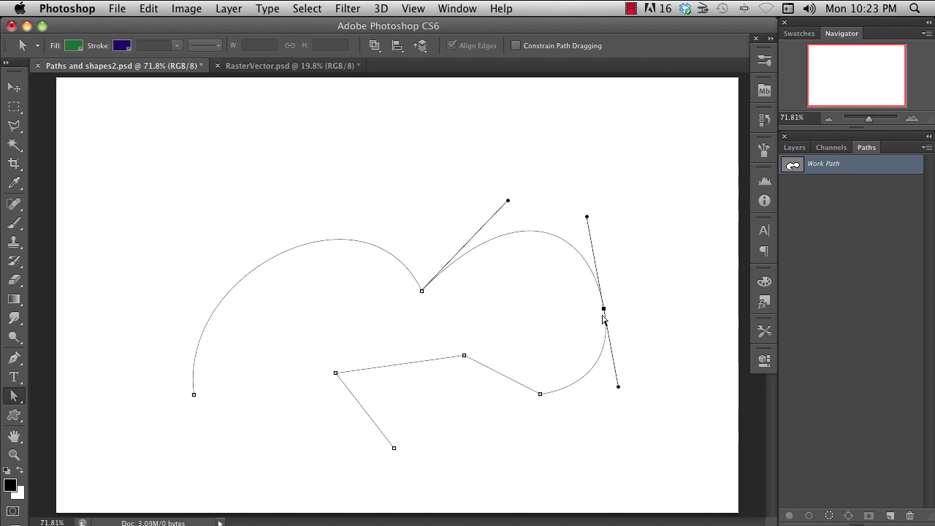
{"action": "left_click_drag", "start_coordinate": [193, 396], "coordinate": [241, 278]}
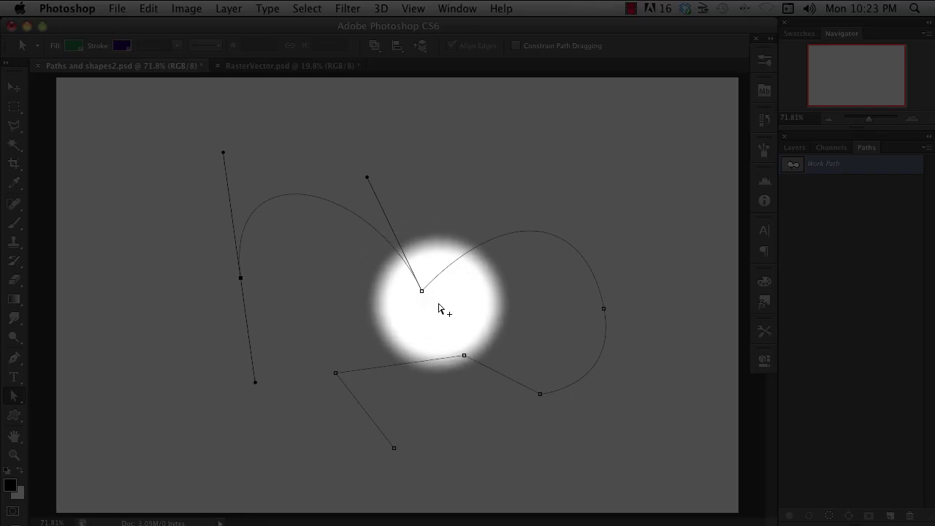
Step: Convert the top-middle and left anchors between corner and smooth points, pulling out curve handles
{"action": "left_click", "coordinate": [422, 292]}
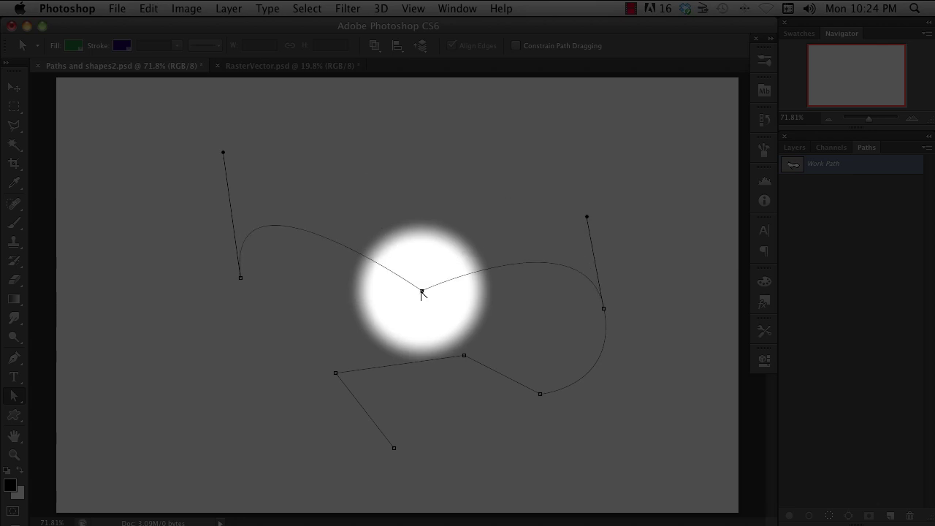
{"action": "left_click", "coordinate": [241, 278]}
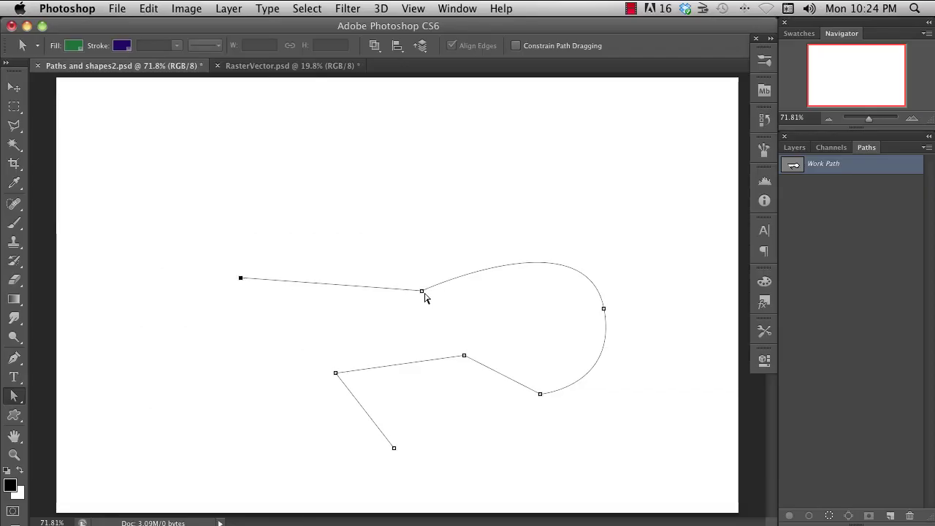
{"action": "left_click_drag", "start_coordinate": [421, 292], "coordinate": [370, 182]}
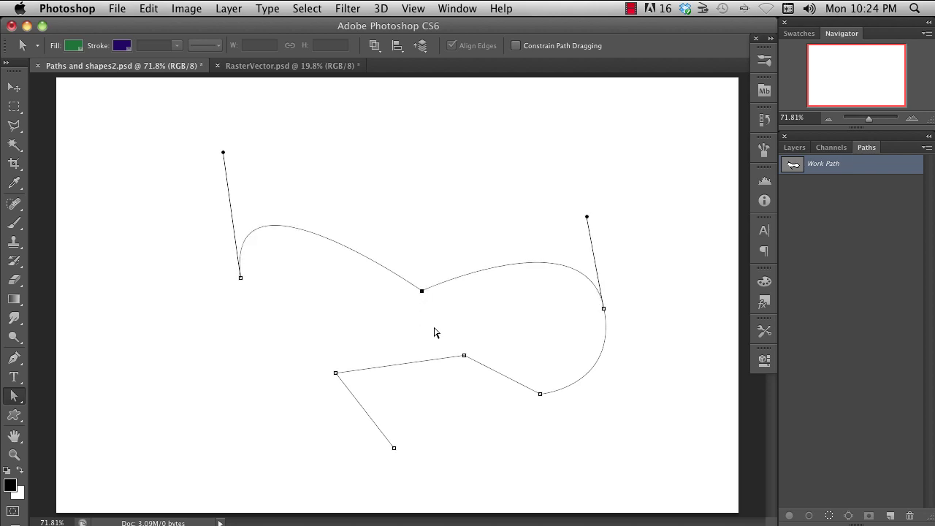
{"action": "left_click", "coordinate": [242, 278]}
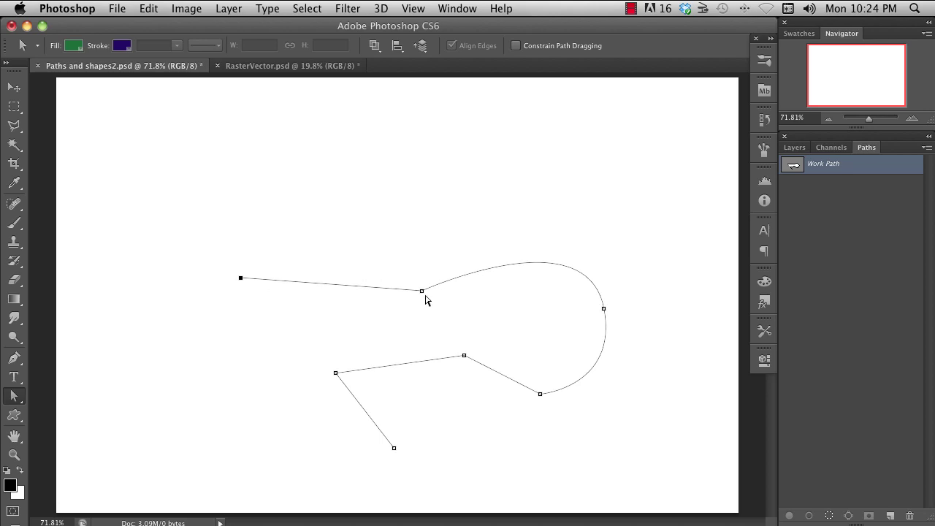
{"action": "left_click_drag", "start_coordinate": [423, 292], "coordinate": [370, 181]}
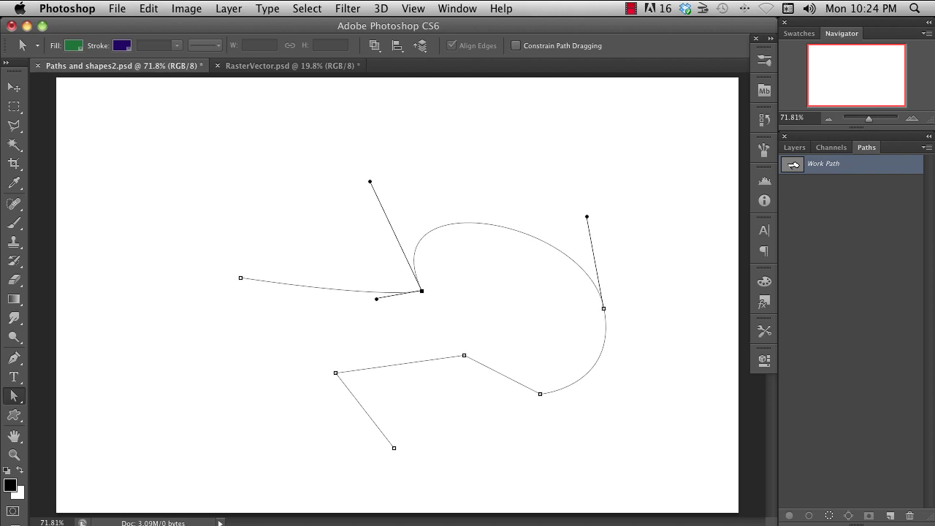
Step: Marquee-select the four right-side anchors and drag them to a new position
{"action": "left_click_drag", "start_coordinate": [654, 147], "coordinate": [414, 471]}
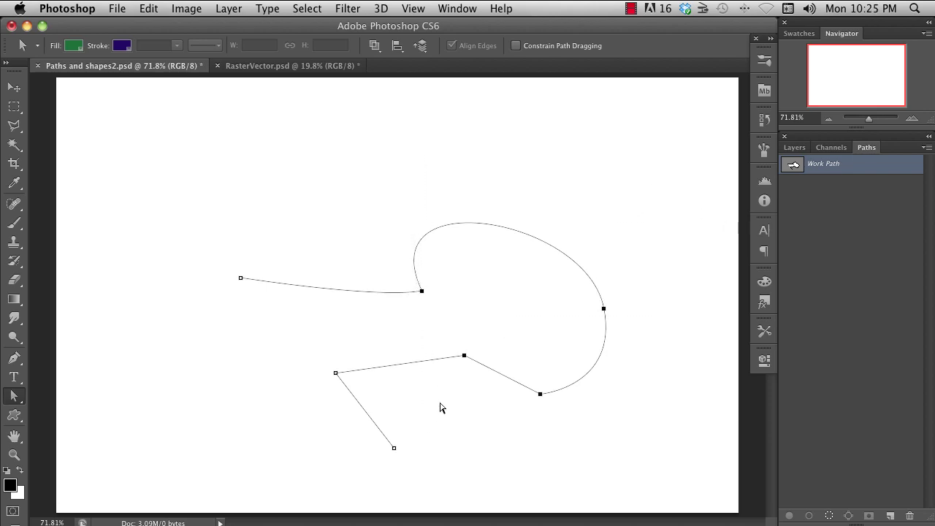
{"action": "left_click_drag", "start_coordinate": [463, 359], "coordinate": [350, 339]}
{"action": "left_click_drag", "start_coordinate": [351, 339], "coordinate": [484, 344]}
{"action": "left_click_drag", "start_coordinate": [485, 344], "coordinate": [443, 286]}
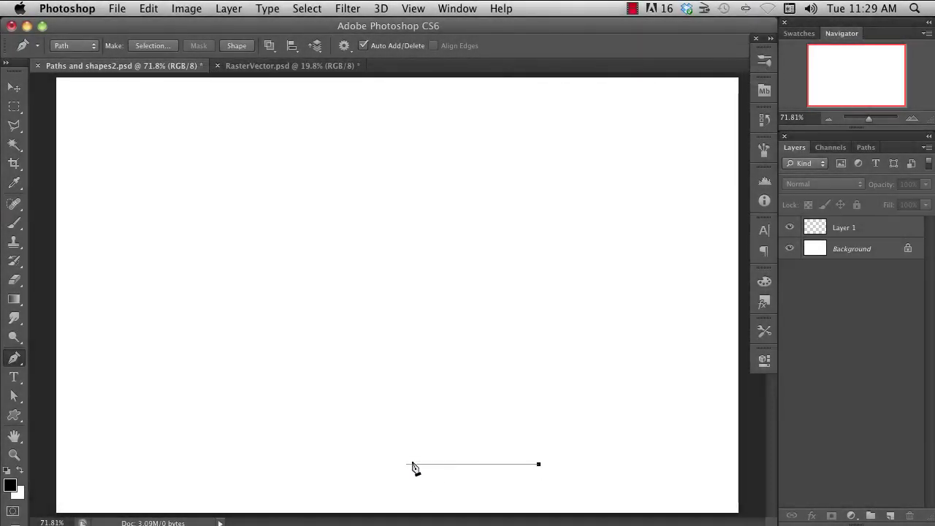
Step: Draw a closed cupcake outline with a flat base, curved sides and two top lobes
{"action": "left_click", "coordinate": [243, 464]}
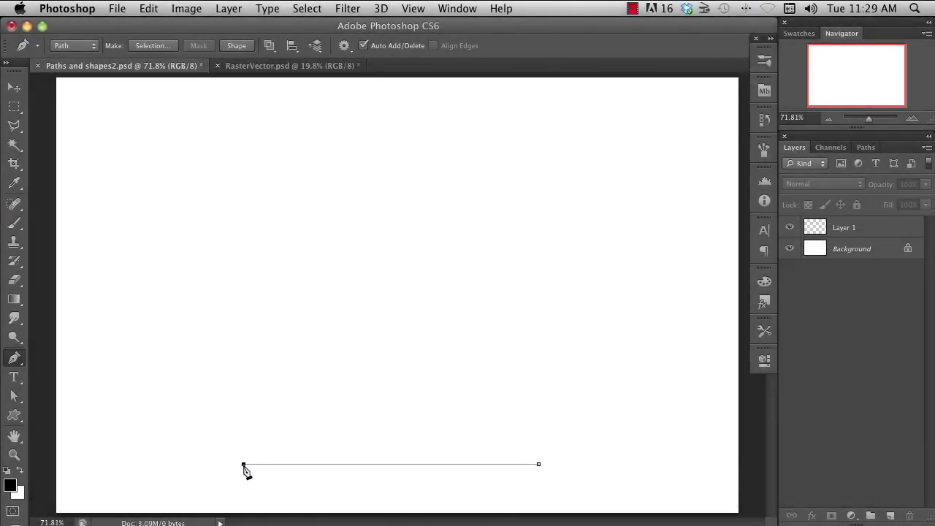
{"action": "left_click_drag", "start_coordinate": [226, 300], "coordinate": [211, 332]}
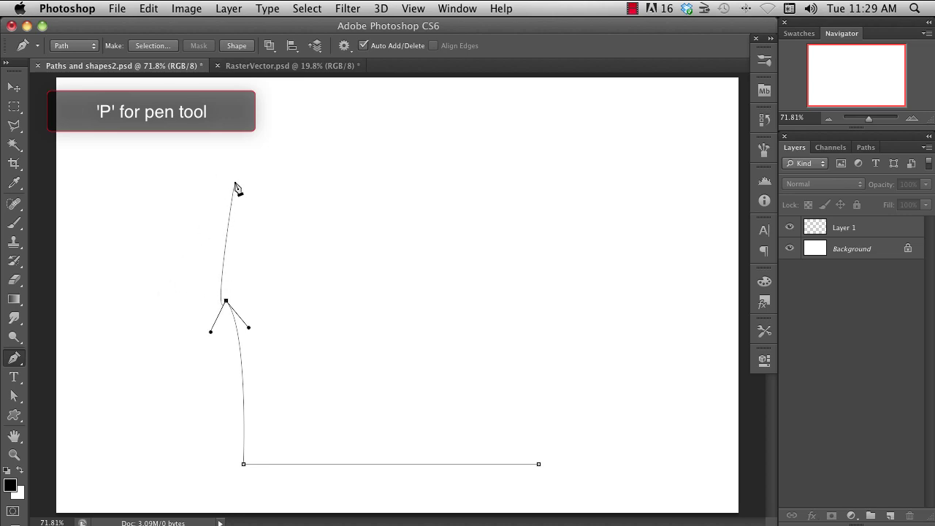
{"action": "left_click_drag", "start_coordinate": [236, 192], "coordinate": [214, 105]}
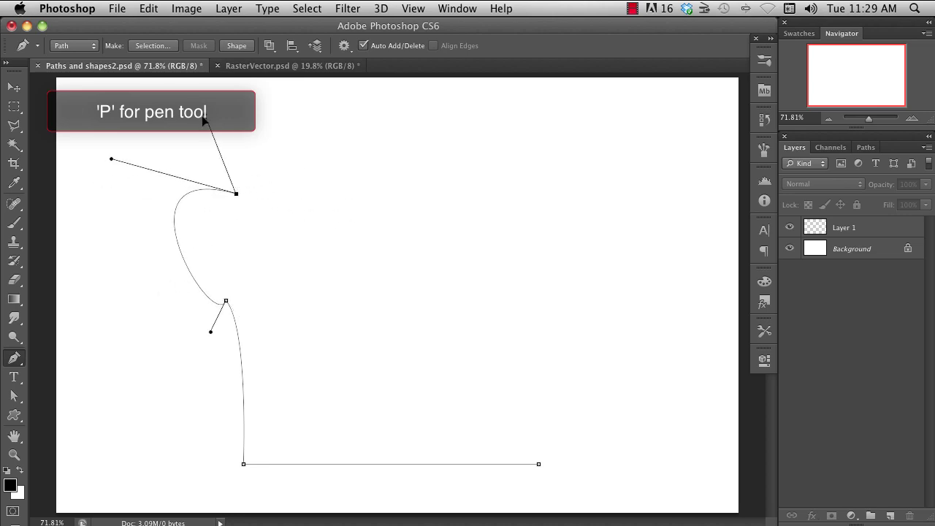
{"action": "left_click_drag", "start_coordinate": [446, 155], "coordinate": [490, 99]}
{"action": "left_click_drag", "start_coordinate": [550, 193], "coordinate": [688, 187]}
{"action": "left_click_drag", "start_coordinate": [577, 291], "coordinate": [532, 268]}
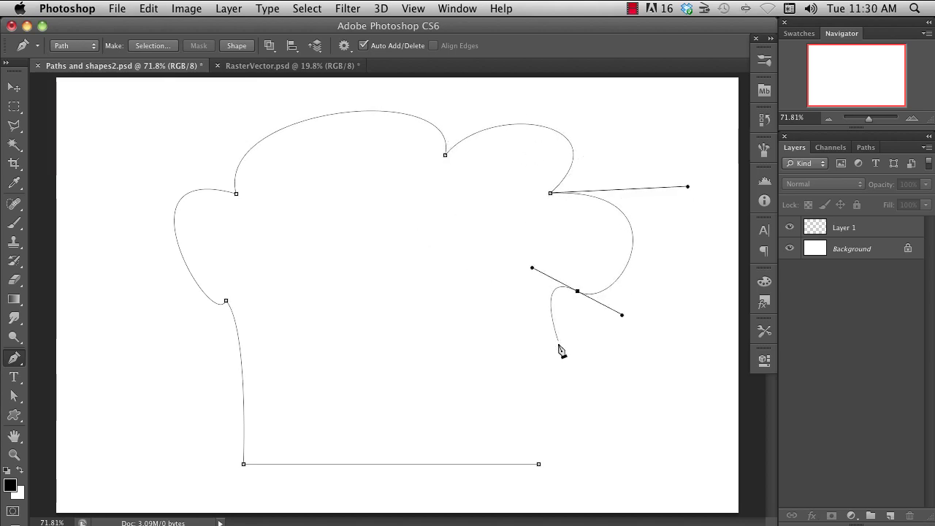
{"action": "left_click", "coordinate": [538, 464]}
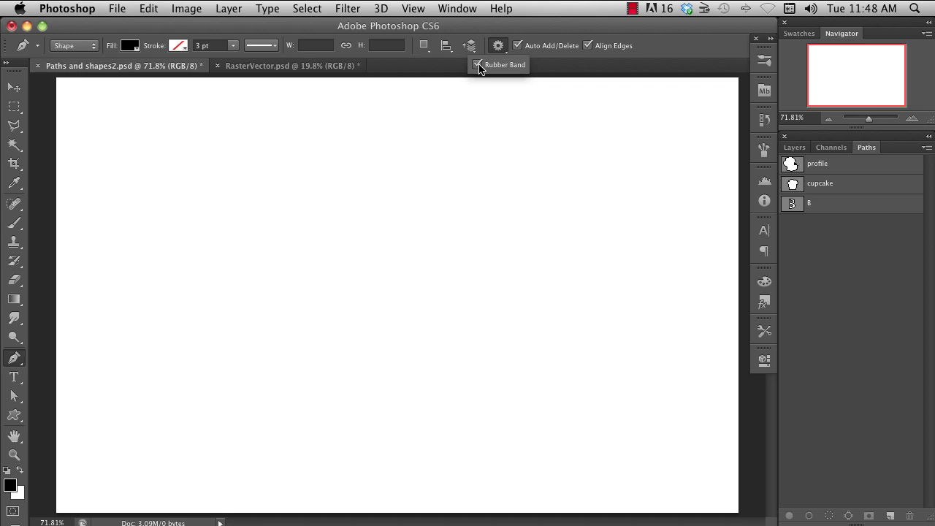
Step: Refine the cupcake's left lobe, top-left anchor and middle dip by adjusting anchors and handles
{"action": "left_click", "coordinate": [837, 269]}
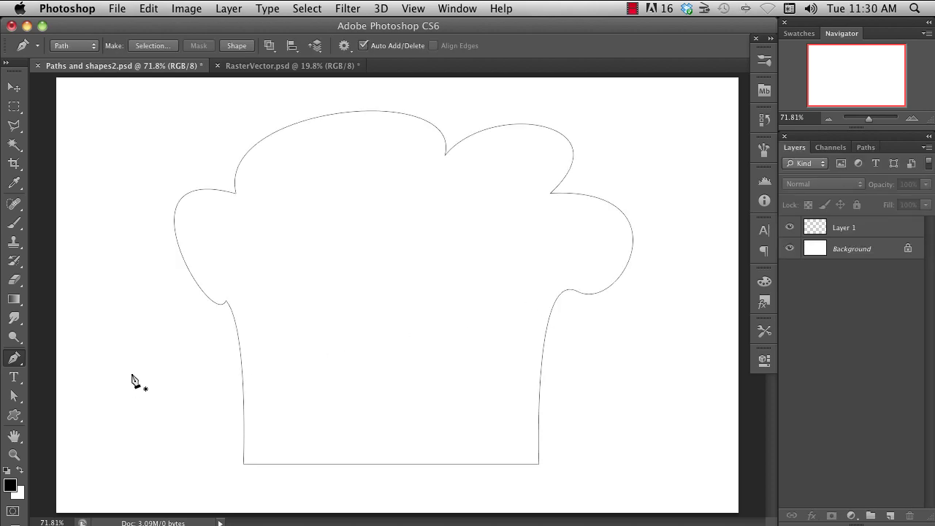
{"action": "key", "text": "a"}
{"action": "left_click", "coordinate": [235, 342]}
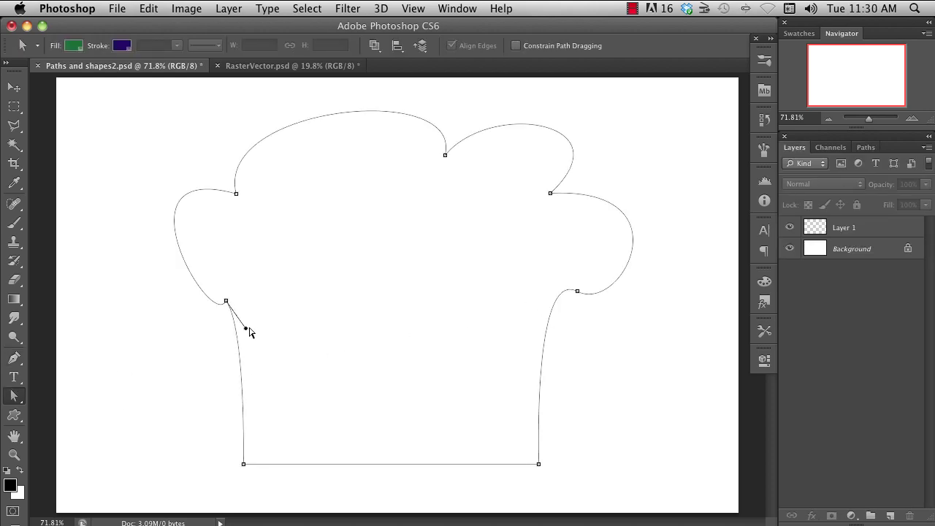
{"action": "left_click", "coordinate": [225, 300]}
{"action": "left_click_drag", "start_coordinate": [211, 328], "coordinate": [165, 312]}
{"action": "left_click_drag", "start_coordinate": [236, 194], "coordinate": [262, 176]}
{"action": "left_click_drag", "start_coordinate": [209, 151], "coordinate": [166, 164]}
{"action": "left_click_drag", "start_coordinate": [239, 94], "coordinate": [232, 106]}
{"action": "left_click_drag", "start_coordinate": [445, 155], "coordinate": [448, 164]}
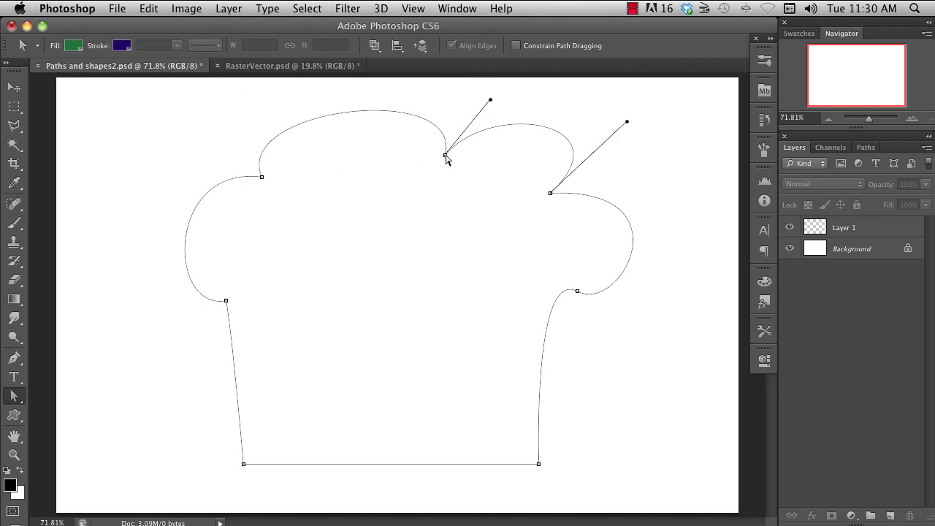
{"action": "left_click_drag", "start_coordinate": [490, 98], "coordinate": [481, 101]}
{"action": "left_click_drag", "start_coordinate": [626, 121], "coordinate": [568, 163]}
Step: Straighten the cupcake's right side and pull in the handle to narrow the right lobe
{"action": "left_click", "coordinate": [577, 291]}
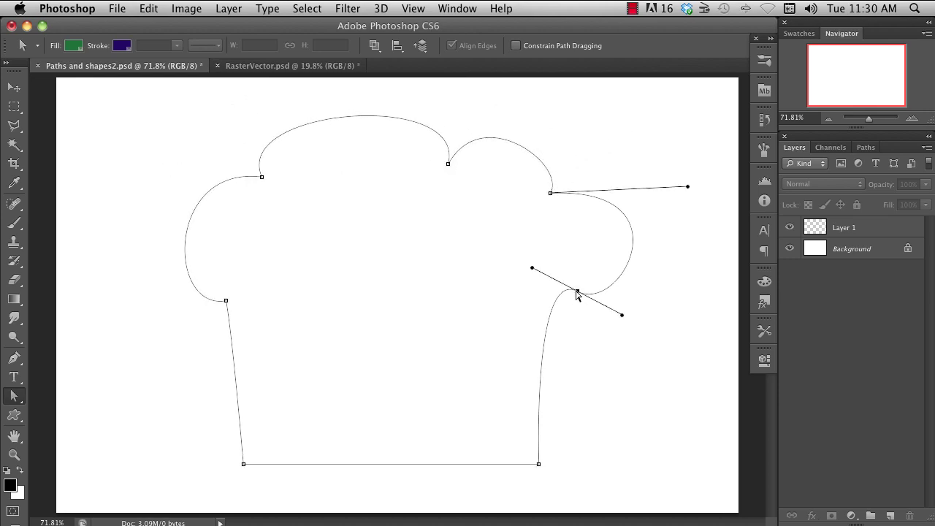
{"action": "left_click_drag", "start_coordinate": [532, 268], "coordinate": [546, 347]}
{"action": "left_click", "coordinate": [549, 291]}
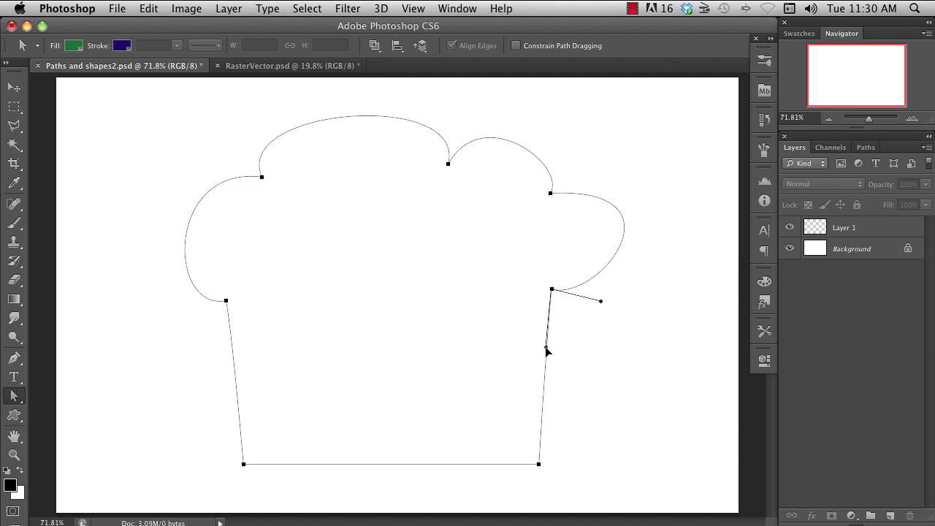
{"action": "left_click_drag", "start_coordinate": [600, 301], "coordinate": [596, 323]}
{"action": "left_click", "coordinate": [551, 194]}
{"action": "left_click_drag", "start_coordinate": [688, 186], "coordinate": [634, 188]}
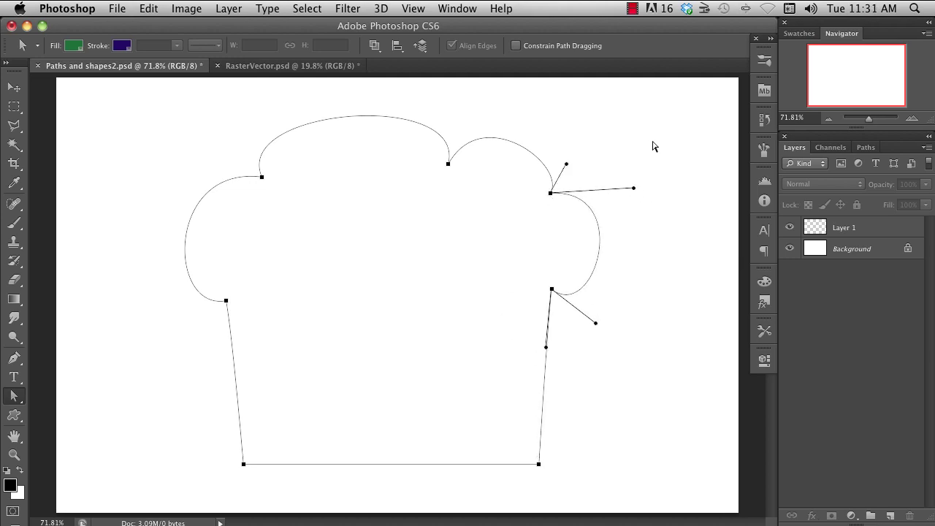
Step: Free-transform the whole outline narrower from the right and shorter from the top
{"action": "key", "text": "super+t"}
{"action": "left_click_drag", "start_coordinate": [606, 290], "coordinate": [557, 288]}
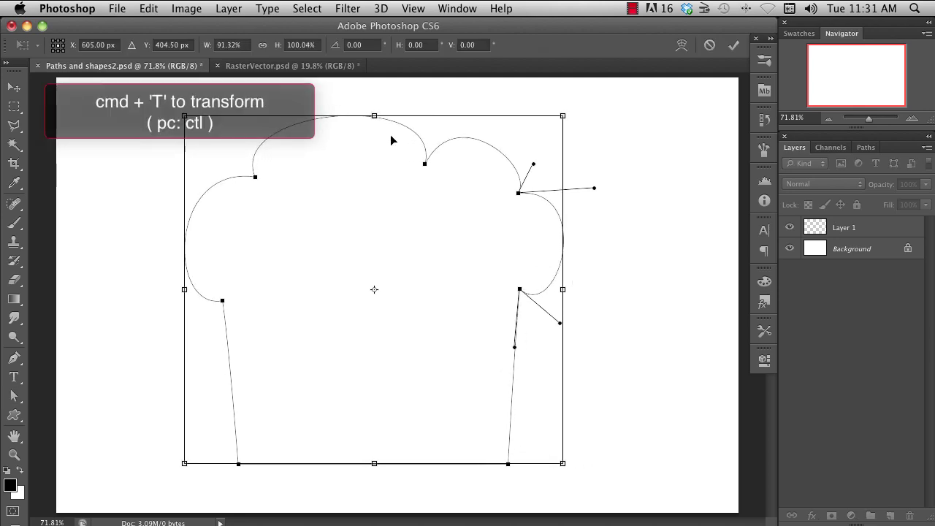
{"action": "left_click_drag", "start_coordinate": [373, 115], "coordinate": [374, 146]}
{"action": "left_click_drag", "start_coordinate": [562, 305], "coordinate": [535, 305]}
{"action": "key", "text": "Return"}
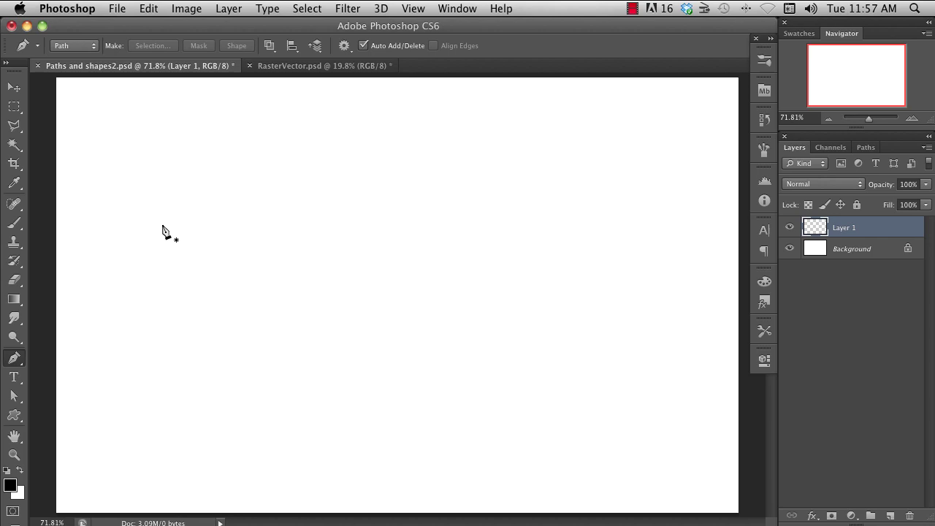
Step: Draw a closed curvy blob path with a straight-edged rectangular notch on its lower left
{"action": "left_click_drag", "start_coordinate": [168, 231], "coordinate": [235, 146]}
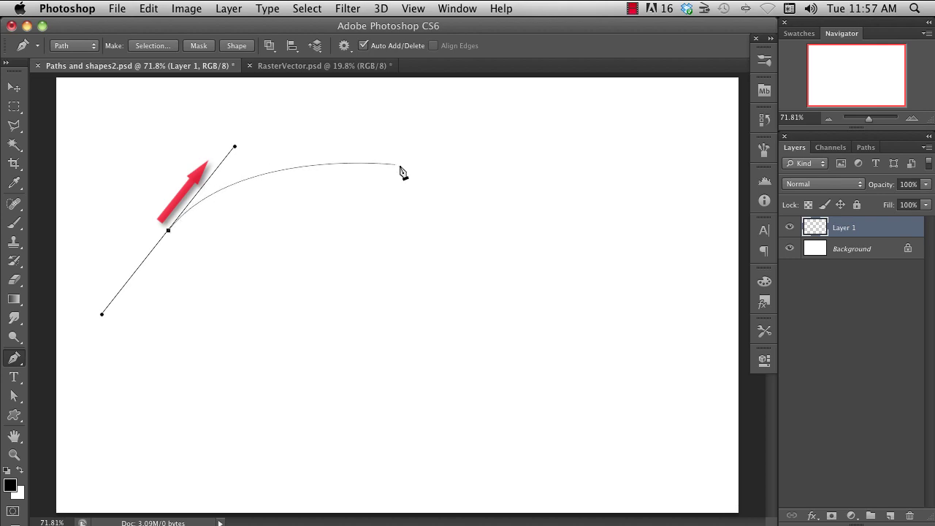
{"action": "left_click_drag", "start_coordinate": [451, 175], "coordinate": [512, 246]}
{"action": "left_click_drag", "start_coordinate": [465, 294], "coordinate": [396, 316]}
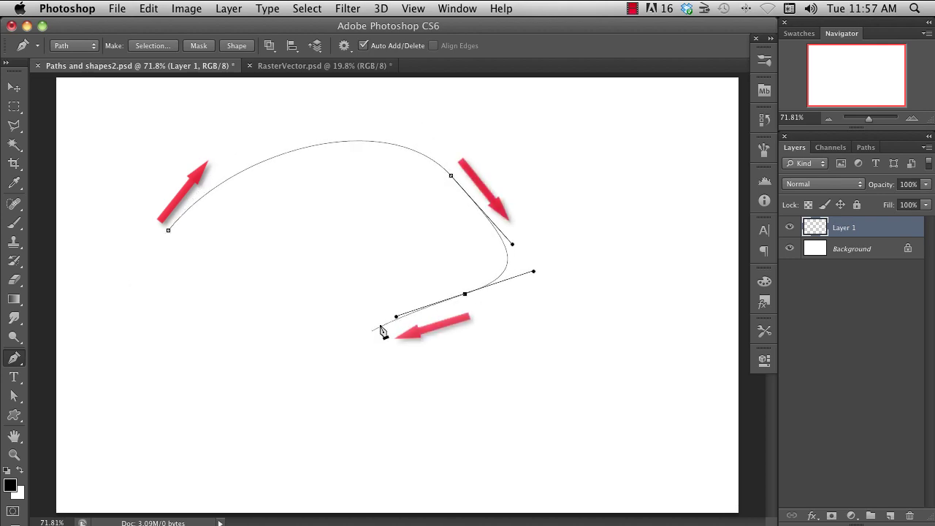
{"action": "mouse_move", "coordinate": [304, 322]}
{"action": "left_mouse_down"}
{"action": "mouse_move", "coordinate": [294, 248]}
{"action": "mouse_move", "coordinate": [355, 312]}
{"action": "mouse_move", "coordinate": [309, 355]}
{"action": "mouse_move", "coordinate": [334, 352]}
{"action": "mouse_move", "coordinate": [255, 339]}
{"action": "mouse_move", "coordinate": [284, 397]}
{"action": "mouse_move", "coordinate": [312, 394]}
{"action": "left_mouse_up"}
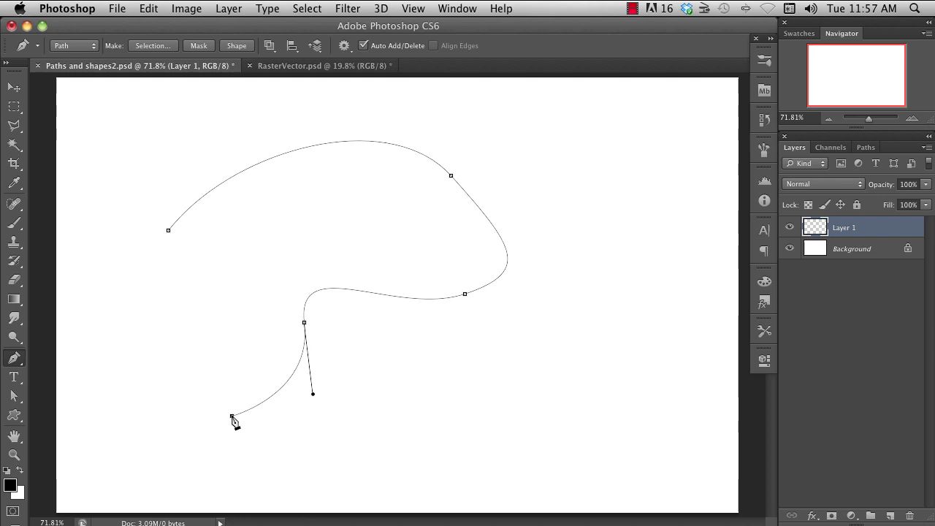
{"action": "left_click_drag", "start_coordinate": [232, 416], "coordinate": [171, 410]}
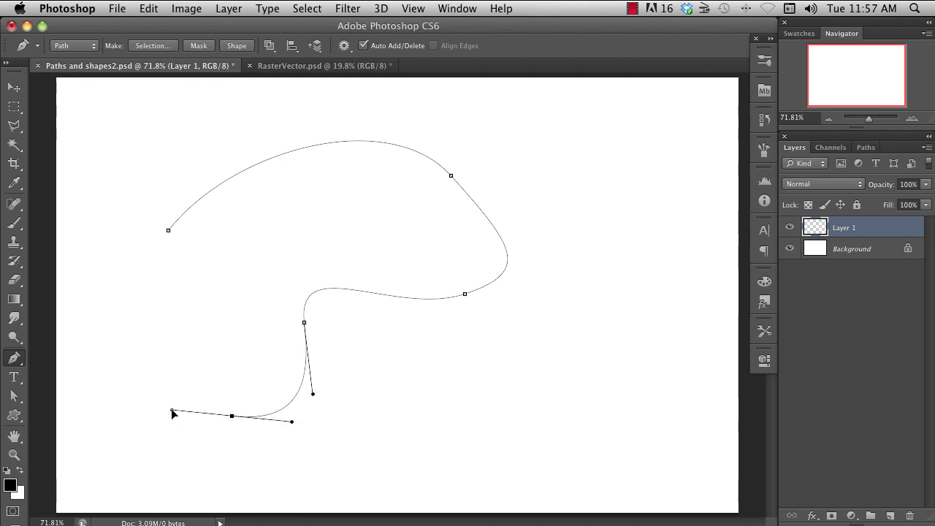
{"action": "left_click", "coordinate": [234, 356]}
{"action": "left_click", "coordinate": [193, 298]}
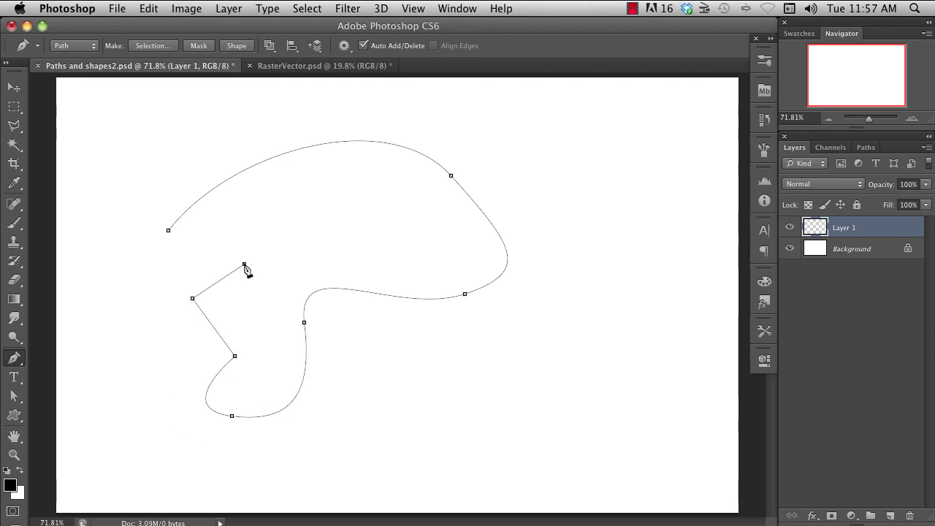
{"action": "left_click", "coordinate": [244, 263]}
{"action": "left_click", "coordinate": [224, 238]}
{"action": "left_click", "coordinate": [106, 320]}
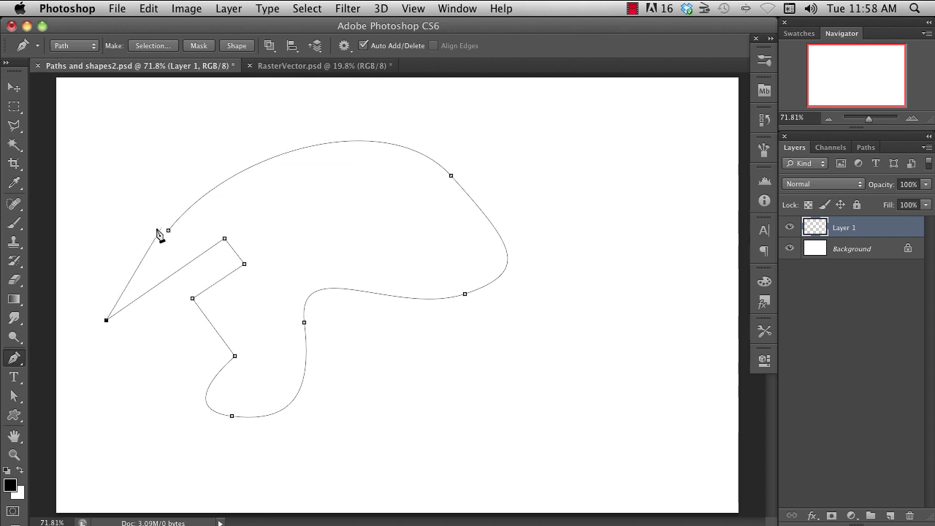
{"action": "left_click_drag", "start_coordinate": [168, 230], "coordinate": [233, 184]}
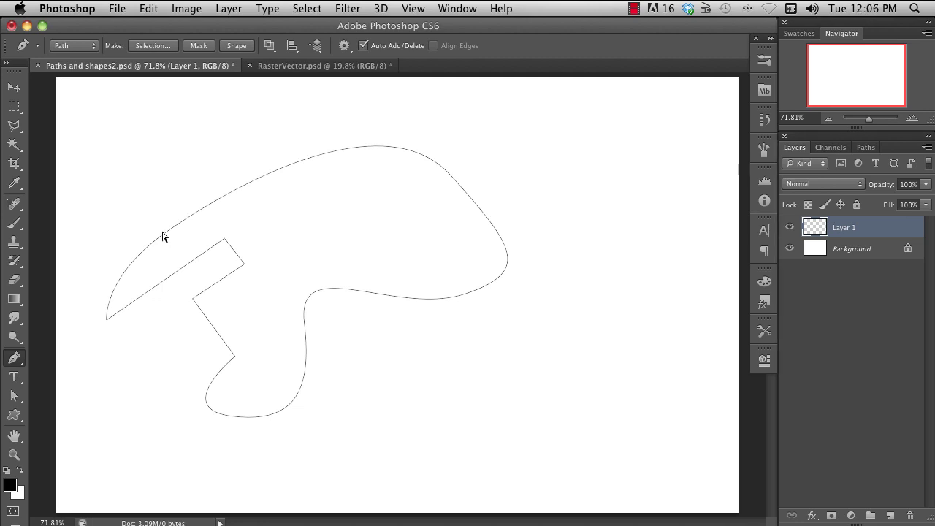
Step: Reshape the blob's top-left curve and convert its right smooth point into a lowered sharp corner
{"action": "left_click", "coordinate": [169, 232], "text": "super"}
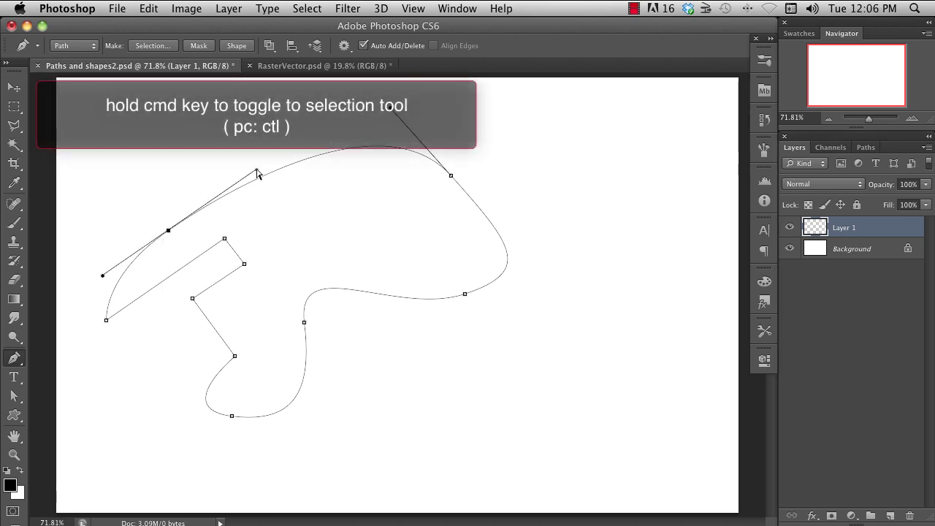
{"action": "left_click_drag", "start_coordinate": [260, 167], "coordinate": [245, 150]}
{"action": "left_click_drag", "start_coordinate": [169, 231], "coordinate": [160, 210]}
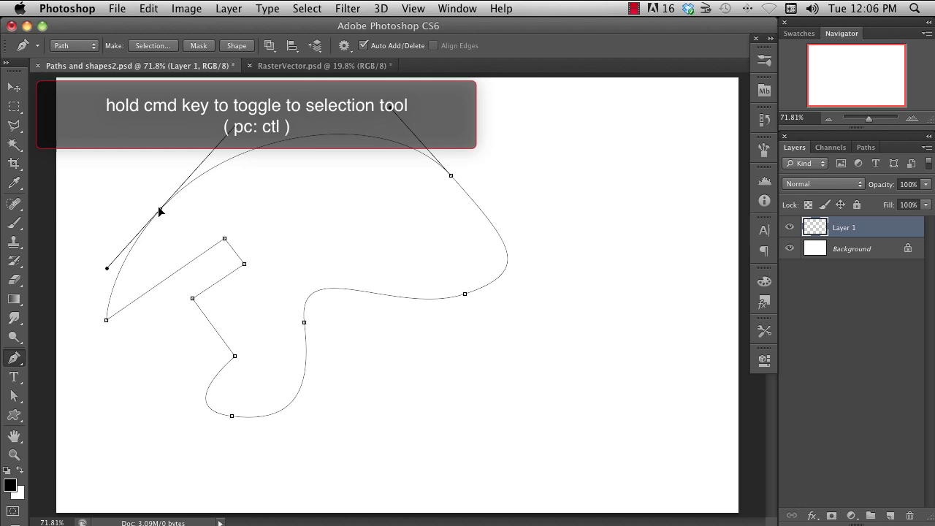
{"action": "left_click", "coordinate": [465, 294], "text": "alt"}
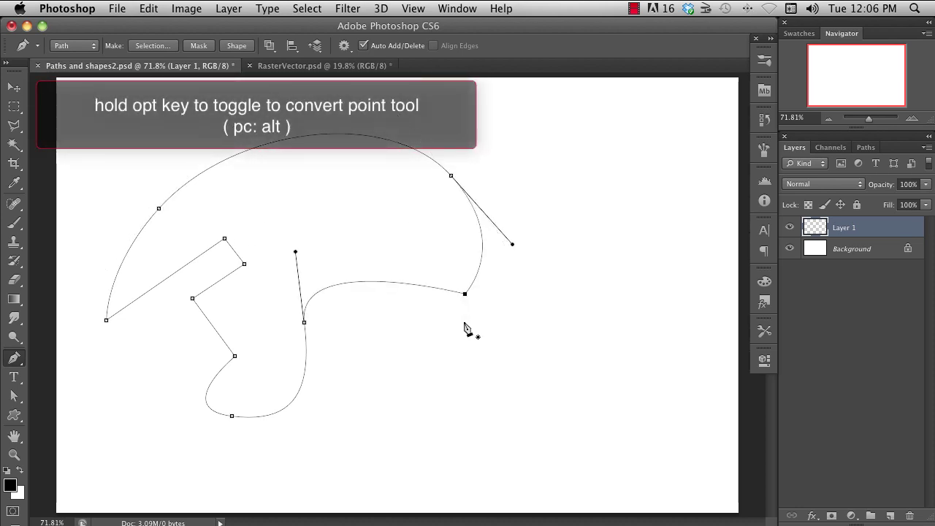
{"action": "left_click_drag", "start_coordinate": [465, 294], "coordinate": [460, 322]}
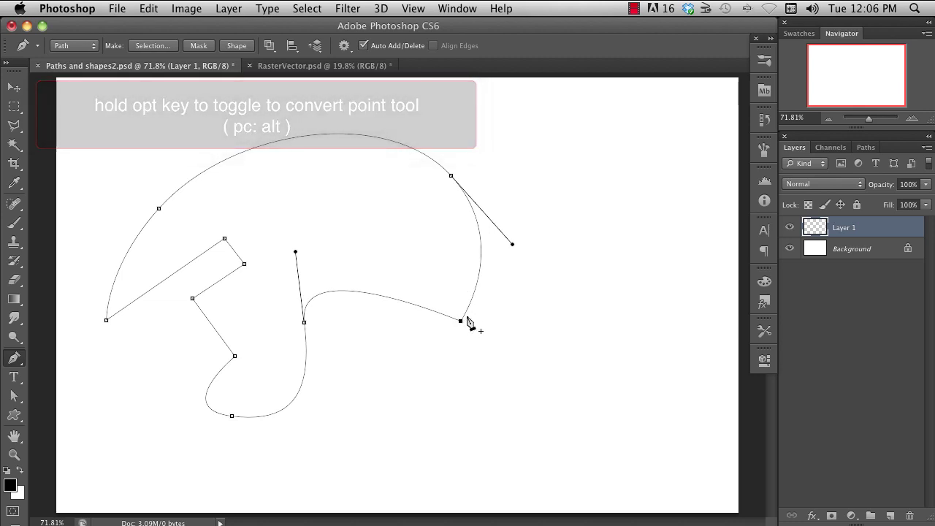
Step: Draw a second closed rectangular path below the blob with one rounded arced side
{"action": "left_click", "coordinate": [423, 407]}
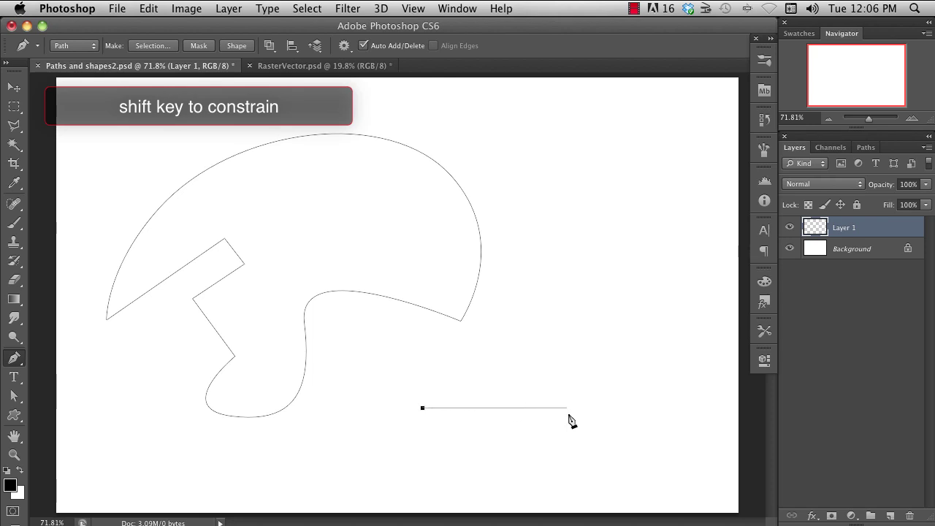
{"action": "left_click", "coordinate": [642, 331], "text": "shift"}
{"action": "left_click", "coordinate": [504, 334], "text": "shift"}
{"action": "left_click", "coordinate": [422, 408]}
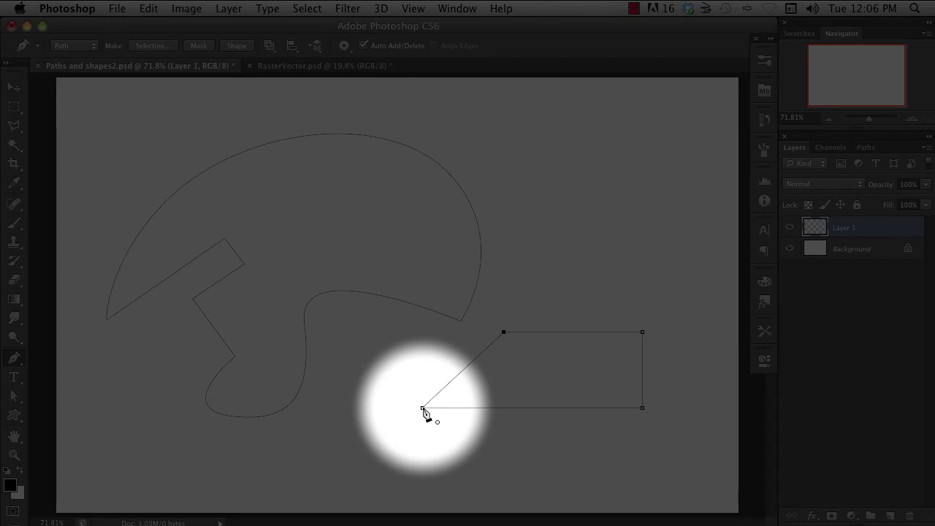
{"action": "left_click_drag", "start_coordinate": [423, 409], "coordinate": [416, 475]}
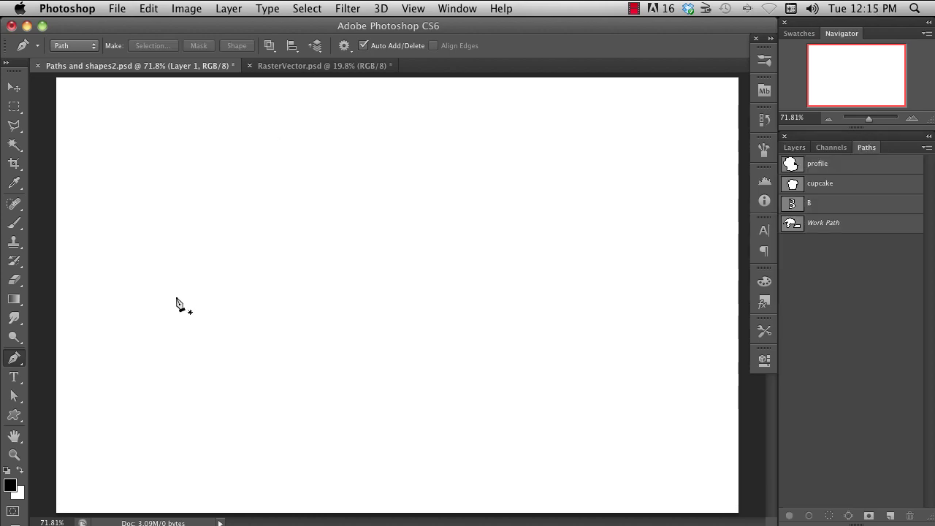
Step: Lay down five smooth anchors tracing a curved blob outline
{"action": "left_click_drag", "start_coordinate": [183, 298], "coordinate": [210, 256]}
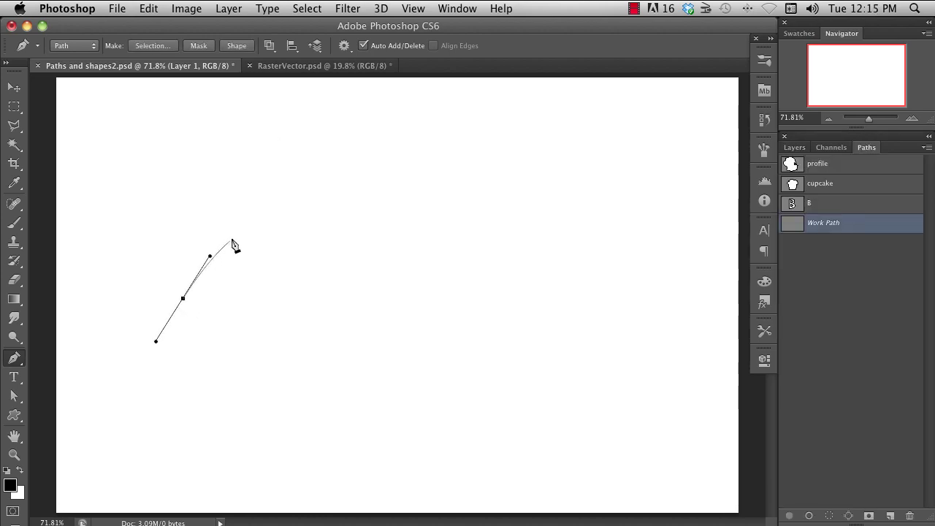
{"action": "left_click_drag", "start_coordinate": [308, 224], "coordinate": [364, 222]}
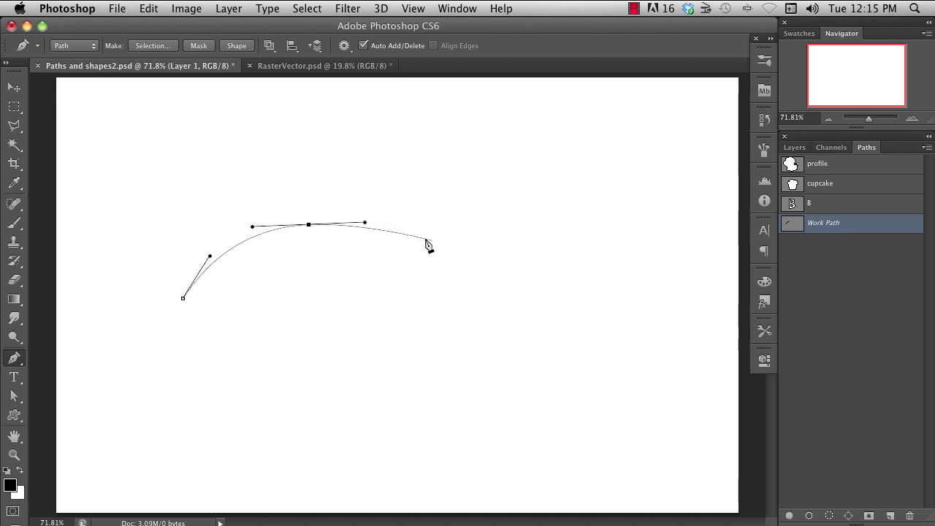
{"action": "left_click_drag", "start_coordinate": [436, 243], "coordinate": [486, 265]}
{"action": "left_click_drag", "start_coordinate": [533, 313], "coordinate": [545, 356]}
{"action": "left_click_drag", "start_coordinate": [474, 393], "coordinate": [416, 398]}
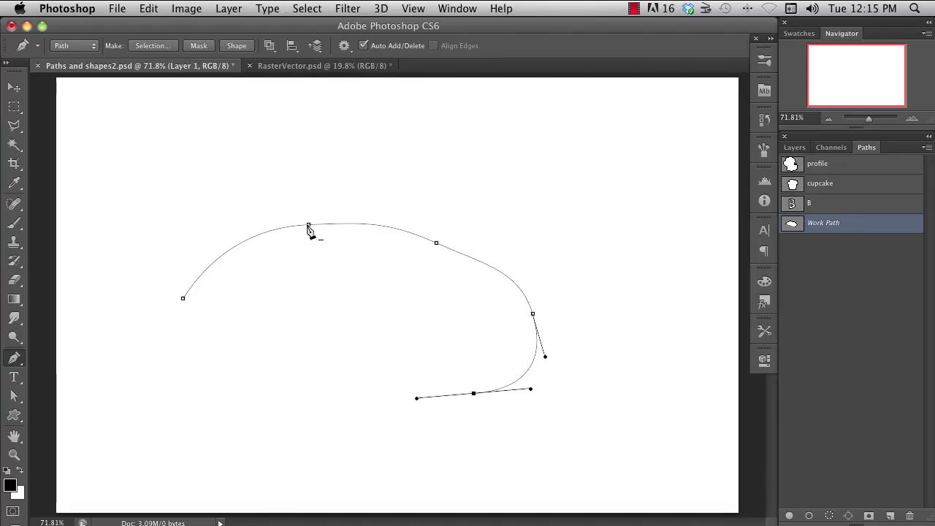
Step: Replace the top anchor with a new point forming a notch, then close the path smoothly
{"action": "left_click", "coordinate": [308, 225]}
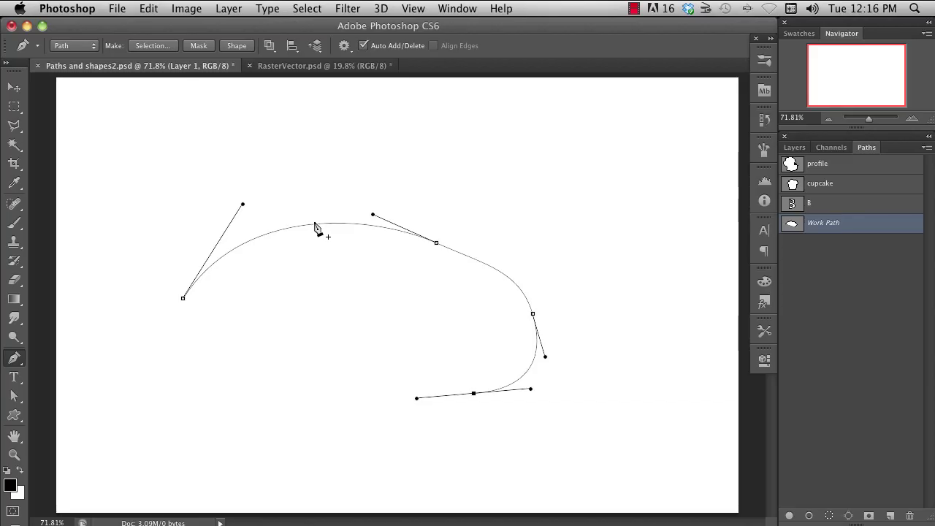
{"action": "left_click", "coordinate": [314, 224]}
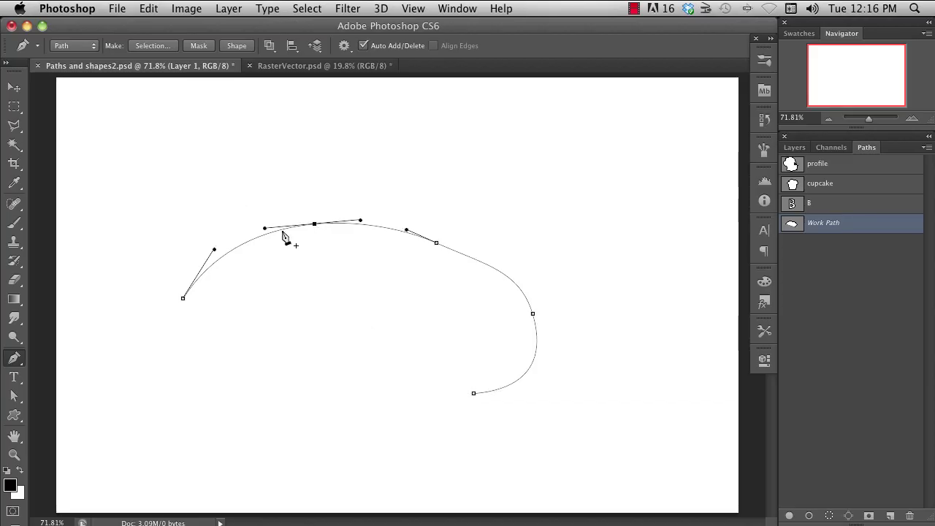
{"action": "left_click_drag", "start_coordinate": [267, 230], "coordinate": [305, 119]}
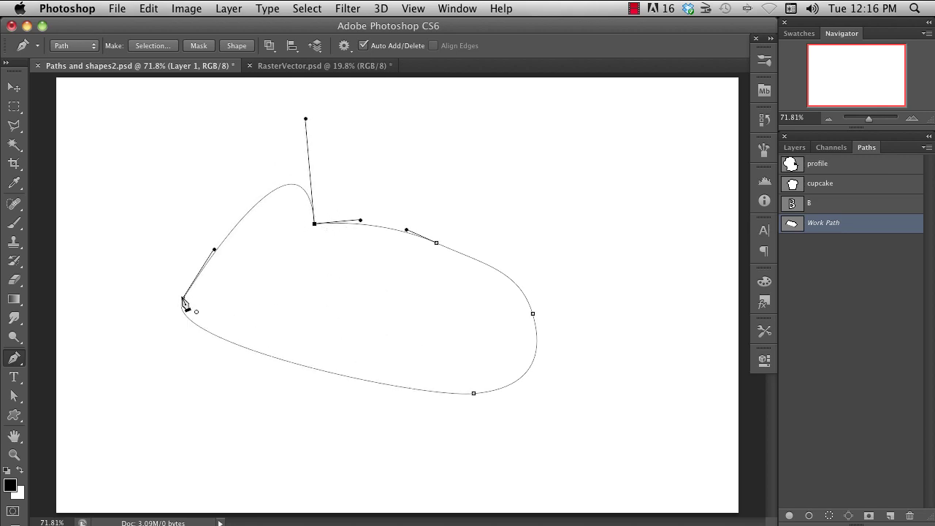
{"action": "left_click_drag", "start_coordinate": [184, 301], "coordinate": [179, 233]}
Step: Finish that path and start a new straight-edged path with its two bottom corners
{"action": "left_click", "coordinate": [178, 194], "text": "super"}
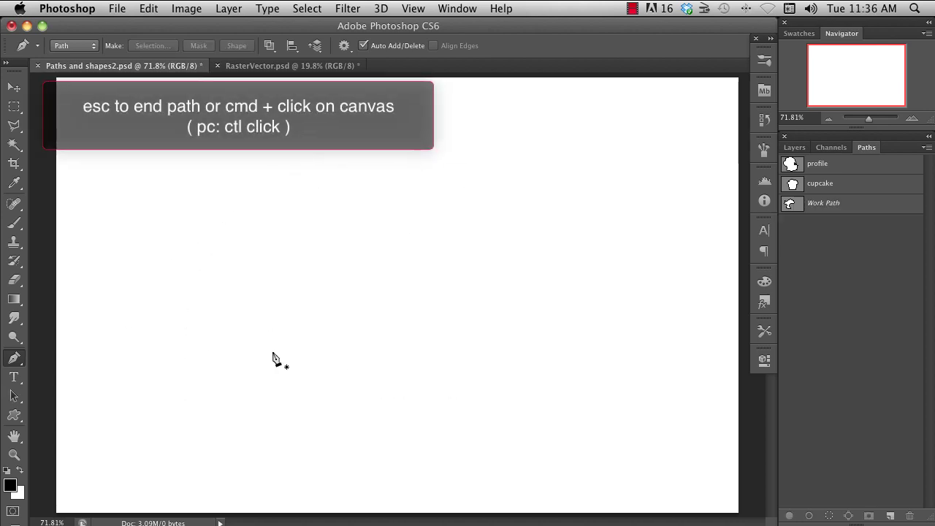
{"action": "left_click", "coordinate": [358, 428]}
{"action": "left_click", "coordinate": [294, 428]}
Step: Complete the B outline with top corners and a curved middle point, closing it at the bottom
{"action": "left_click", "coordinate": [294, 147]}
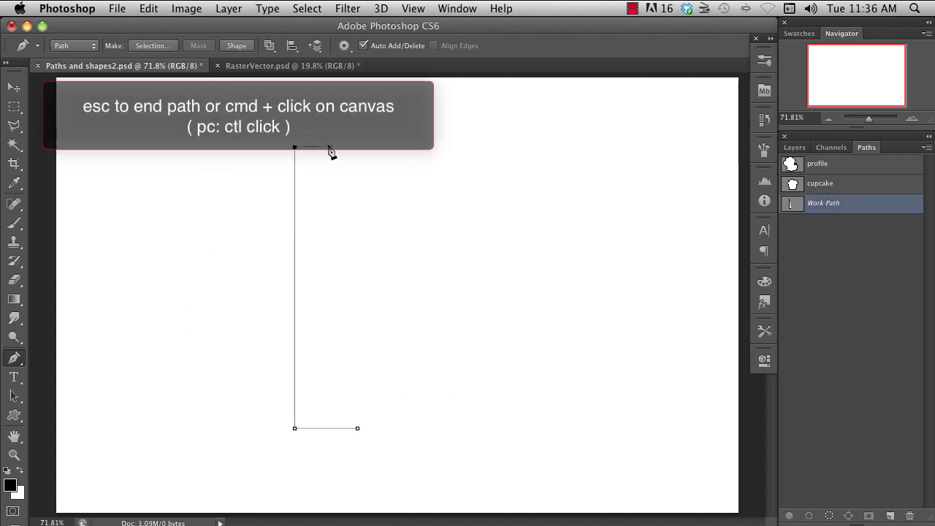
{"action": "left_click", "coordinate": [364, 147]}
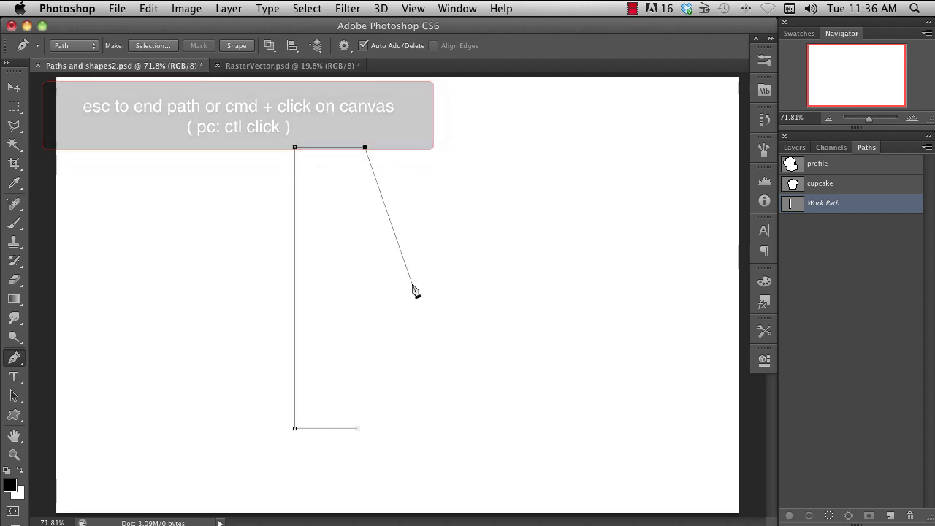
{"action": "left_click_drag", "start_coordinate": [413, 286], "coordinate": [329, 282]}
{"action": "left_click", "coordinate": [357, 428]}
{"action": "left_click", "coordinate": [202, 445], "text": "super"}
Step: Drag the top, middle and bottom handles with Direct Selection so both right lobes bulge out
{"action": "key", "text": "a"}
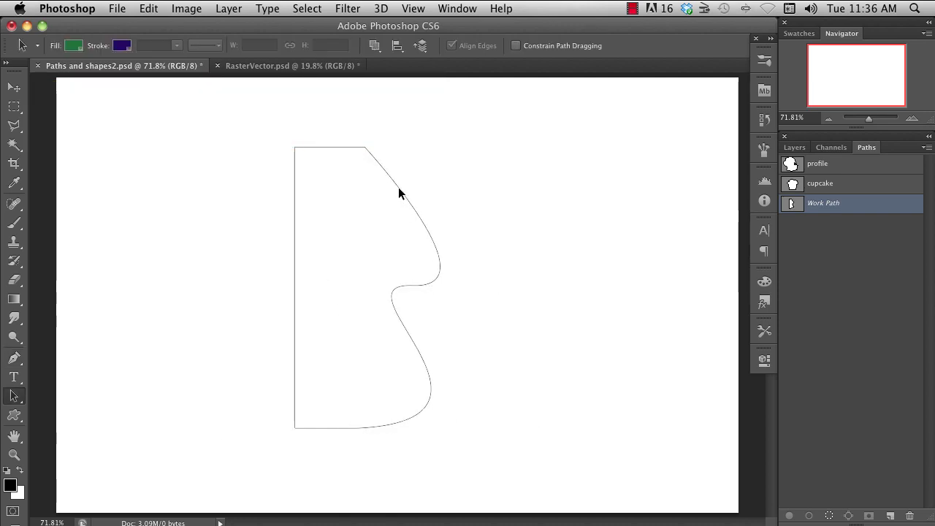
{"action": "left_click", "coordinate": [364, 149]}
{"action": "left_click_drag", "start_coordinate": [365, 149], "coordinate": [502, 147]}
{"action": "left_click", "coordinate": [414, 286]}
{"action": "left_click_drag", "start_coordinate": [329, 285], "coordinate": [504, 286]}
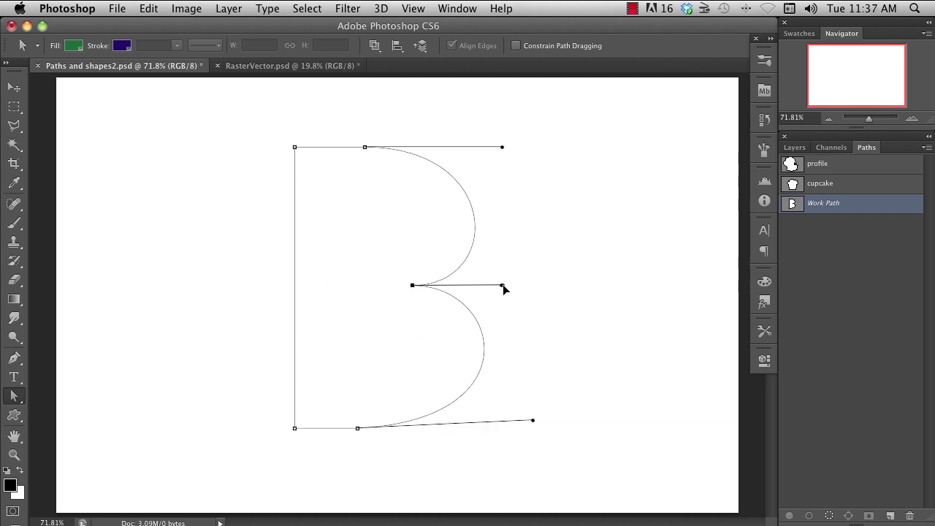
{"action": "mouse_move", "coordinate": [533, 420]}
{"action": "left_mouse_down"}
{"action": "mouse_move", "coordinate": [504, 425]}
{"action": "mouse_move", "coordinate": [521, 432]}
{"action": "left_mouse_up"}
{"action": "left_click", "coordinate": [510, 207]}
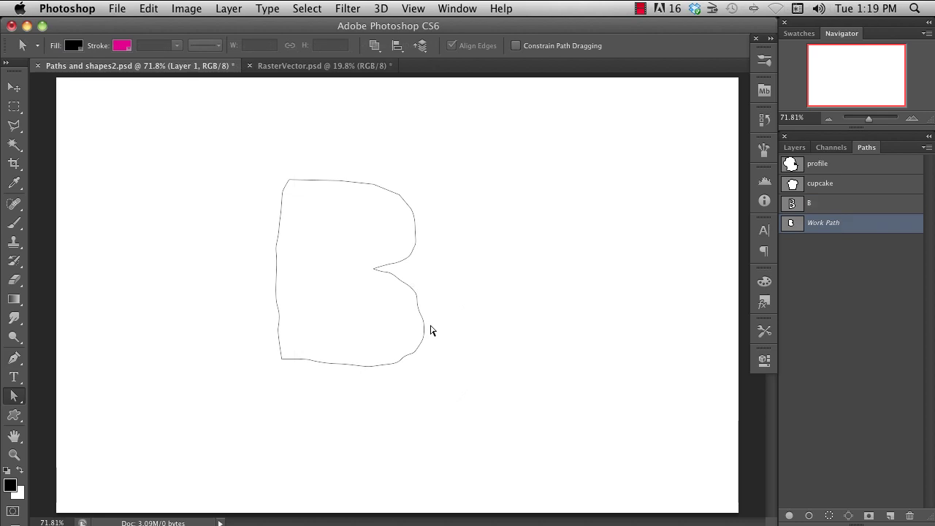
Step: Inspect the anchor points along the B's right side and where the lobes meet
{"action": "left_click", "coordinate": [424, 337]}
{"action": "left_click", "coordinate": [420, 307]}
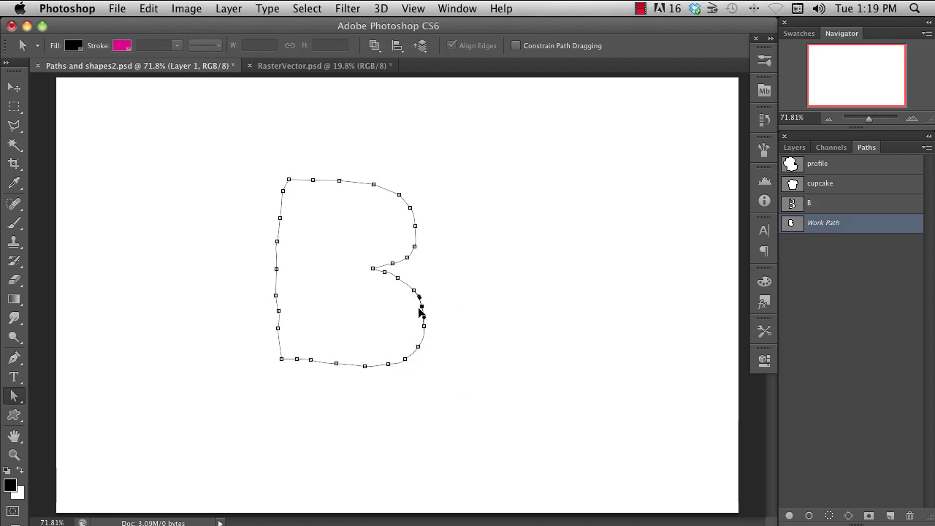
{"action": "left_click", "coordinate": [393, 265]}
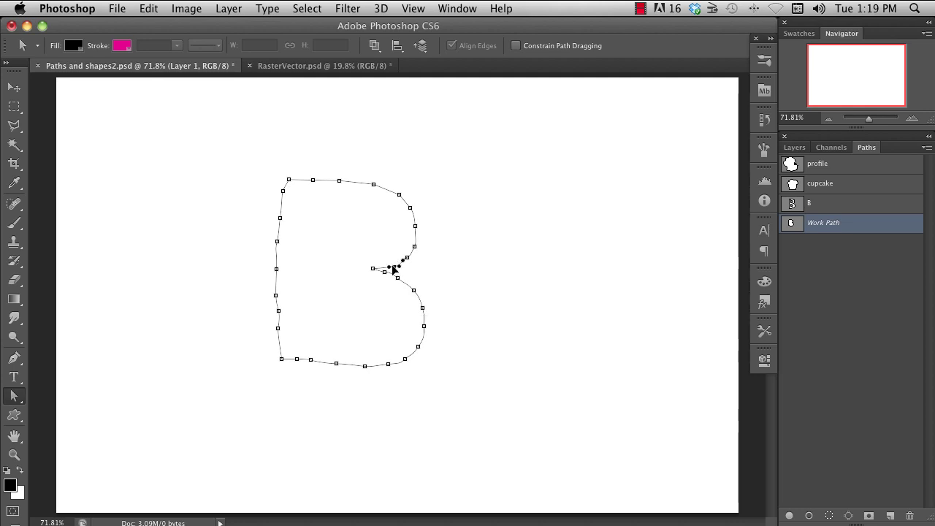
{"action": "left_click", "coordinate": [414, 289]}
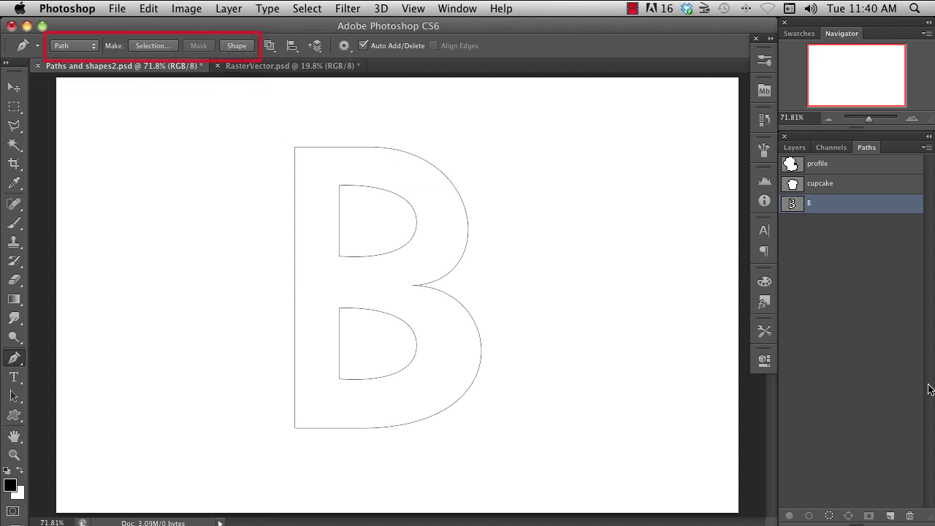
Step: Convert the B path into a Shape layer with a magenta stroke
{"action": "left_click", "coordinate": [238, 47]}
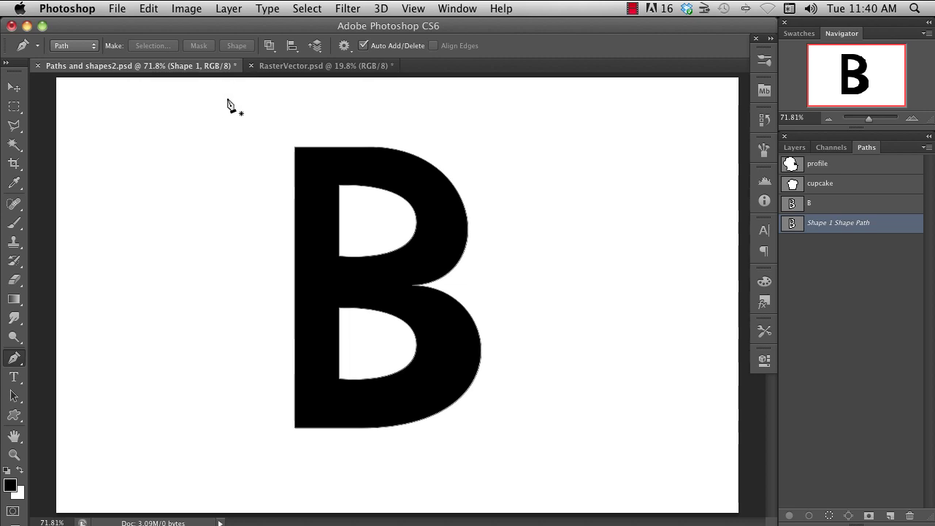
{"action": "left_click", "coordinate": [73, 45]}
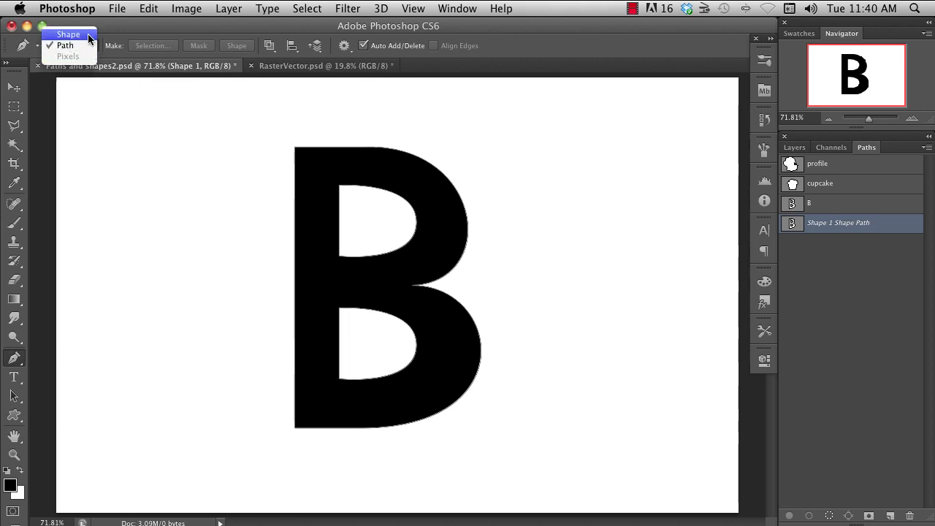
{"action": "left_click", "coordinate": [87, 34]}
{"action": "left_click", "coordinate": [180, 46]}
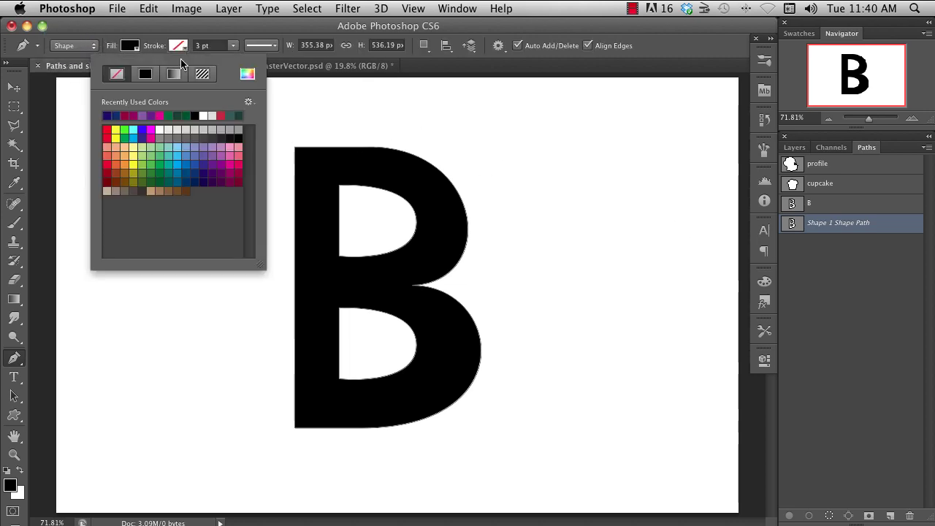
{"action": "left_click", "coordinate": [238, 156]}
{"action": "key", "text": "Return"}
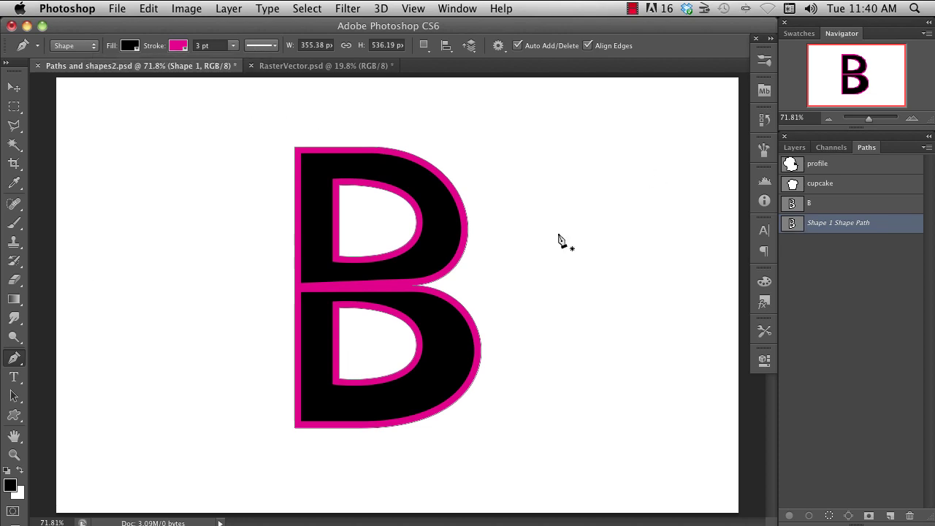
Step: Reshape the curves around the B's middle anchor point
{"action": "key", "text": "a"}
{"action": "left_click", "coordinate": [413, 284]}
{"action": "mouse_move", "coordinate": [507, 292]}
{"action": "left_mouse_down"}
{"action": "mouse_move", "coordinate": [501, 299]}
{"action": "mouse_move", "coordinate": [488, 283]}
{"action": "left_mouse_up"}
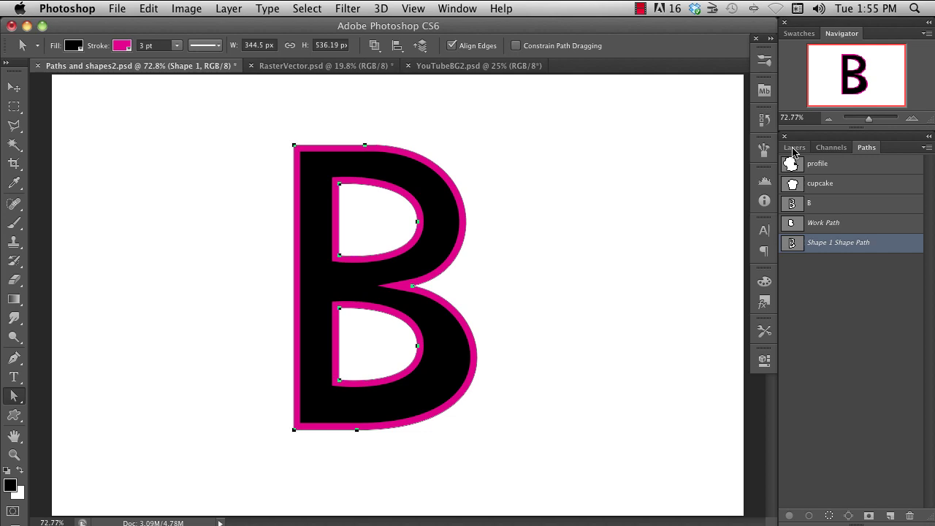
Step: Move Shape 1 below Layer 1 in the Layers panel and toggle Layer 1's visibility
{"action": "left_click", "coordinate": [795, 149]}
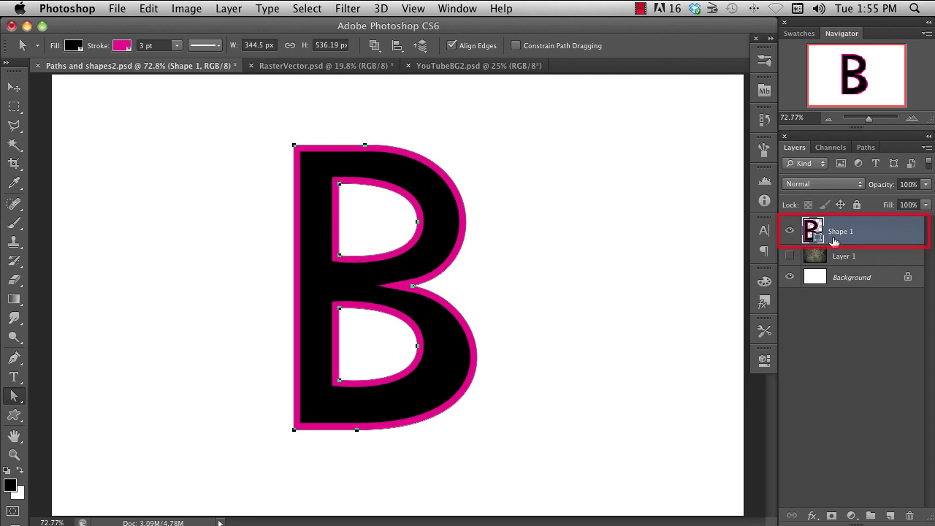
{"action": "mouse_move", "coordinate": [864, 234]}
{"action": "left_mouse_down"}
{"action": "mouse_move", "coordinate": [859, 261]}
{"action": "mouse_move", "coordinate": [861, 221]}
{"action": "left_mouse_up"}
{"action": "left_click", "coordinate": [789, 228]}
{"action": "left_click", "coordinate": [789, 229]}
Step: Apply the purple gradient preset style to Shape 1 via Blending Options
{"action": "right_click", "coordinate": [860, 236]}
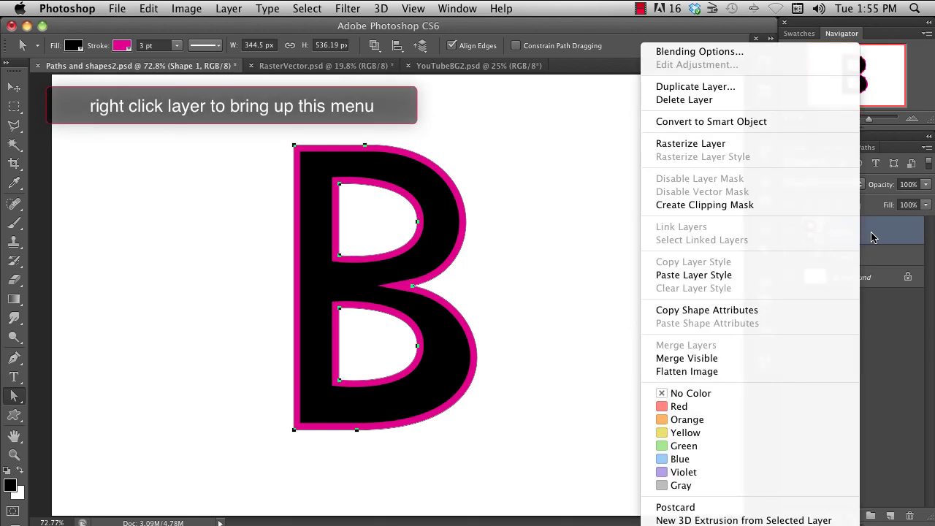
{"action": "left_click", "coordinate": [874, 236]}
{"action": "left_click", "coordinate": [928, 151]}
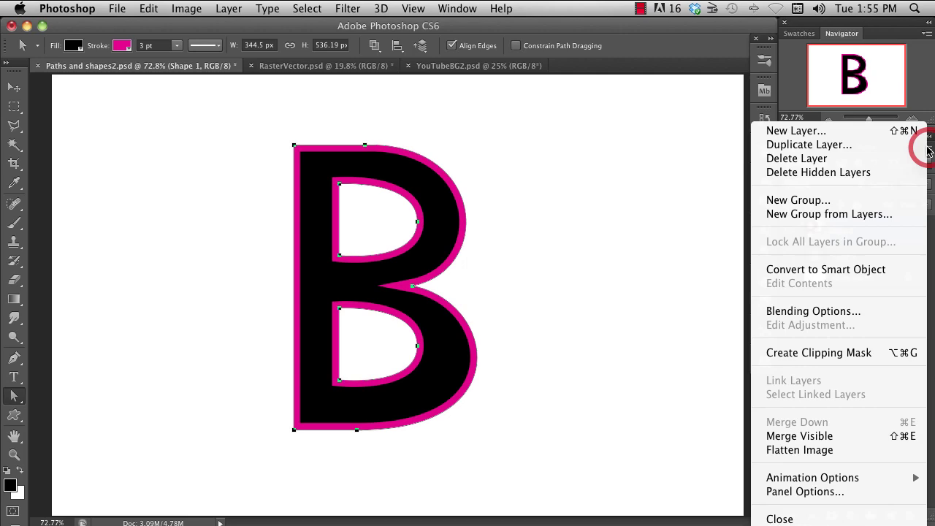
{"action": "left_click", "coordinate": [930, 151]}
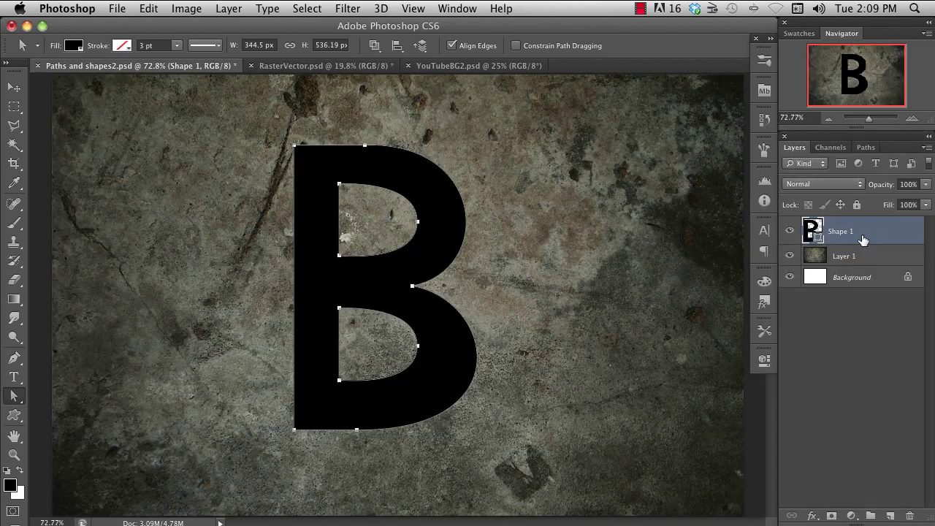
{"action": "right_click", "coordinate": [862, 238]}
{"action": "left_click", "coordinate": [775, 52]}
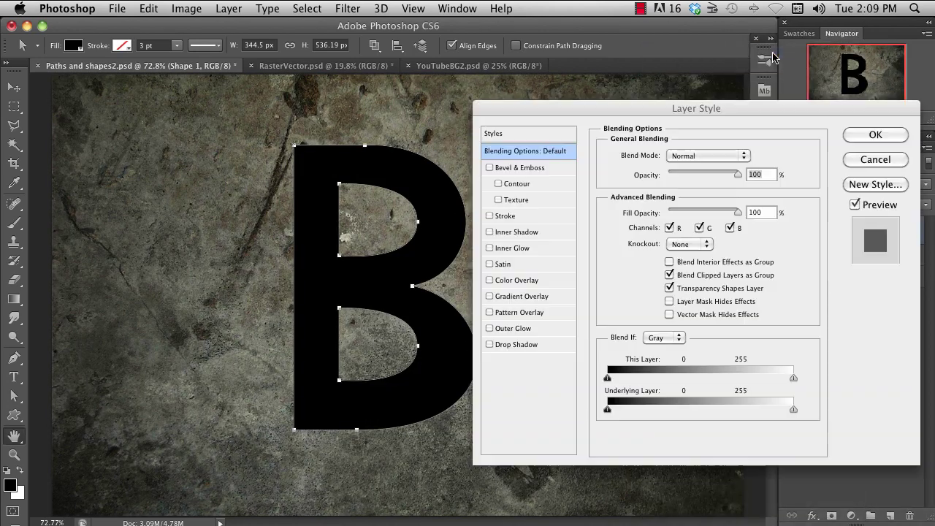
{"action": "left_click", "coordinate": [549, 134]}
{"action": "left_click", "coordinate": [610, 195]}
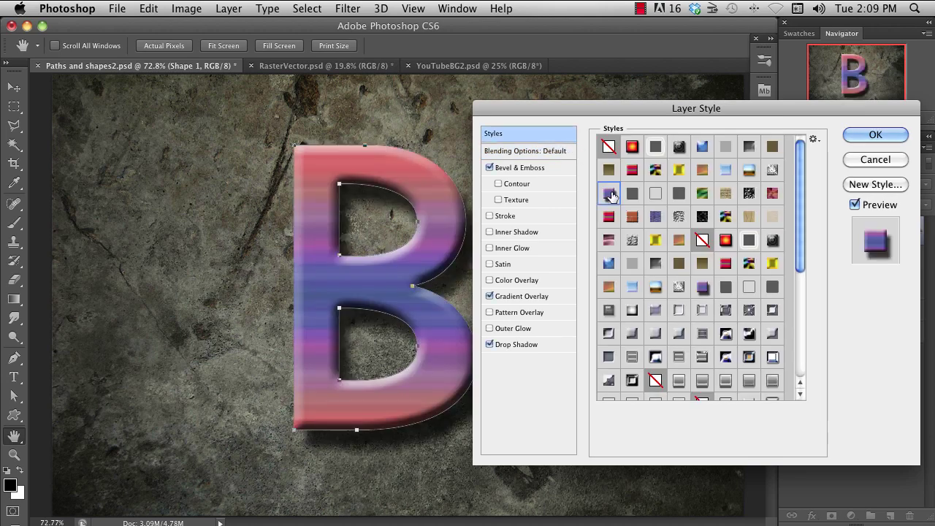
{"action": "key", "text": "Return"}
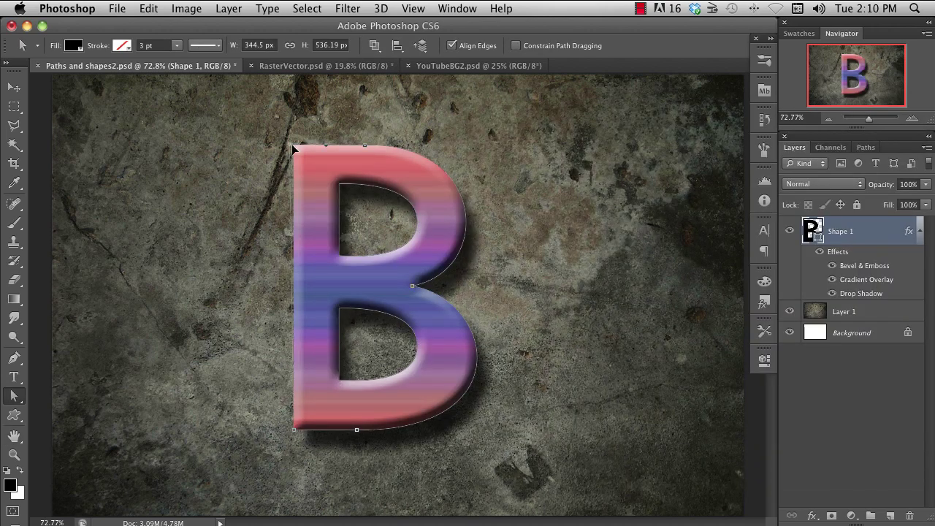
Step: Slant the B's top-left corner outward and bulge its upper bowl
{"action": "left_click_drag", "start_coordinate": [294, 145], "coordinate": [205, 193]}
{"action": "left_click", "coordinate": [414, 287]}
{"action": "left_click_drag", "start_coordinate": [461, 273], "coordinate": [607, 227]}
{"action": "left_click", "coordinate": [876, 410]}
Step: Load the cupcake path onto Layer 1 and mask the texture to it
{"action": "left_click", "coordinate": [866, 314]}
{"action": "left_click", "coordinate": [866, 147]}
{"action": "left_click", "coordinate": [849, 184]}
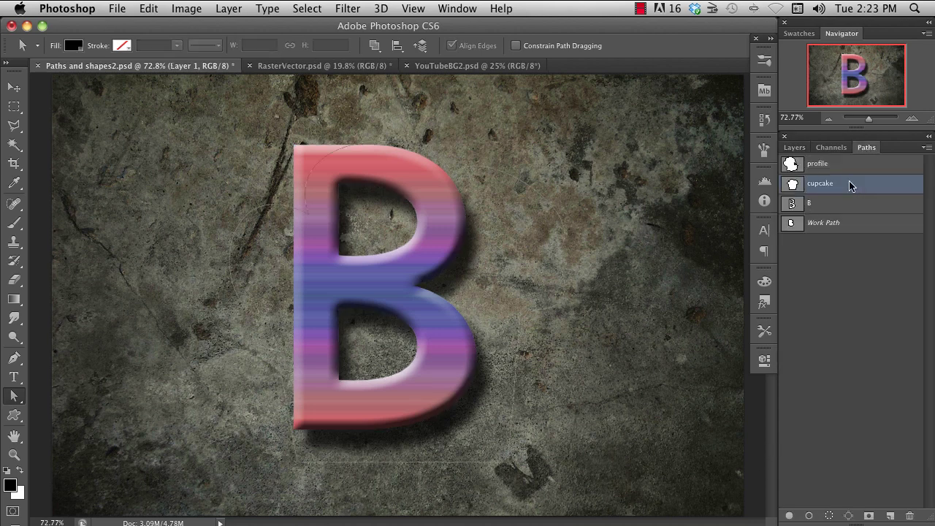
{"action": "left_click", "coordinate": [795, 147]}
{"action": "left_click", "coordinate": [791, 312]}
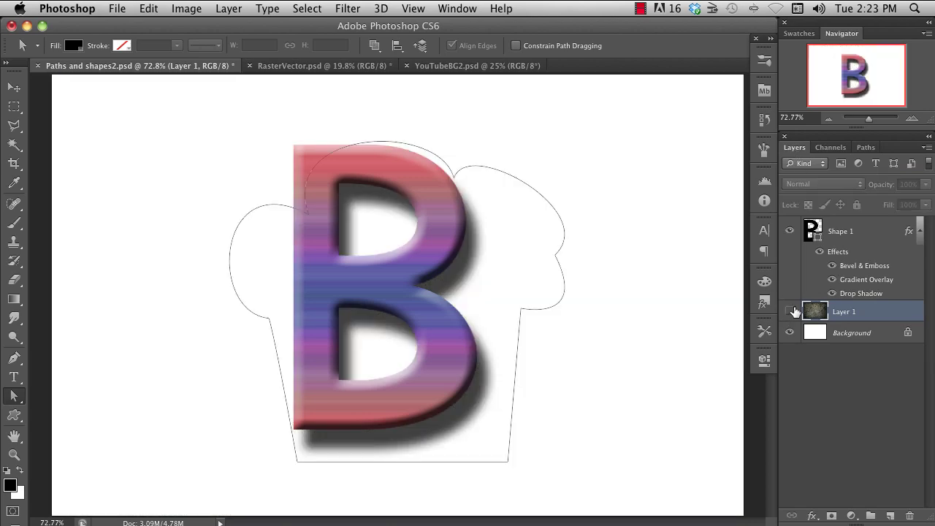
{"action": "left_click", "coordinate": [791, 312]}
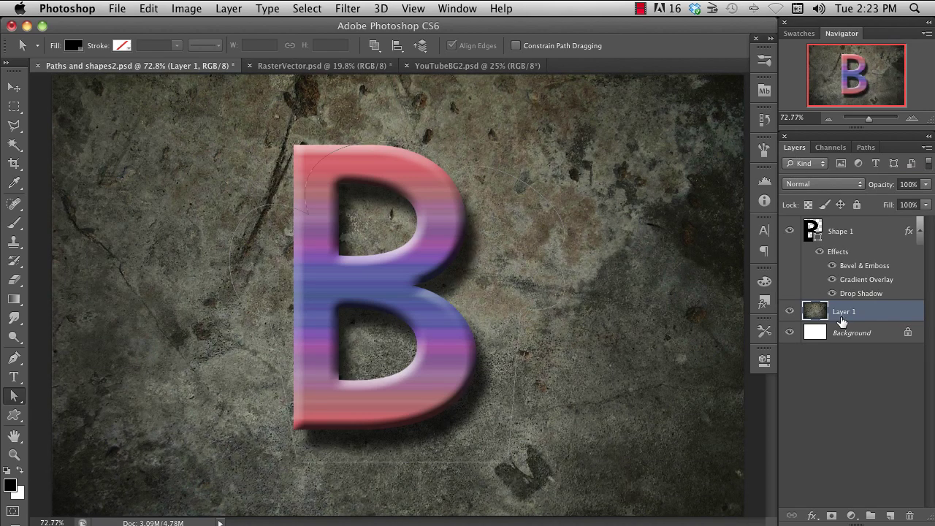
{"action": "left_click", "coordinate": [14, 358]}
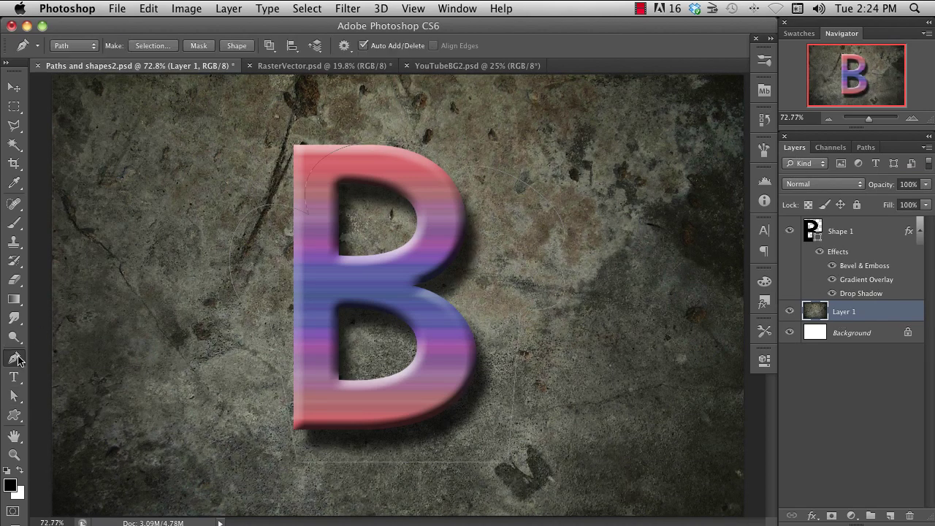
{"action": "left_click", "coordinate": [199, 45]}
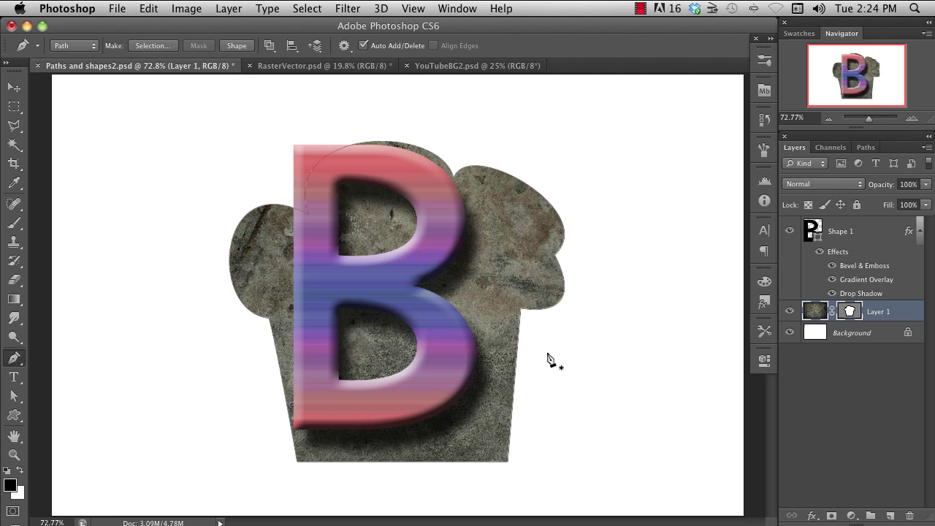
Step: Enlarge the cupcake mask's right lobe by dragging its direction handle
{"action": "key", "text": "a"}
{"action": "left_click", "coordinate": [521, 312]}
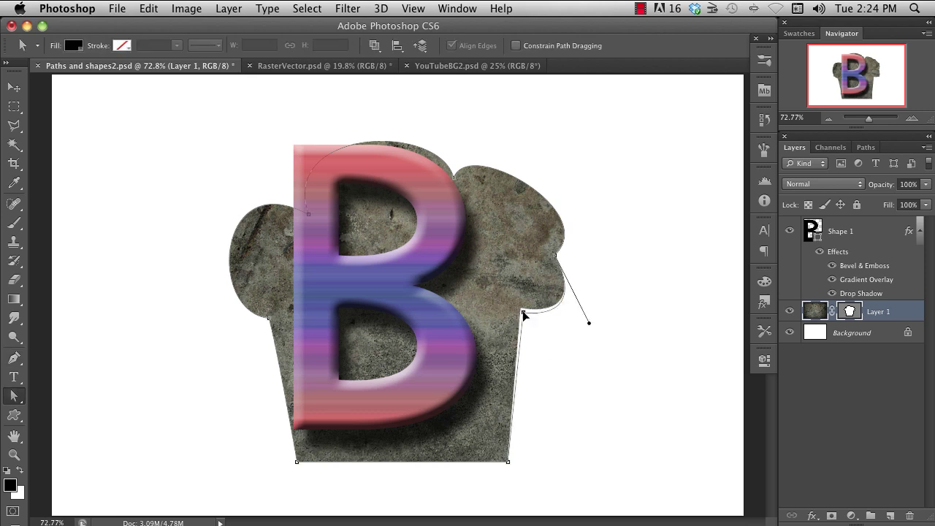
{"action": "left_click_drag", "start_coordinate": [589, 326], "coordinate": [674, 299]}
{"action": "left_click", "coordinate": [231, 256]}
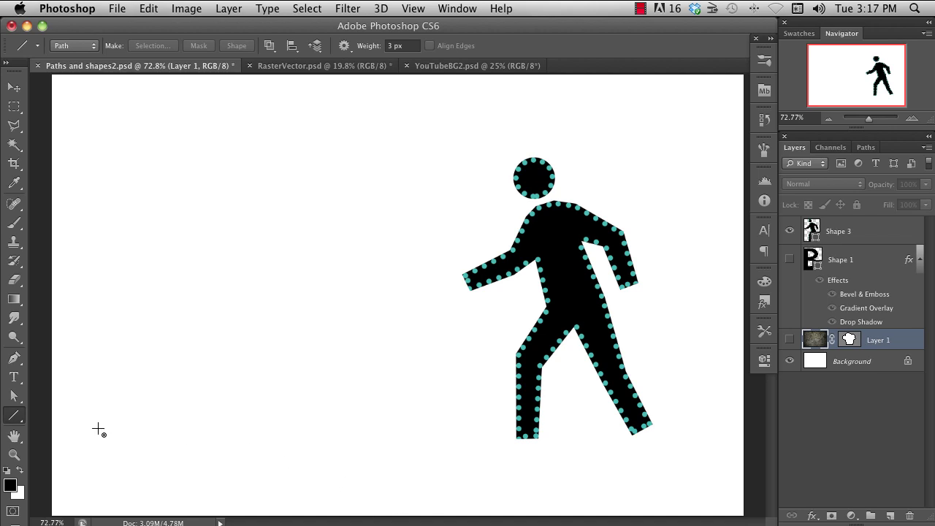
Step: Choose the Ellipse Tool and switch its drawing mode from Path to Shape
{"action": "left_click", "coordinate": [15, 417]}
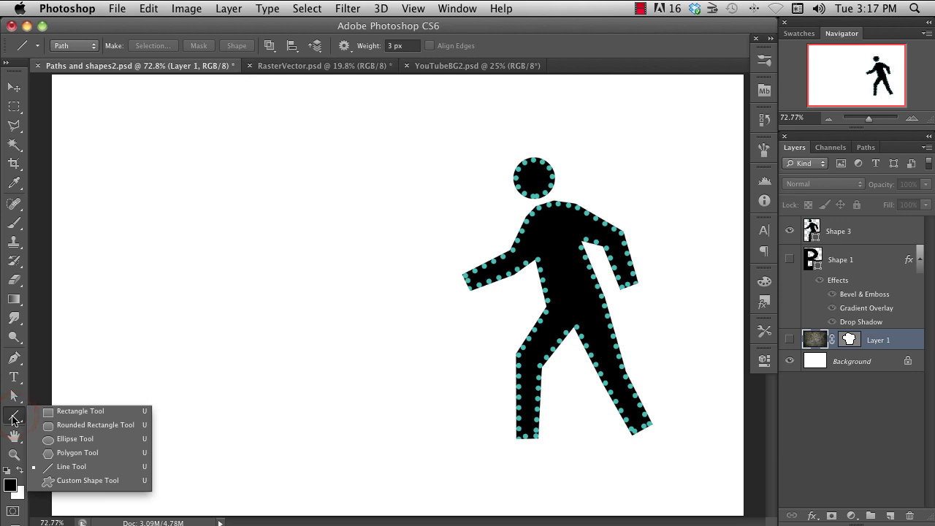
{"action": "left_click", "coordinate": [65, 438]}
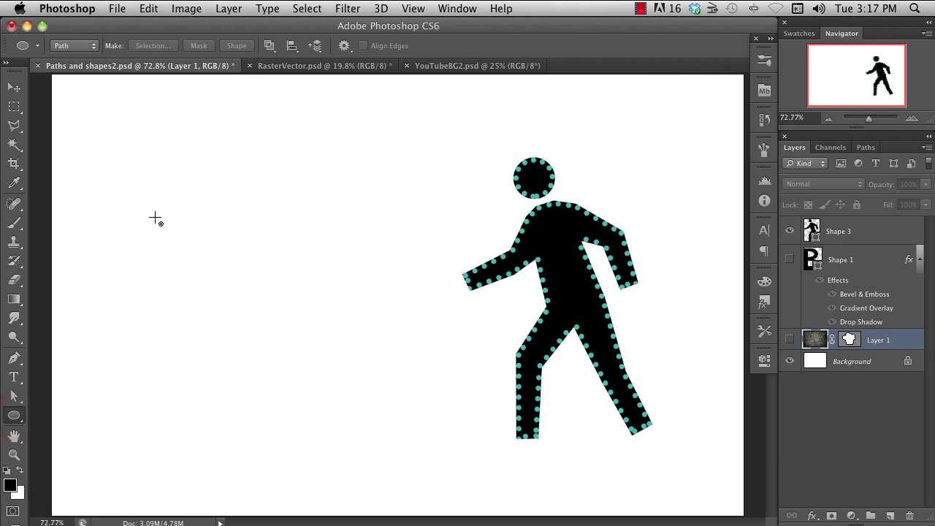
{"action": "left_click", "coordinate": [94, 48]}
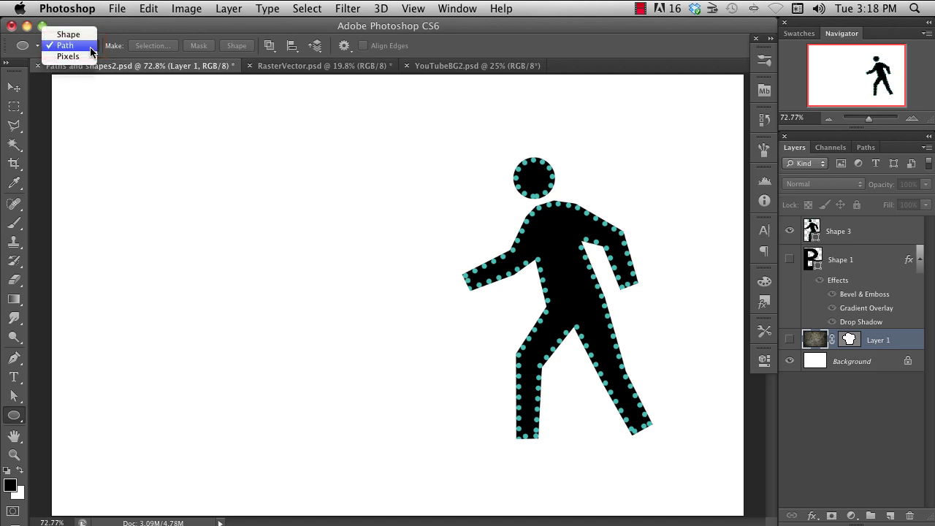
{"action": "left_click", "coordinate": [84, 34]}
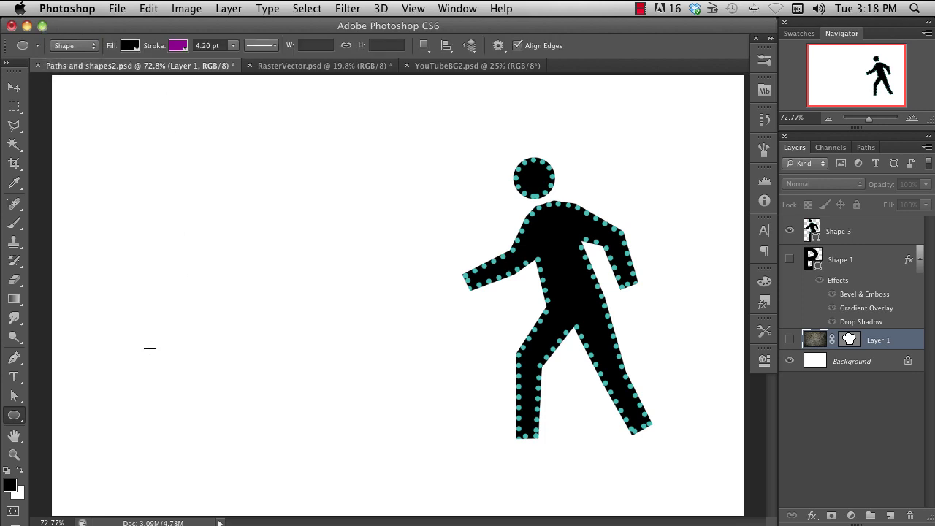
Step: Set the shape stroke width to 3 pt
{"action": "left_click", "coordinate": [130, 46]}
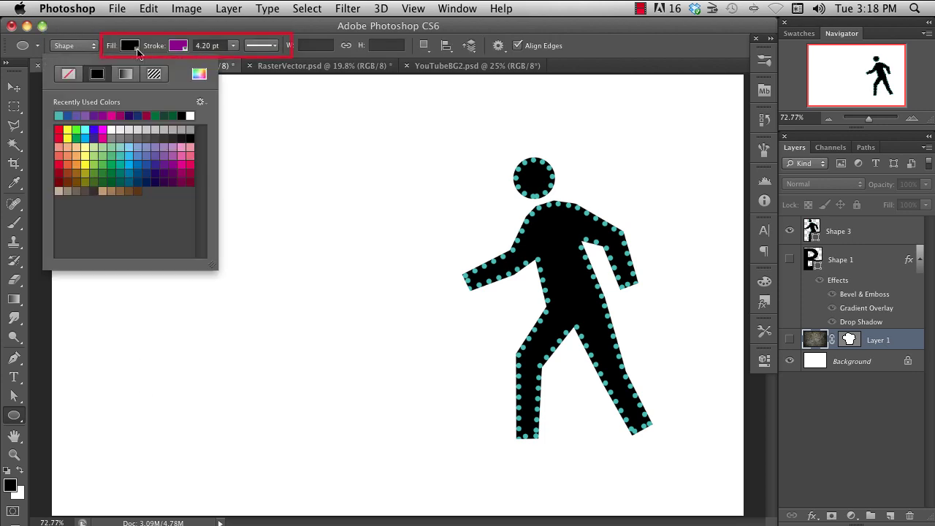
{"action": "left_click", "coordinate": [180, 46]}
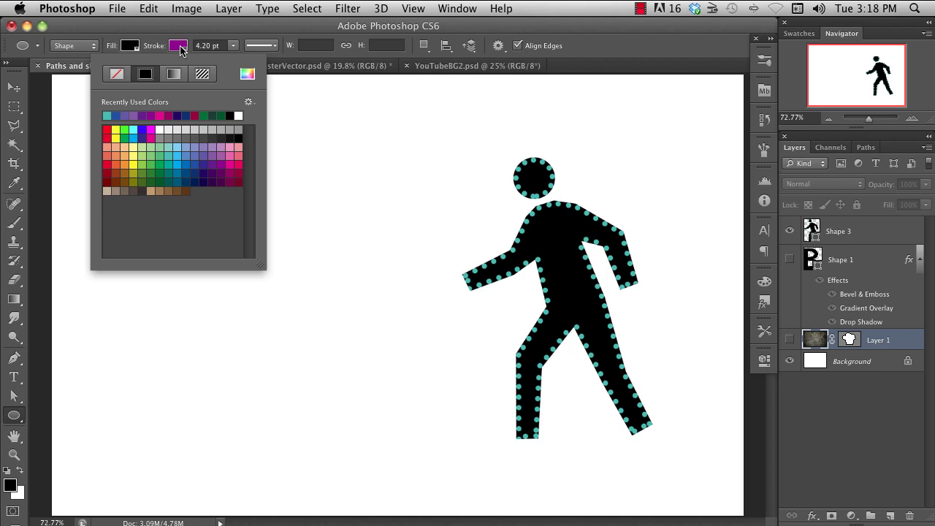
{"action": "left_click", "coordinate": [177, 46]}
{"action": "left_click", "coordinate": [233, 46]}
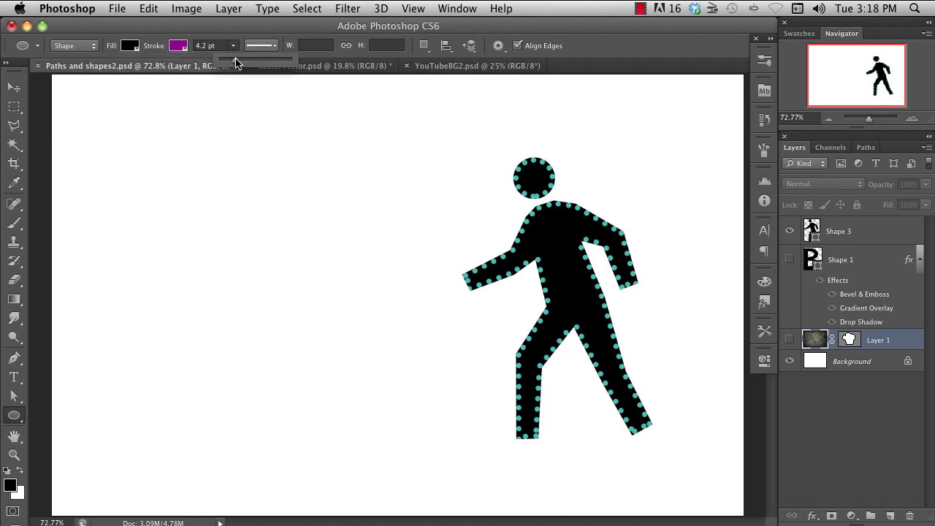
{"action": "left_click_drag", "start_coordinate": [236, 61], "coordinate": [236, 63]}
{"action": "type", "text": "3"}
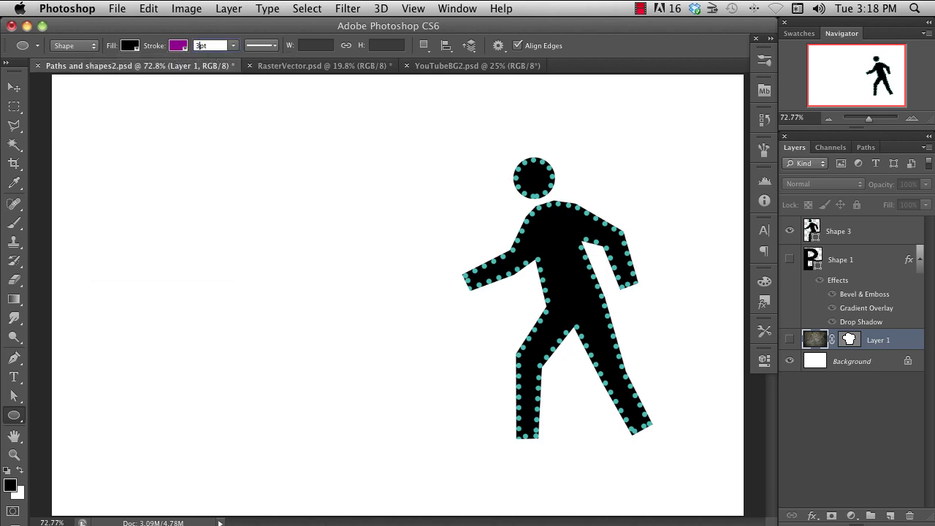
{"action": "key", "text": "Return"}
{"action": "left_click", "coordinate": [261, 45]}
Step: Draw a black ellipse, pull its right point into a hook, and rasterize Ellipse 1
{"action": "left_click_drag", "start_coordinate": [161, 392], "coordinate": [309, 137]}
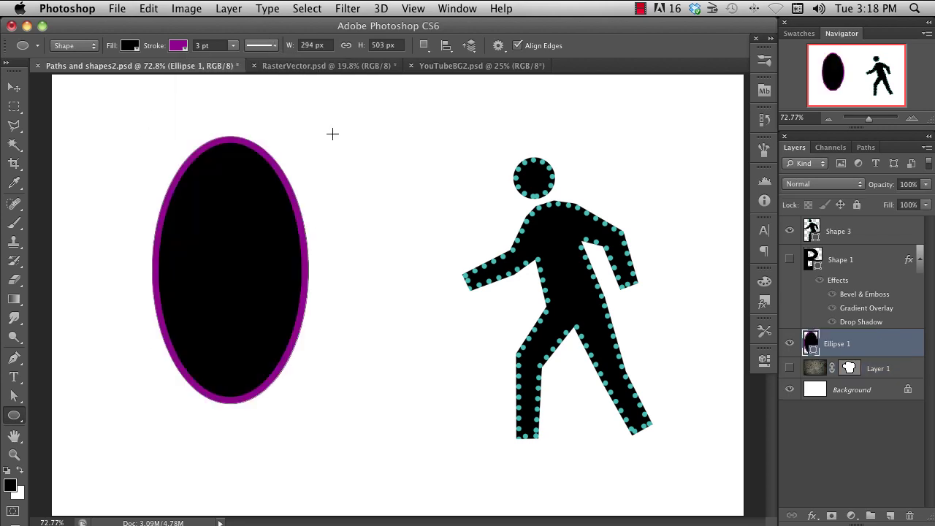
{"action": "key", "text": "a"}
{"action": "left_click_drag", "start_coordinate": [313, 276], "coordinate": [420, 292]}
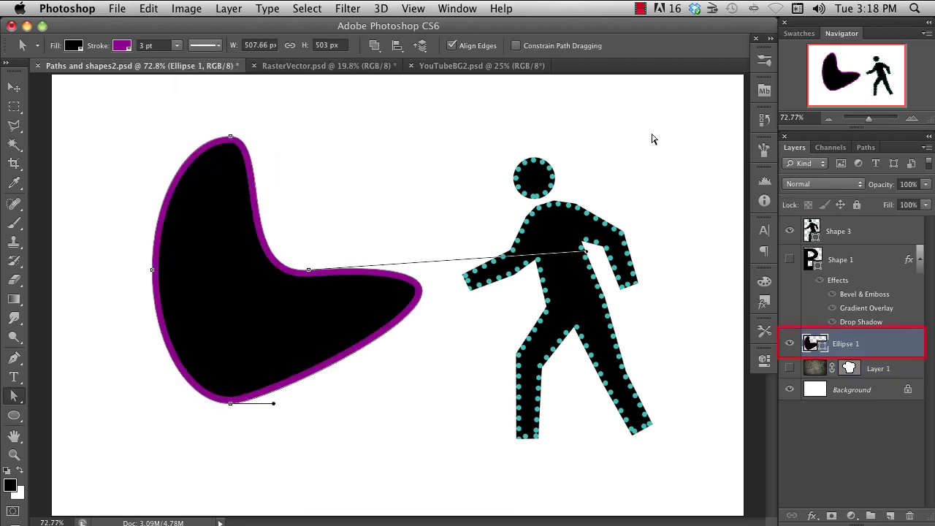
{"action": "right_click", "coordinate": [870, 348]}
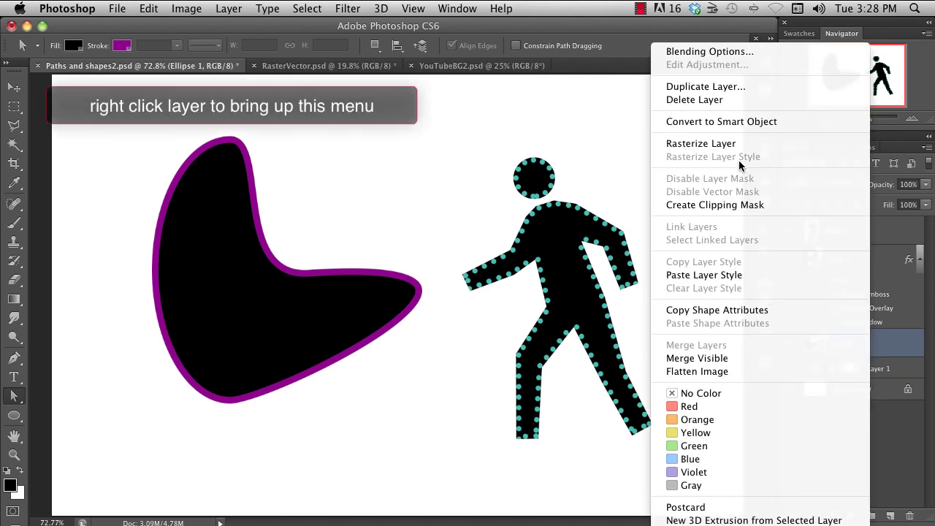
{"action": "left_click", "coordinate": [762, 144]}
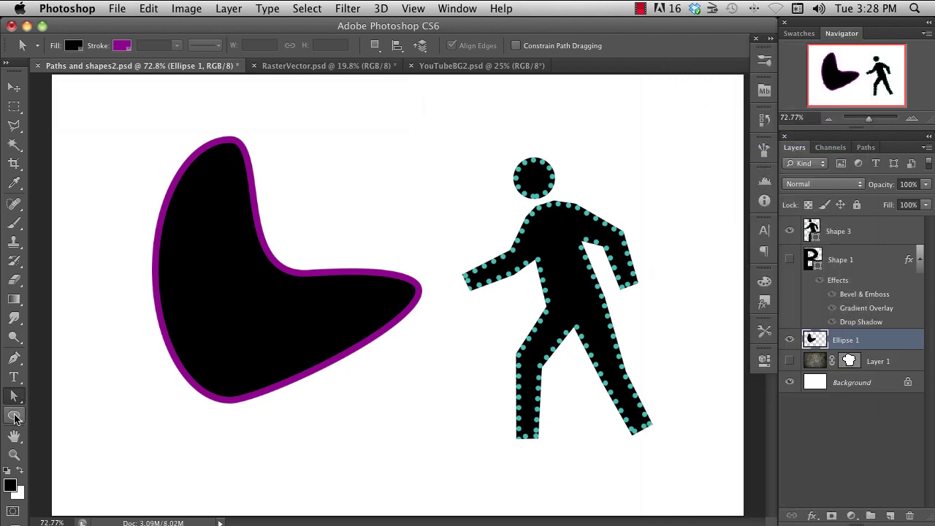
Step: Pick the spiral from all custom shape sets and draw it above the walking figure
{"action": "left_click", "coordinate": [14, 416]}
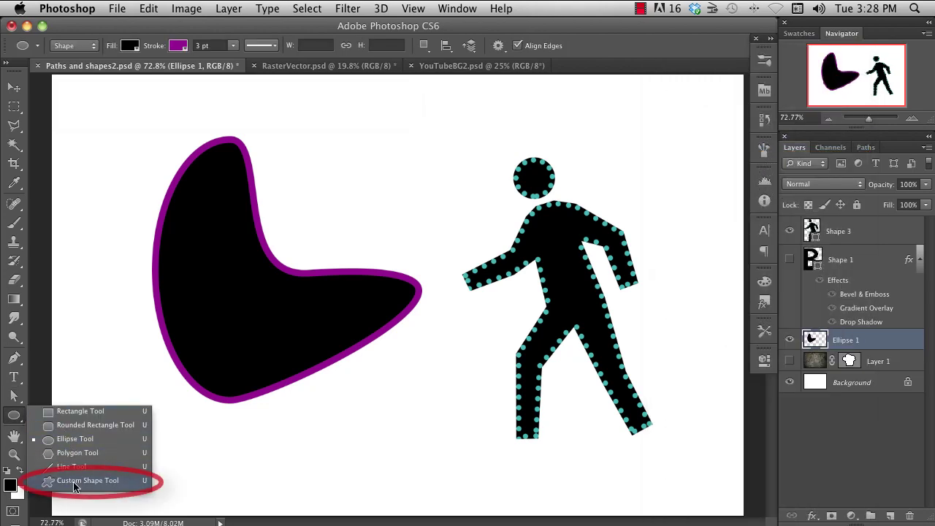
{"action": "left_click", "coordinate": [76, 480]}
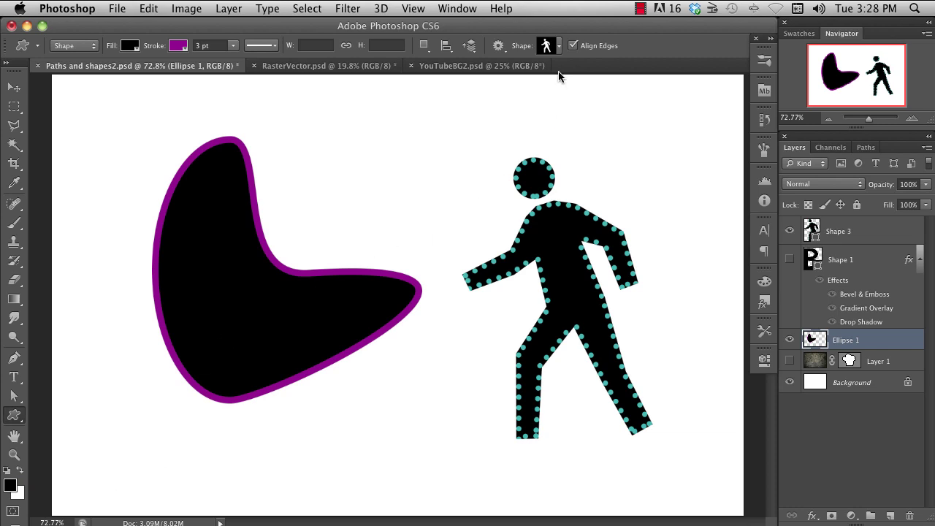
{"action": "left_click", "coordinate": [545, 46]}
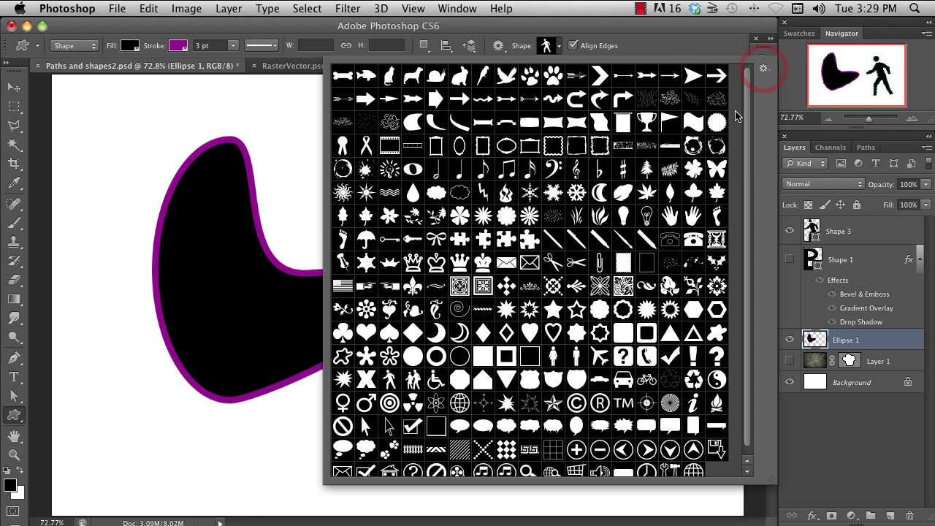
{"action": "left_click", "coordinate": [763, 70]}
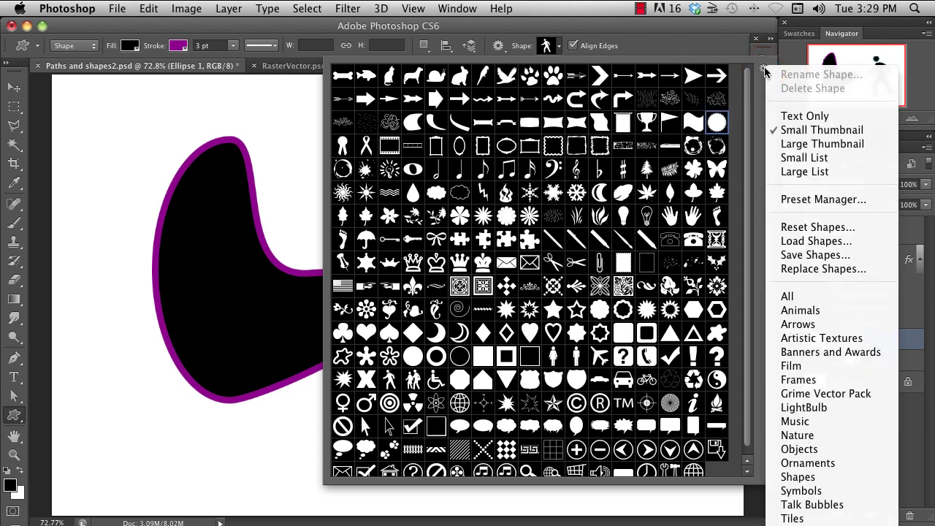
{"action": "left_click", "coordinate": [831, 296]}
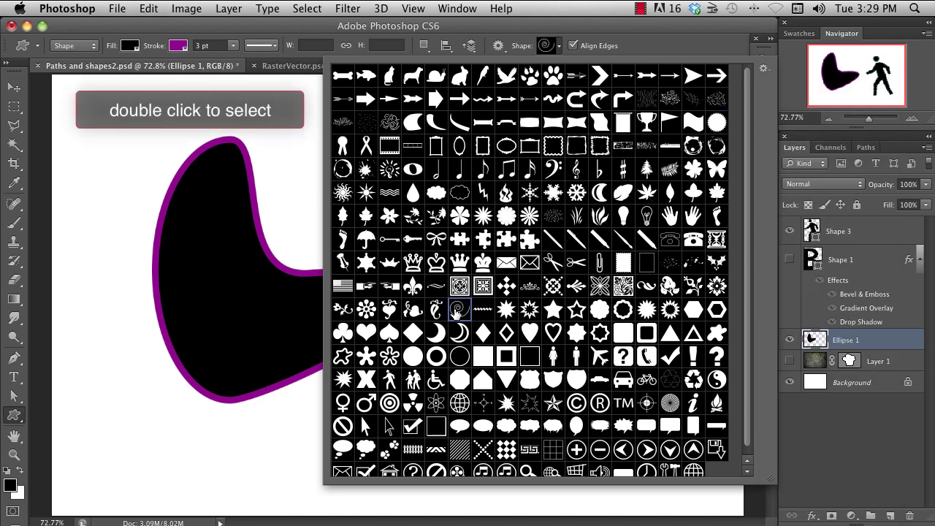
{"action": "double_click", "coordinate": [456, 310]}
{"action": "mouse_move", "coordinate": [342, 213]}
{"action": "left_mouse_down"}
{"action": "mouse_move", "coordinate": [526, 104]}
{"action": "mouse_move", "coordinate": [482, 83]}
{"action": "mouse_move", "coordinate": [498, 83]}
{"action": "left_mouse_up"}
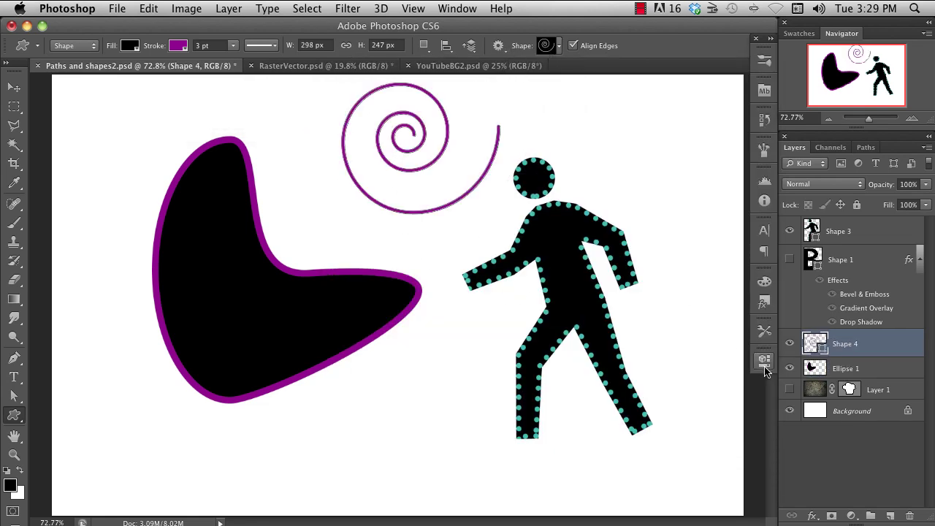
Step: Set the spiral's stroke to No Color and pull its bottom point down into a bowl
{"action": "left_click", "coordinate": [179, 46]}
{"action": "left_click", "coordinate": [117, 74]}
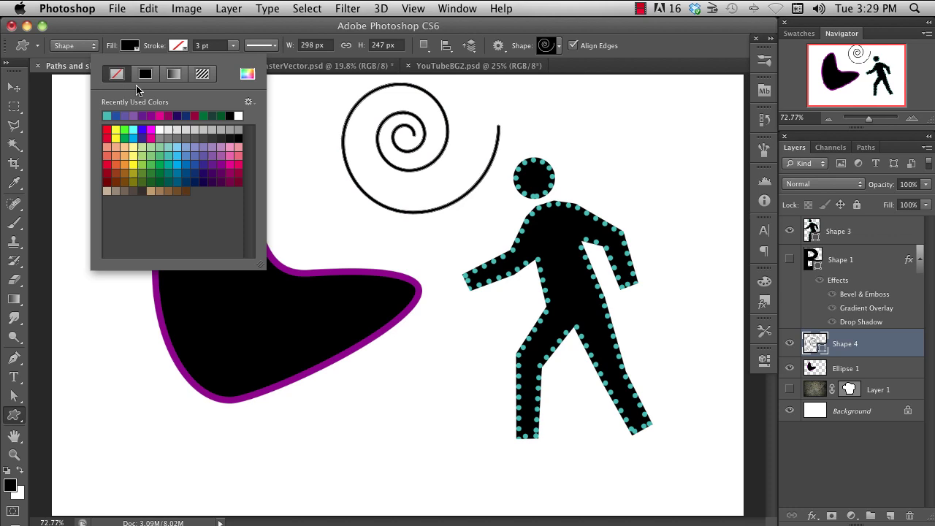
{"action": "left_click", "coordinate": [866, 469]}
{"action": "key", "text": "a"}
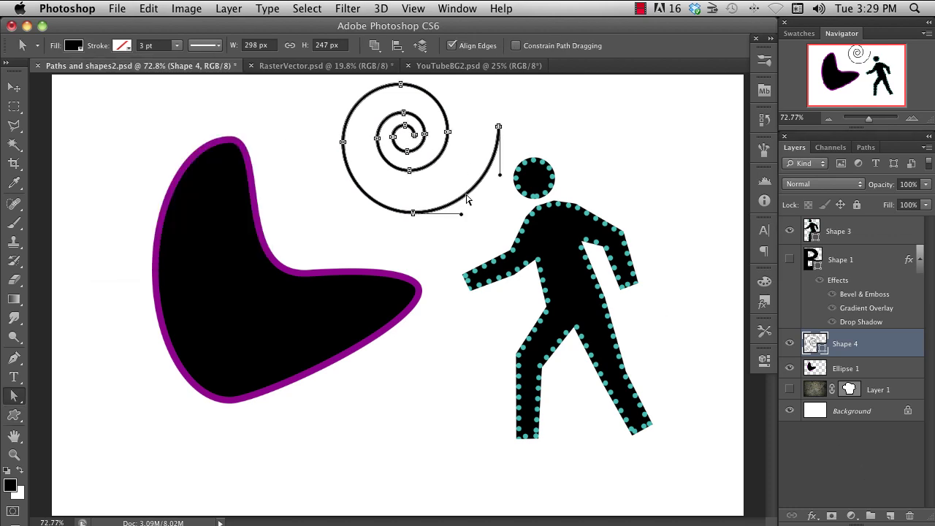
{"action": "left_click_drag", "start_coordinate": [415, 214], "coordinate": [416, 253]}
Step: Undo the spiral reshaping and draw a curved wedge below the spiral with the Pen tool
{"action": "key", "text": "super+z"}
{"action": "key", "text": "p"}
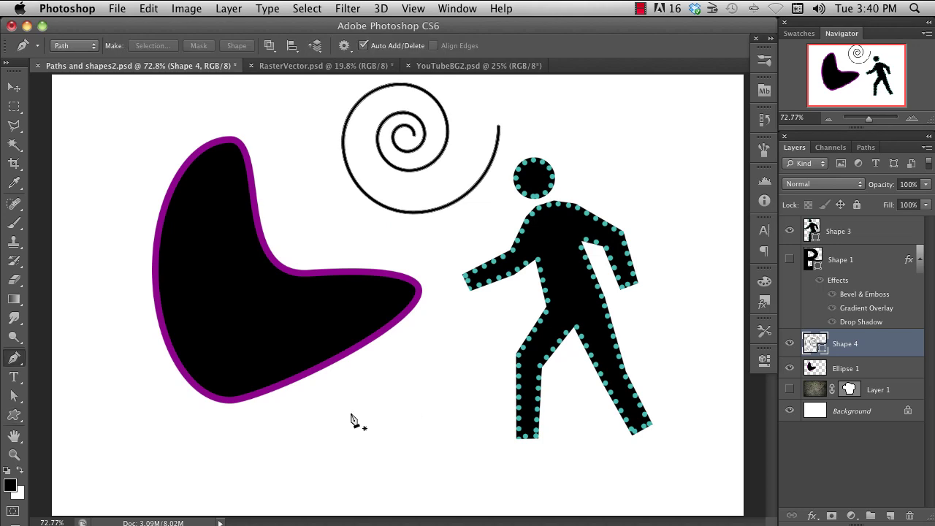
{"action": "left_click_drag", "start_coordinate": [322, 413], "coordinate": [322, 467]}
{"action": "left_click", "coordinate": [322, 468]}
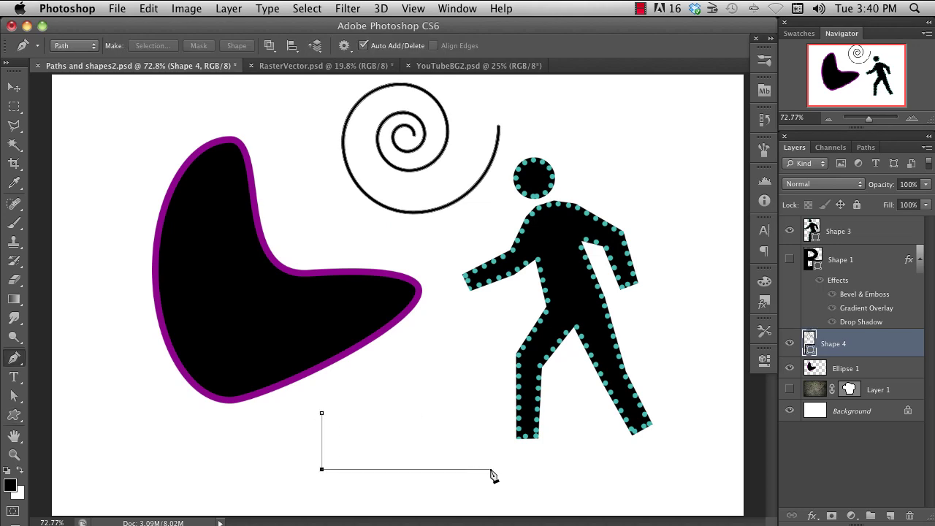
{"action": "left_click", "coordinate": [489, 469]}
{"action": "left_click_drag", "start_coordinate": [322, 413], "coordinate": [159, 415]}
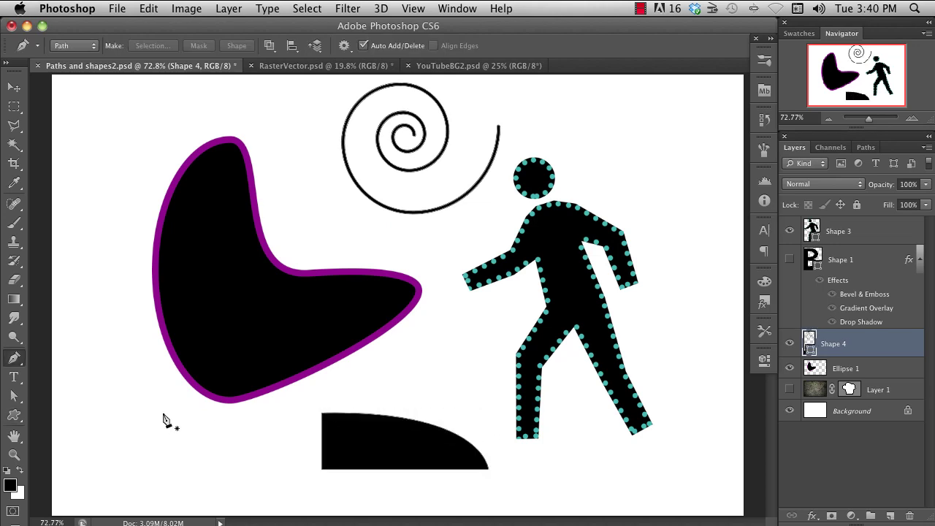
Step: Lower the Shape 4 layer's fill to 46%
{"action": "left_click", "coordinate": [924, 208]}
{"action": "left_click_drag", "start_coordinate": [923, 219], "coordinate": [890, 223]}
{"action": "left_click", "coordinate": [859, 453]}
{"action": "left_click", "coordinate": [854, 446]}
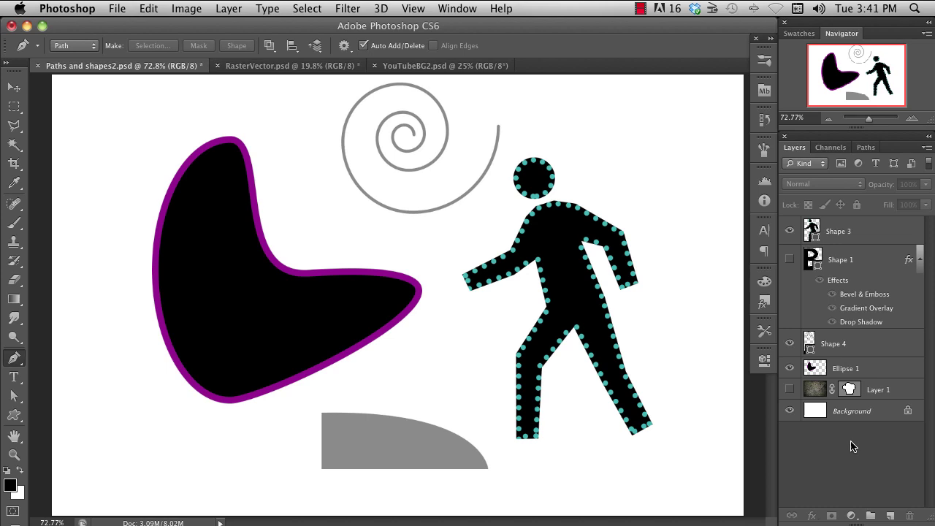
{"action": "left_click", "coordinate": [860, 344]}
Step: Start Define Custom Shape but cancel it, then load the spiral and wedge as a selection
{"action": "right_click", "coordinate": [385, 446]}
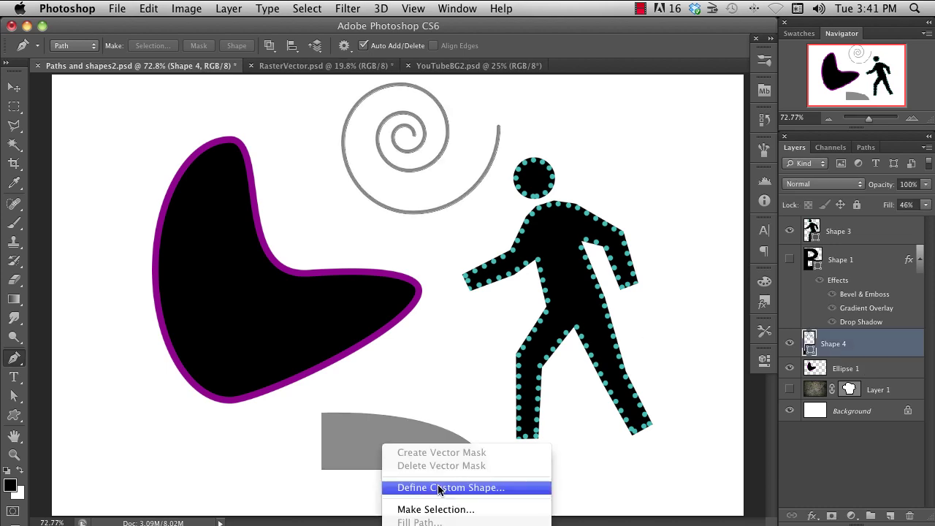
{"action": "left_click", "coordinate": [516, 494]}
{"action": "key", "text": "BackSpace"}
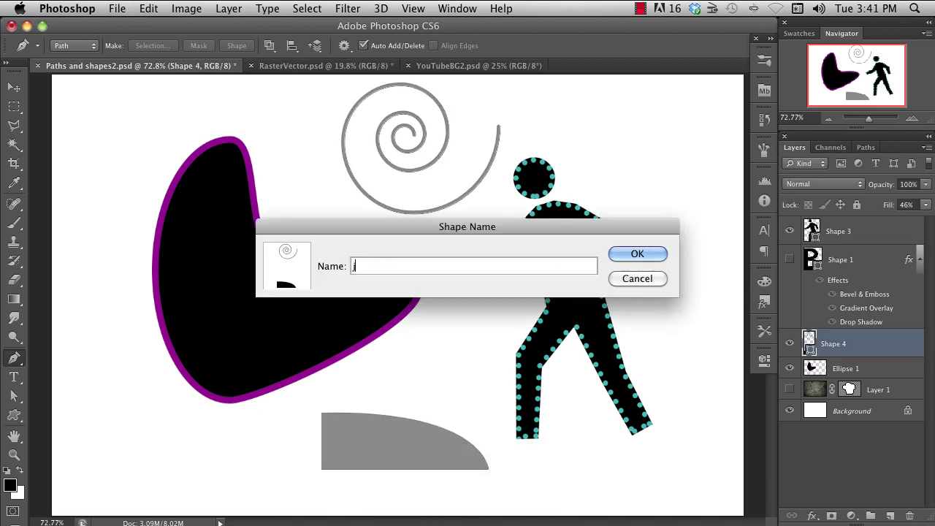
{"action": "key", "text": "Escape"}
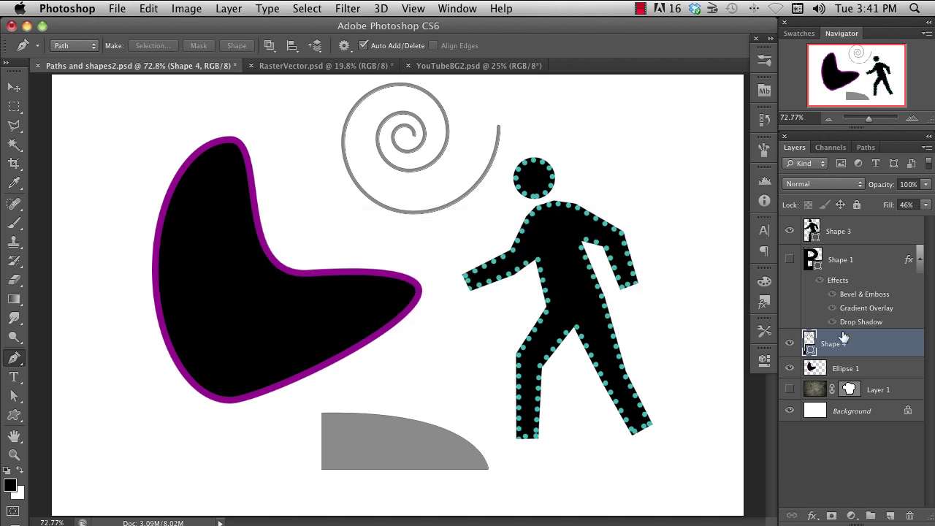
{"action": "left_click", "coordinate": [811, 348], "text": "super"}
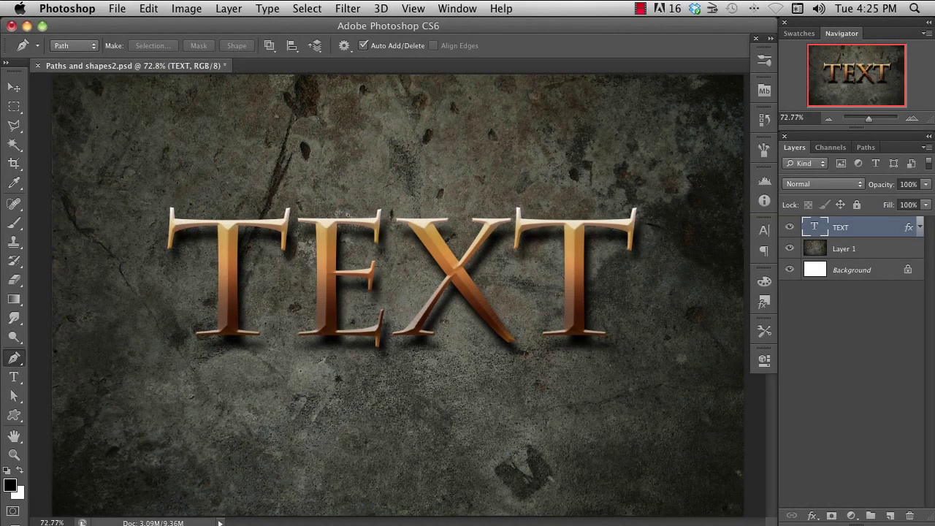
Step: Convert the TEXT layer to a shape, pulling the first T's crossbar left and the last T's stem down
{"action": "right_click", "coordinate": [859, 231]}
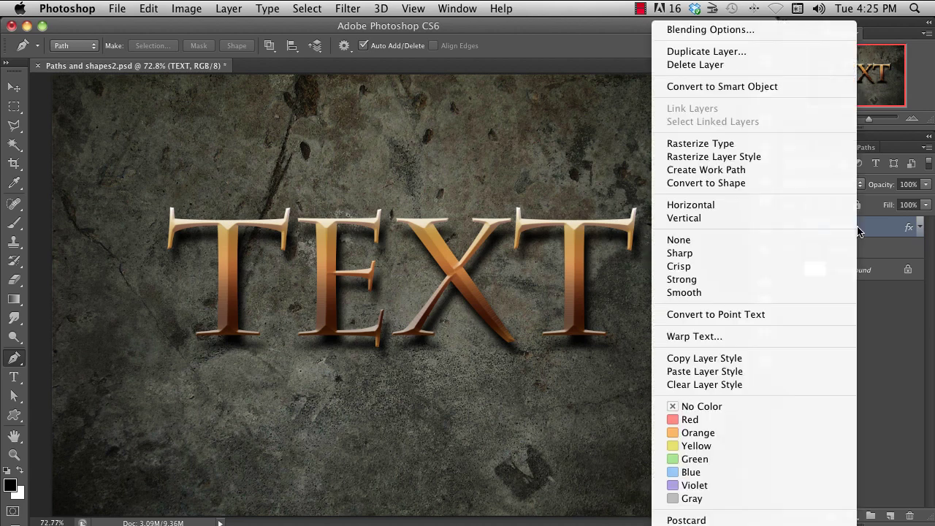
{"action": "left_click", "coordinate": [793, 183]}
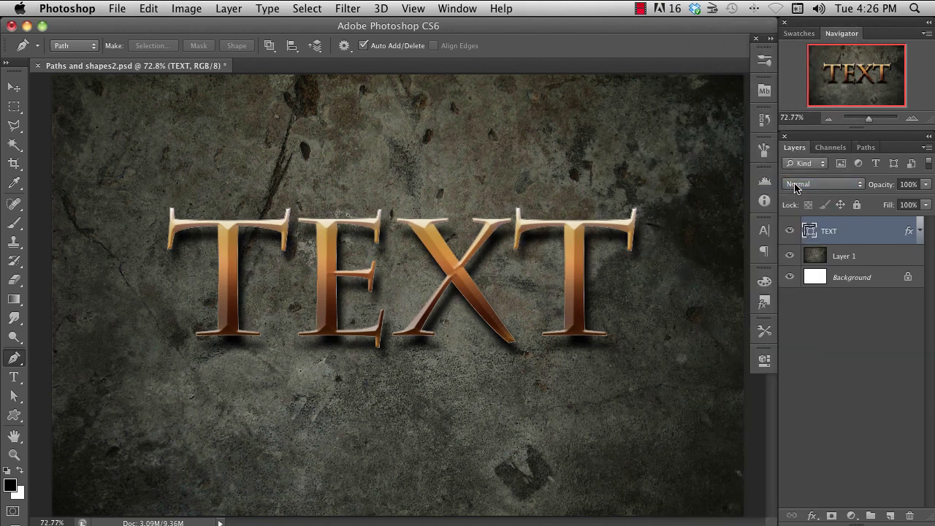
{"action": "left_click_drag", "start_coordinate": [150, 191], "coordinate": [75, 248]}
{"action": "left_click_drag", "start_coordinate": [538, 305], "coordinate": [615, 407]}
{"action": "left_click", "coordinate": [845, 427]}
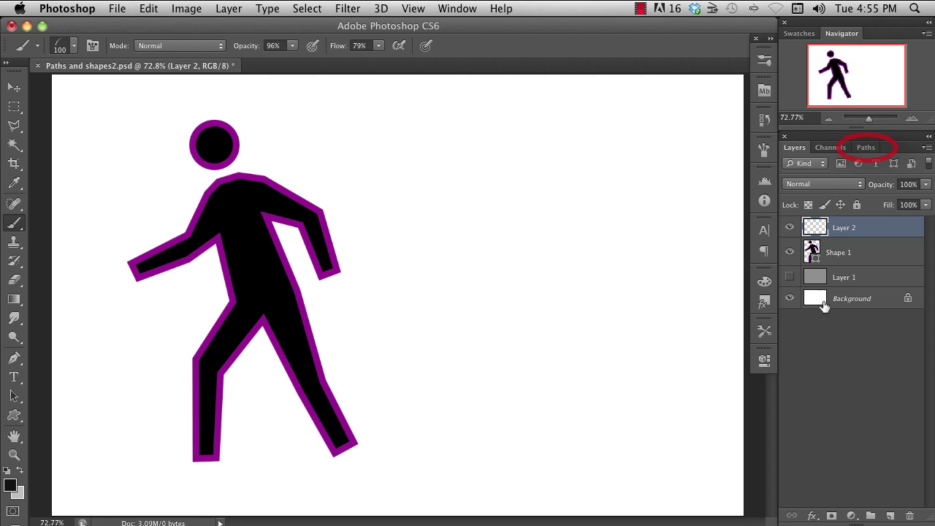
Step: In the Paths panel, draw a curved hook-shaped path right of the figure, then deselect it
{"action": "left_click", "coordinate": [867, 148]}
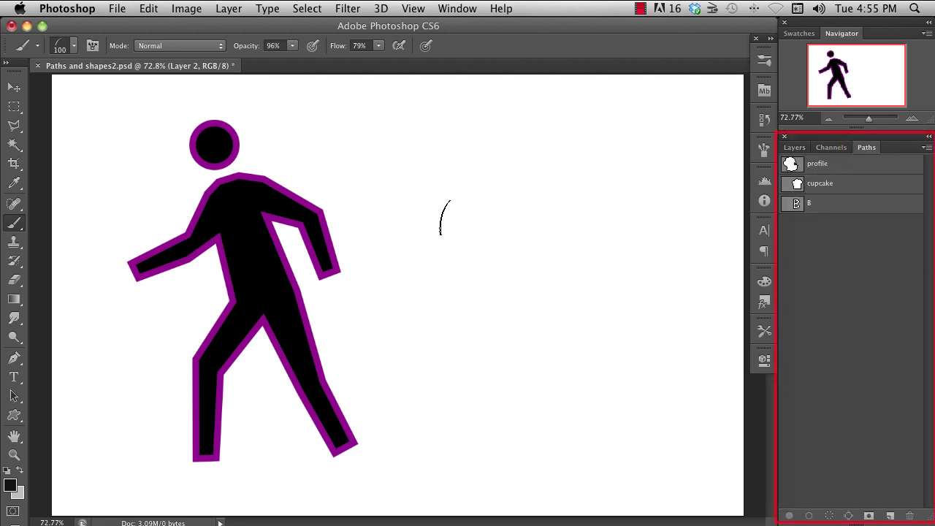
{"action": "left_click", "coordinate": [14, 358]}
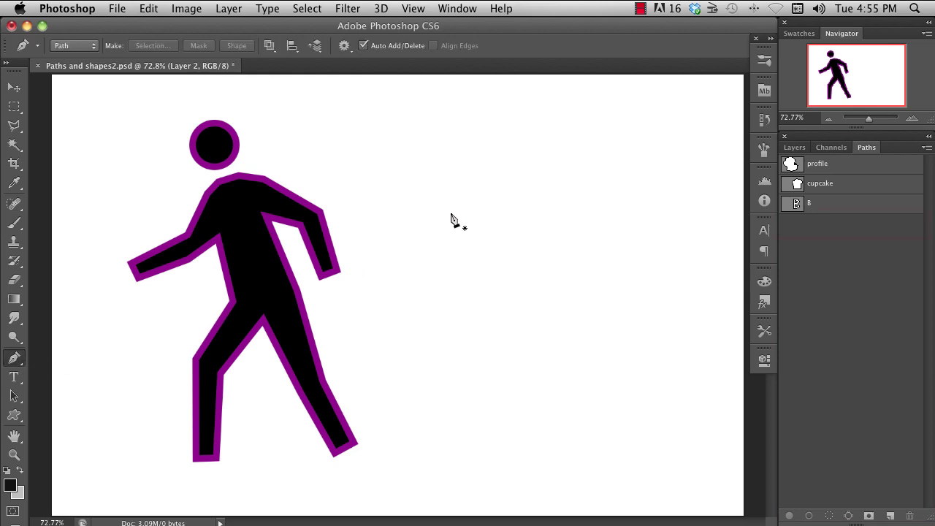
{"action": "left_click_drag", "start_coordinate": [450, 213], "coordinate": [470, 193]}
{"action": "left_click_drag", "start_coordinate": [556, 167], "coordinate": [593, 173]}
{"action": "left_click_drag", "start_coordinate": [623, 236], "coordinate": [618, 263]}
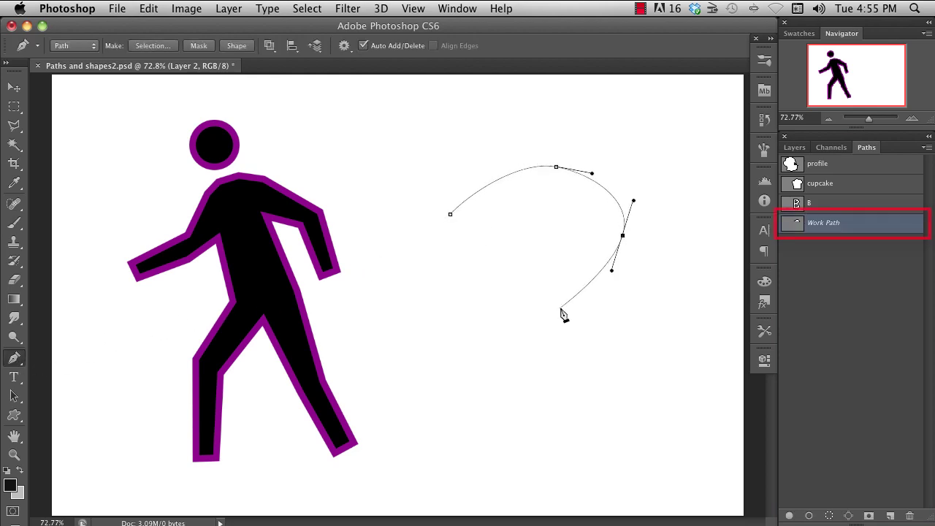
{"action": "left_click_drag", "start_coordinate": [559, 309], "coordinate": [529, 346]}
{"action": "left_click_drag", "start_coordinate": [556, 382], "coordinate": [578, 402]}
{"action": "left_click_drag", "start_coordinate": [545, 436], "coordinate": [481, 436]}
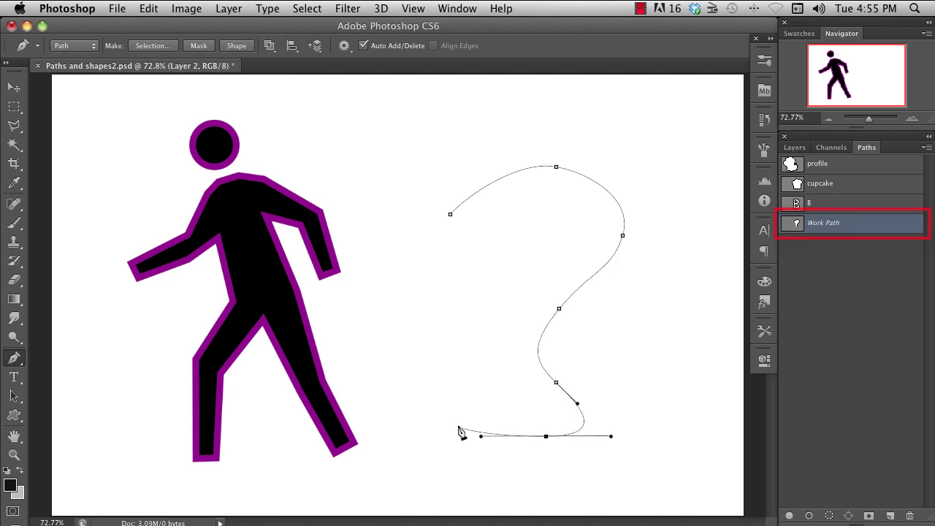
{"action": "key", "text": "Escape"}
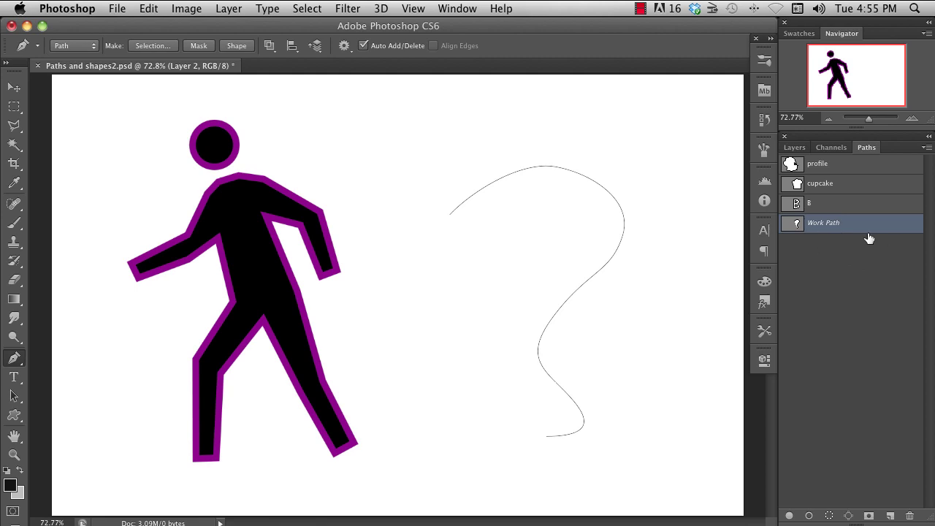
{"action": "left_click", "coordinate": [851, 271]}
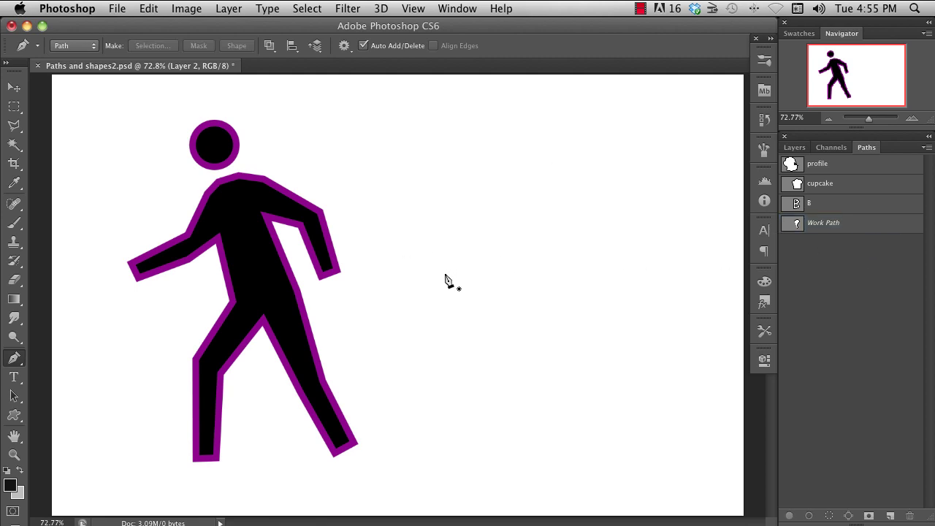
Step: Draw a closed four-sided straight-edged path beside the walking figure
{"action": "left_click", "coordinate": [455, 188]}
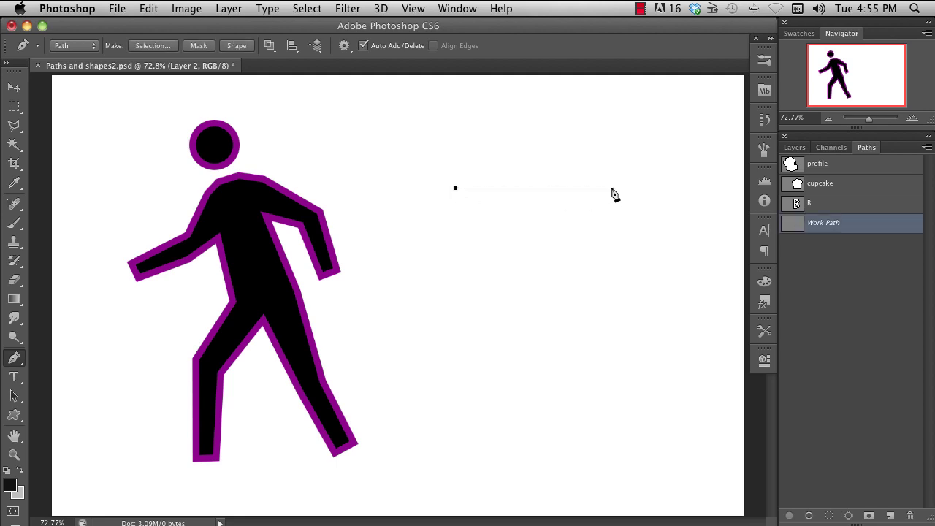
{"action": "left_click", "coordinate": [615, 187]}
{"action": "left_click", "coordinate": [615, 368]}
{"action": "left_click", "coordinate": [457, 442]}
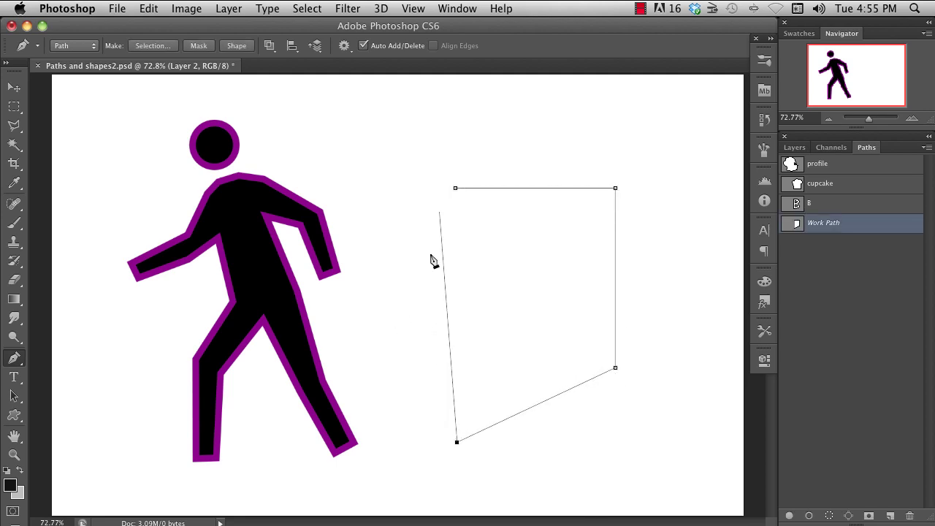
{"action": "left_click", "coordinate": [455, 188]}
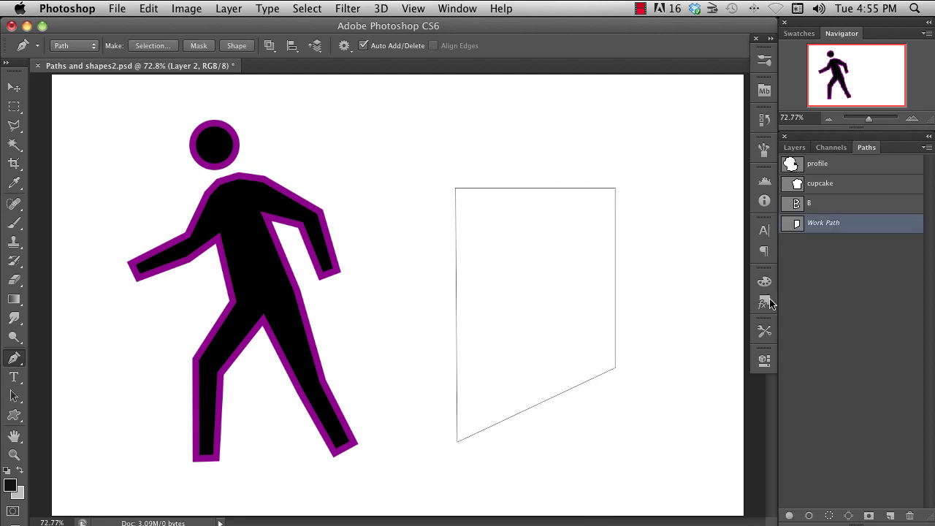
Step: Save the four-sided work path as 'rect'
{"action": "double_click", "coordinate": [824, 226]}
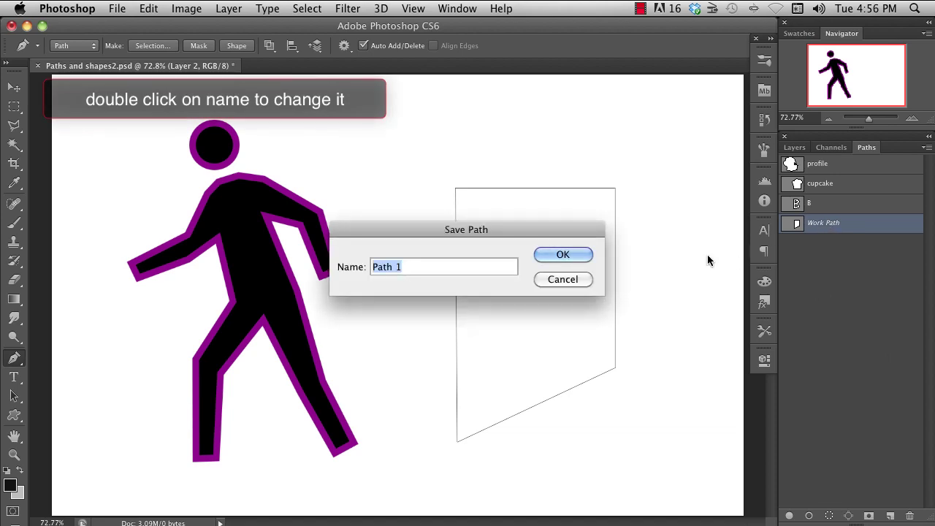
{"action": "type", "text": "rect"}
{"action": "key", "text": "Return"}
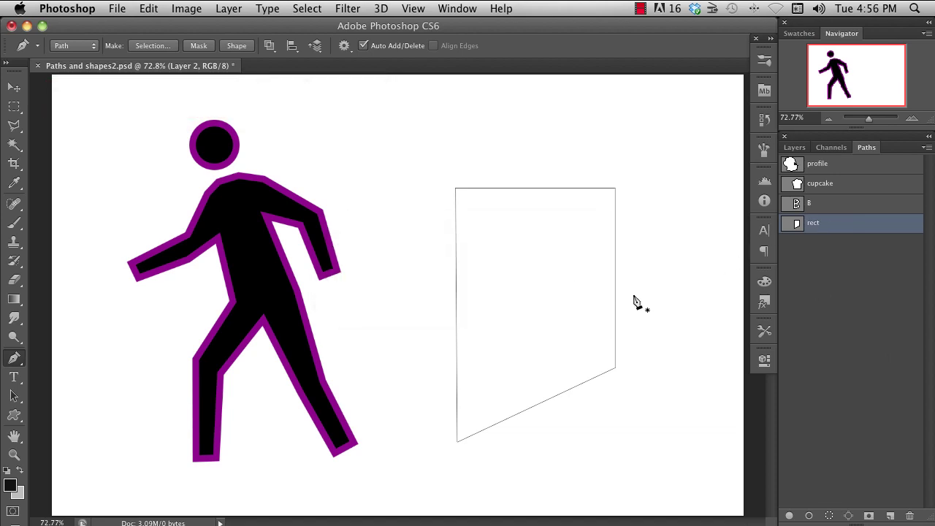
{"action": "left_click", "coordinate": [836, 284]}
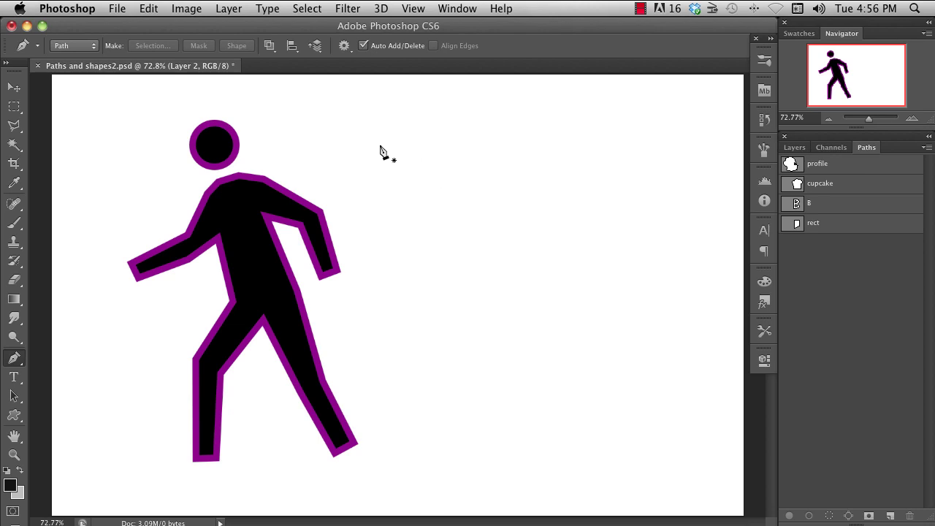
Step: Draw an open curved path above the figure
{"action": "left_click_drag", "start_coordinate": [383, 142], "coordinate": [455, 133]}
{"action": "left_click_drag", "start_coordinate": [586, 151], "coordinate": [641, 220]}
{"action": "left_click_drag", "start_coordinate": [602, 285], "coordinate": [631, 253]}
{"action": "left_click", "coordinate": [569, 402]}
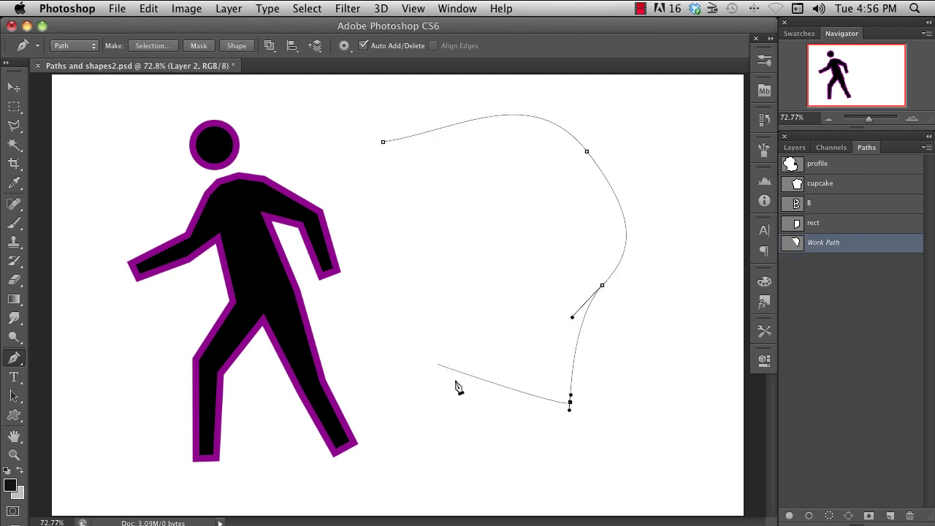
{"action": "left_click", "coordinate": [435, 360]}
{"action": "key", "text": "Escape"}
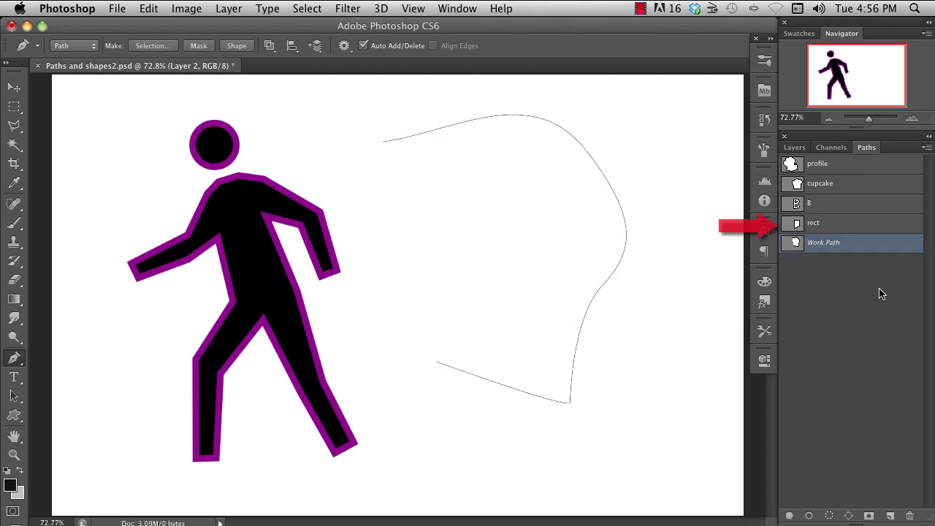
Step: Select the Shape 1 layer and save its shape path as 'man shape'
{"action": "left_click", "coordinate": [794, 148]}
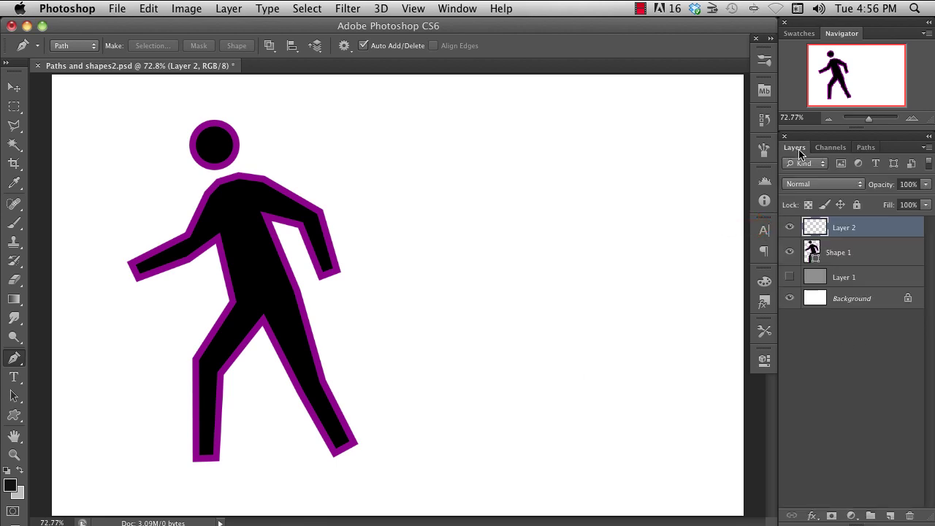
{"action": "left_click", "coordinate": [854, 256]}
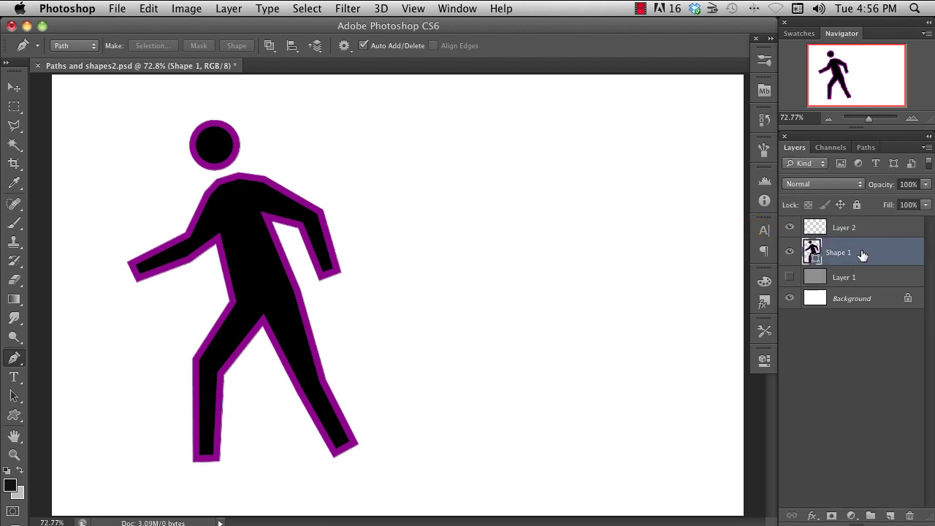
{"action": "left_click", "coordinate": [866, 147]}
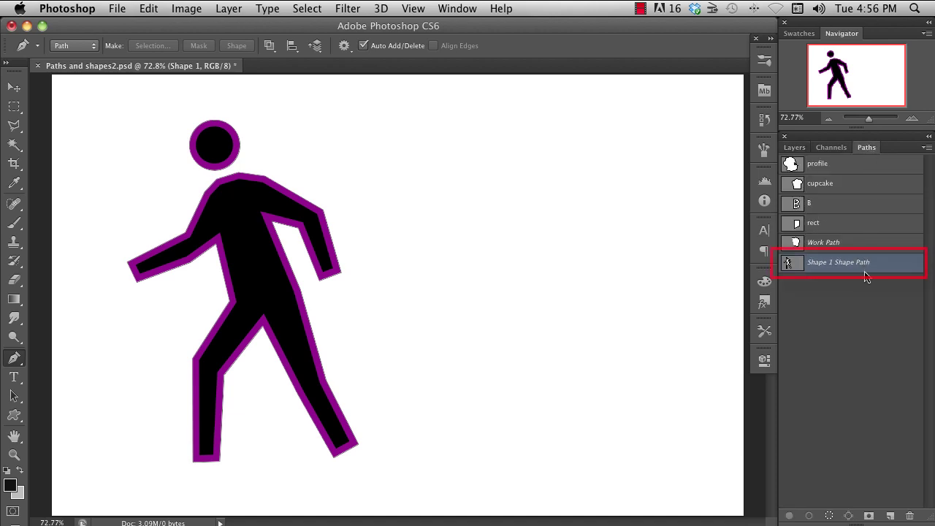
{"action": "double_click", "coordinate": [846, 265]}
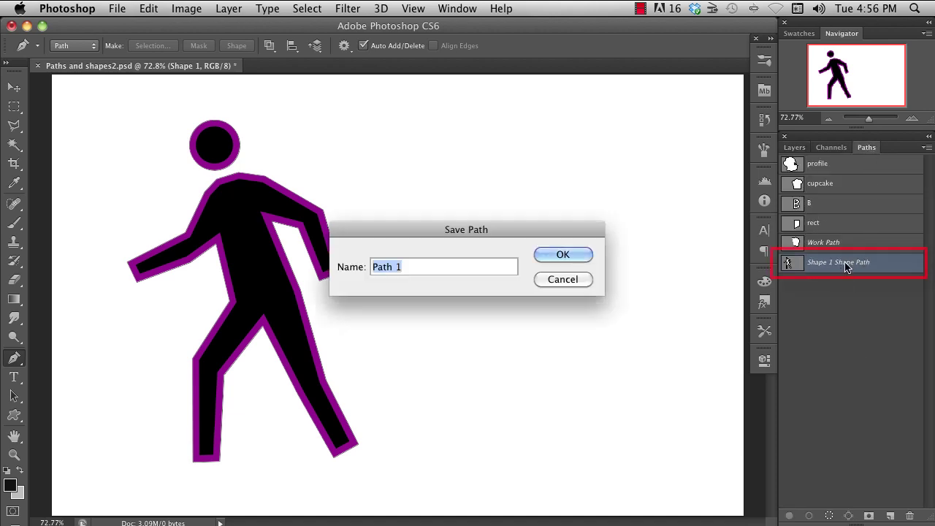
{"action": "type", "text": "man shape"}
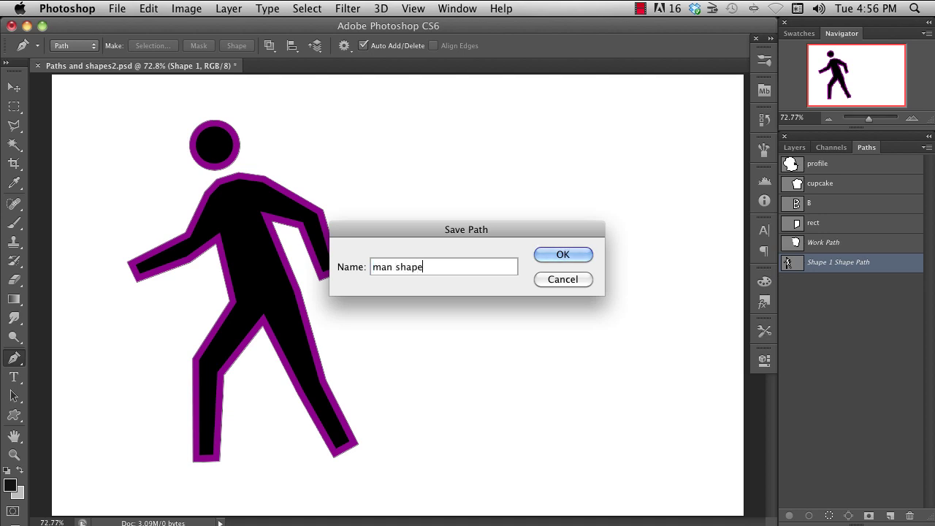
{"action": "key", "text": "Return"}
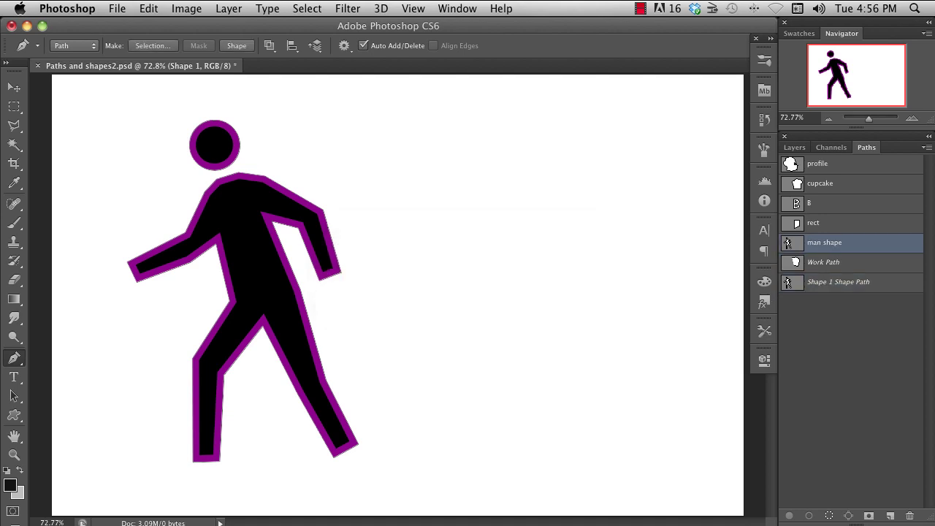
Step: Move the man shape path right of the figure and test loading it as a selection
{"action": "left_click_drag", "start_coordinate": [845, 245], "coordinate": [769, 250]}
{"action": "key", "text": "a"}
{"action": "mouse_move", "coordinate": [326, 385]}
{"action": "left_mouse_down"}
{"action": "mouse_move", "coordinate": [589, 359]}
{"action": "mouse_move", "coordinate": [612, 371]}
{"action": "left_mouse_up"}
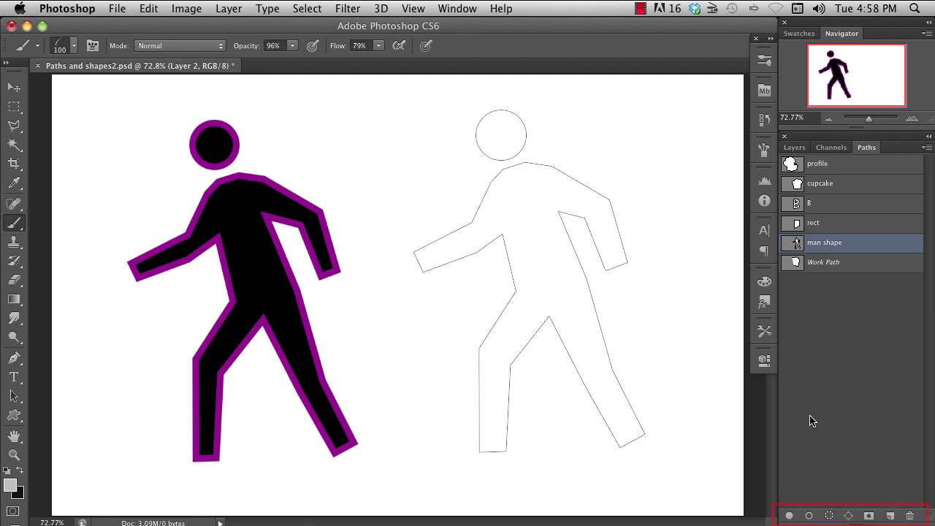
{"action": "left_click", "coordinate": [829, 515]}
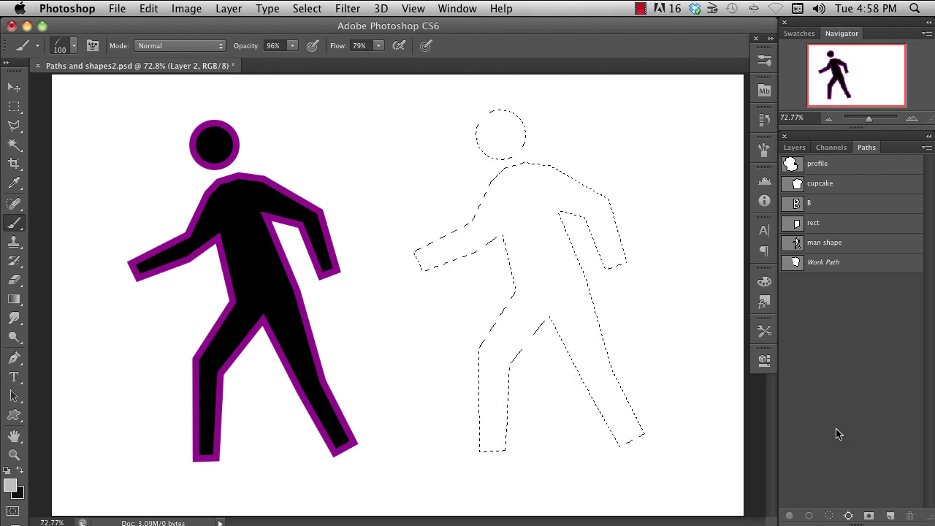
{"action": "key", "text": "super+d"}
Step: Fill the man shape path with grey, then undo the fill
{"action": "left_click", "coordinate": [830, 245]}
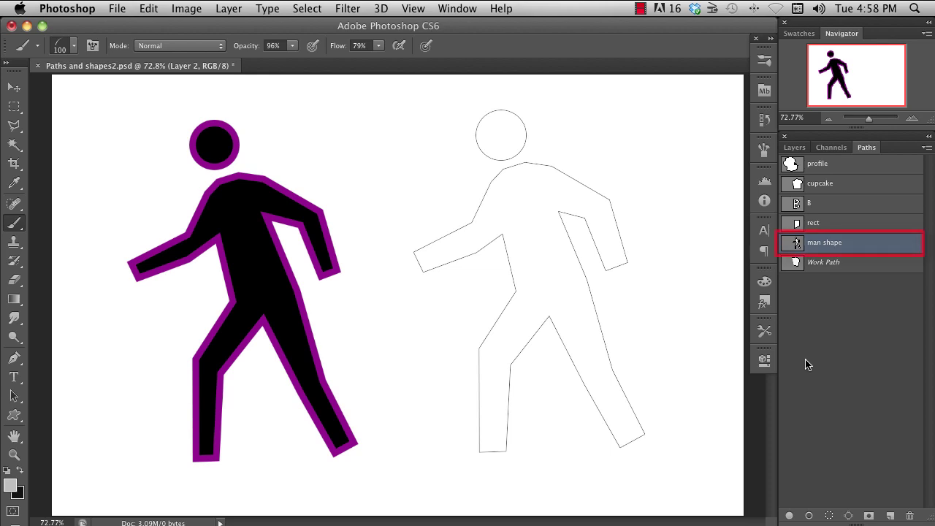
{"action": "left_click", "coordinate": [789, 516]}
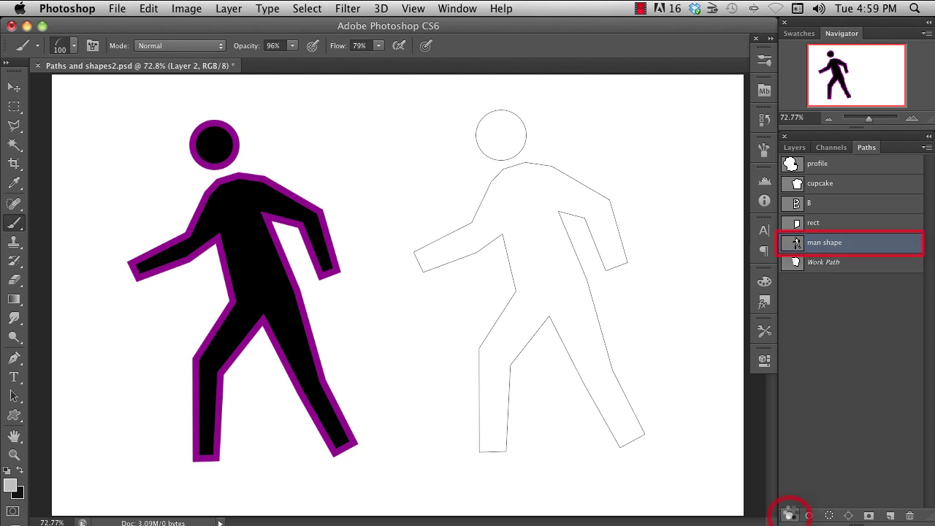
{"action": "left_click", "coordinate": [845, 445]}
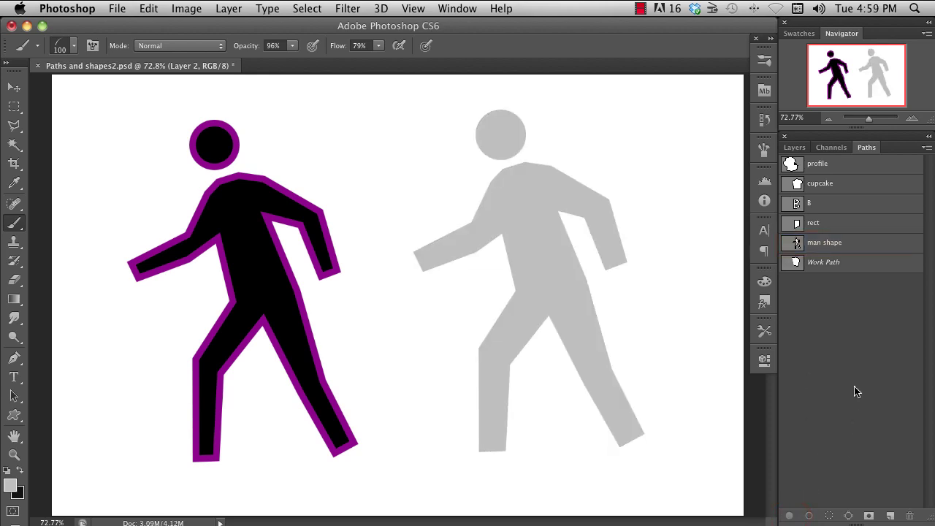
{"action": "key", "text": "super+z"}
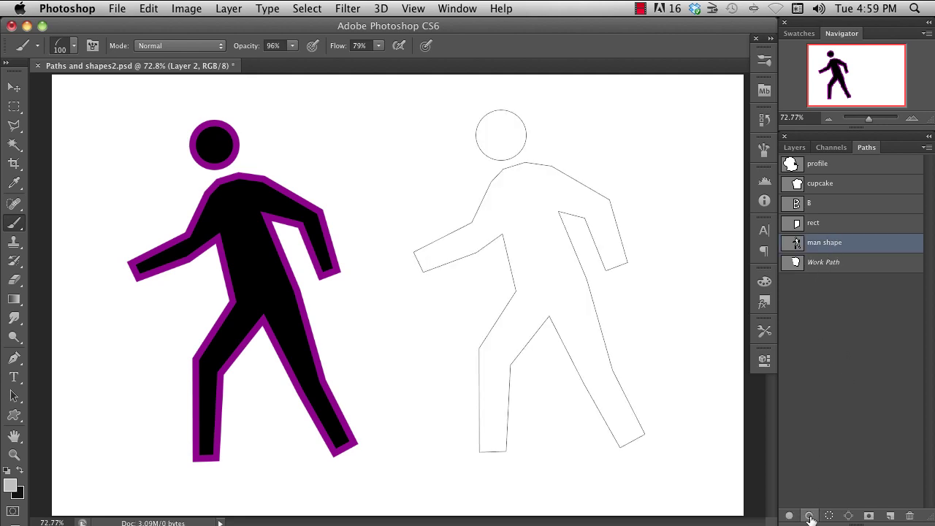
Step: Shrink the brush, choose the grass brush, stroke the path, then undo the stroke
{"action": "key", "text": "bracketleft"}
{"action": "key", "text": "bracketleft"}
{"action": "key", "text": "bracketleft"}
{"action": "key", "text": "bracketleft"}
{"action": "key", "text": "bracketleft"}
{"action": "right_click", "coordinate": [432, 307]}
{"action": "double_click", "coordinate": [731, 382]}
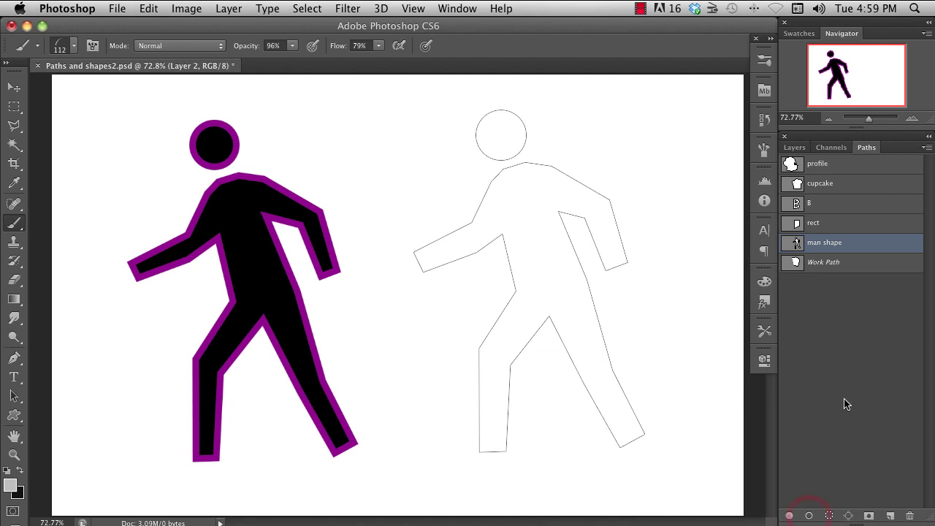
{"action": "left_click", "coordinate": [809, 515]}
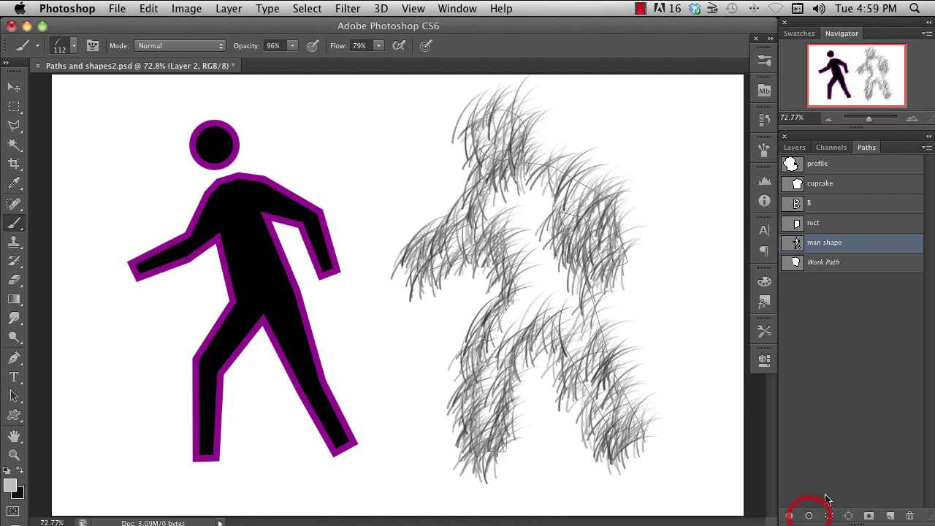
{"action": "left_click", "coordinate": [840, 450]}
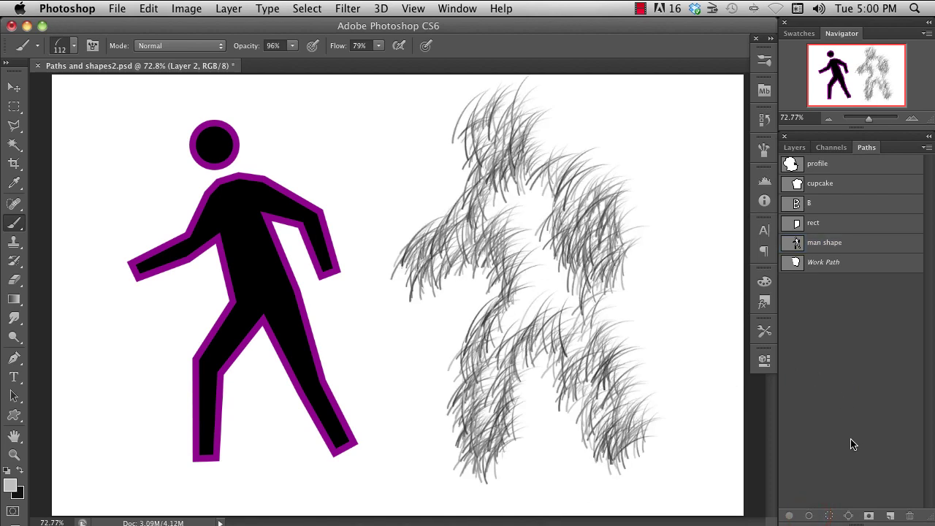
{"action": "key", "text": "super+z"}
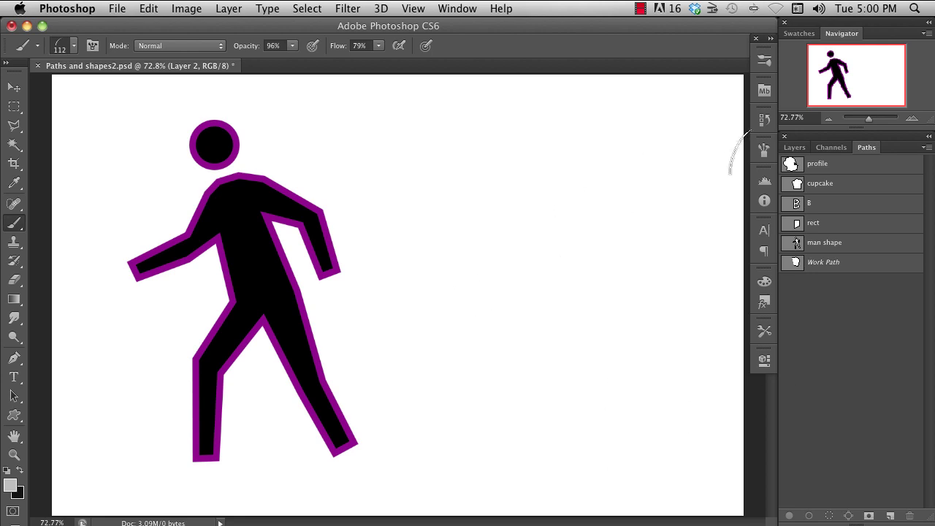
Step: Set the brush's Angle Jitter Control to Direction and stroke the man shape path with grass
{"action": "left_click", "coordinate": [765, 151]}
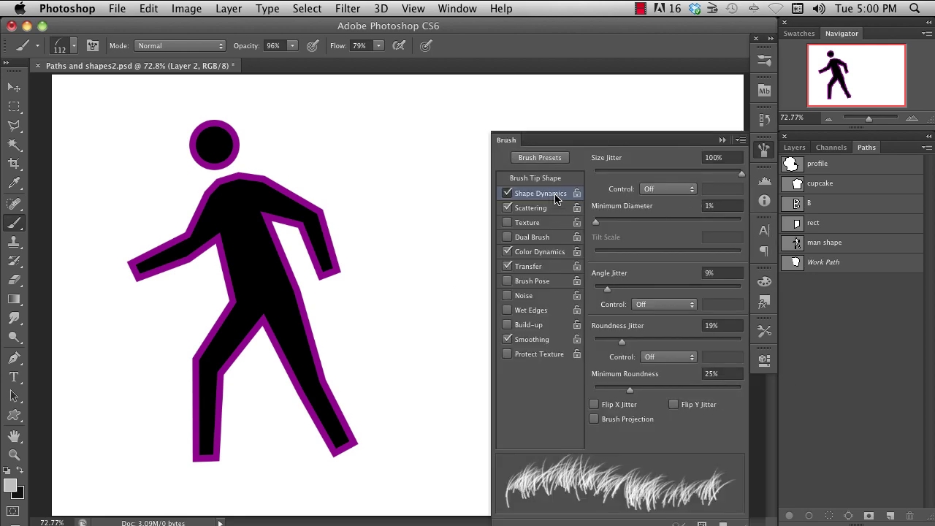
{"action": "left_click", "coordinate": [691, 304]}
{"action": "left_click", "coordinate": [678, 377]}
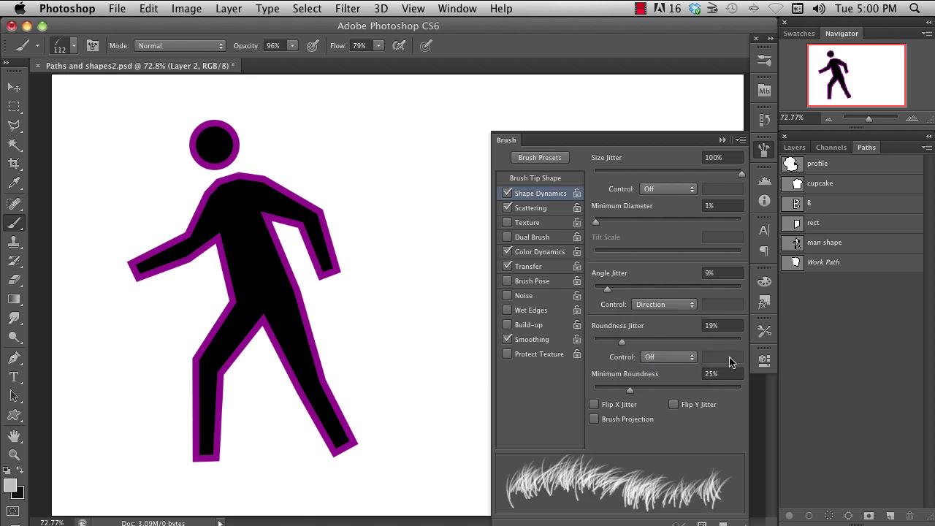
{"action": "left_click", "coordinate": [721, 139]}
{"action": "left_click", "coordinate": [831, 247]}
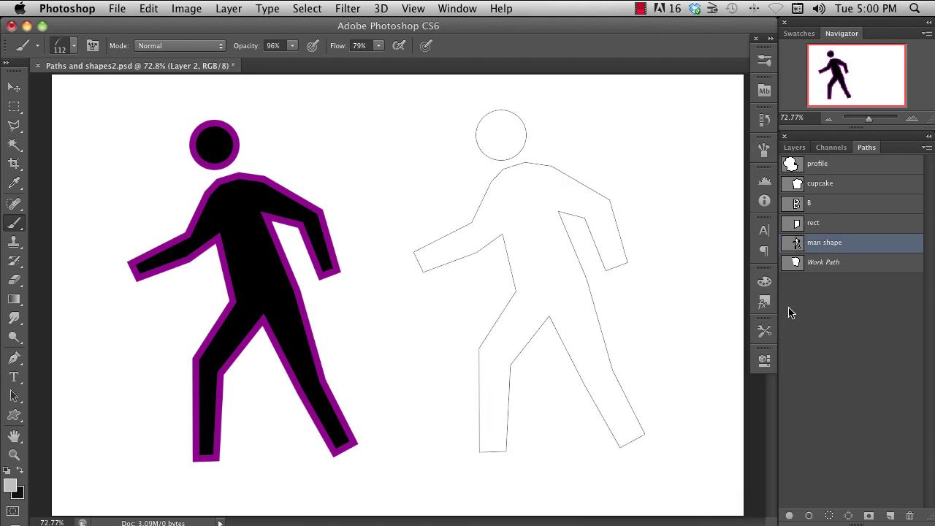
{"action": "left_click", "coordinate": [809, 515]}
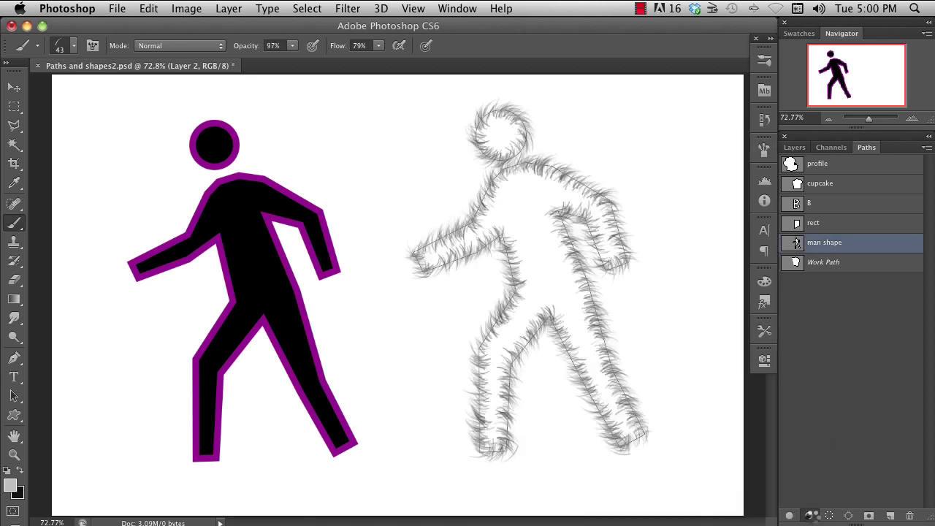
{"action": "left_click", "coordinate": [847, 400]}
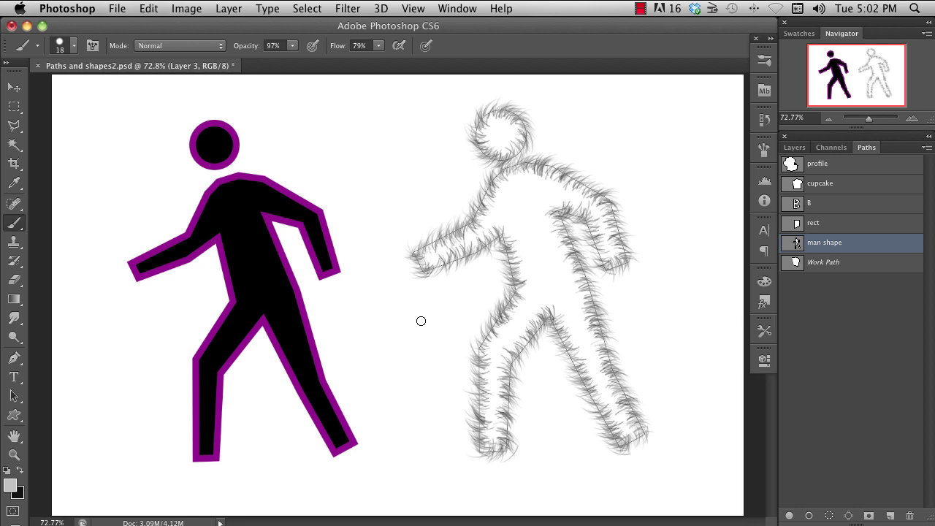
Step: Stroke the path in purple, move Layer 2 above Layer 3, and set Layer 3 opacity to 15%
{"action": "left_click_drag", "start_coordinate": [421, 320], "coordinate": [595, 326]}
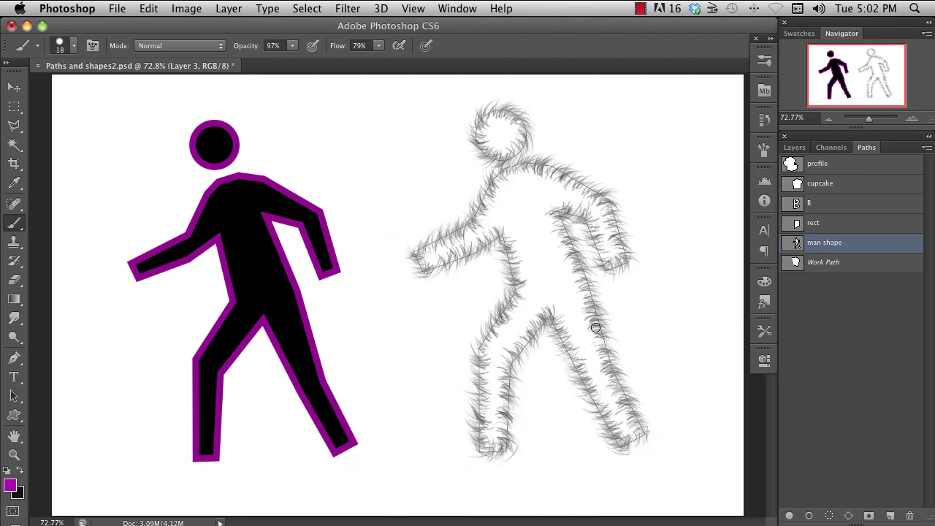
{"action": "left_click", "coordinate": [789, 515]}
{"action": "left_click", "coordinate": [849, 449]}
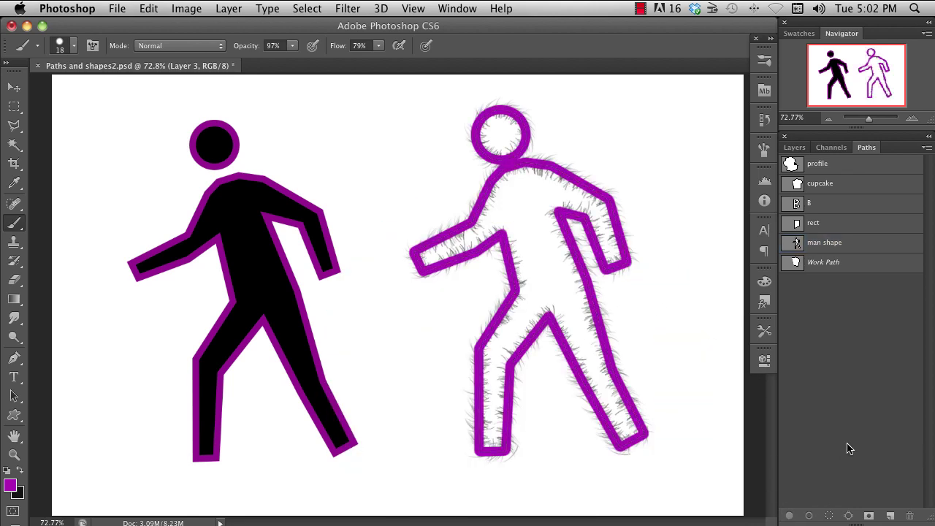
{"action": "left_click", "coordinate": [794, 146]}
{"action": "left_click_drag", "start_coordinate": [862, 248], "coordinate": [864, 227]}
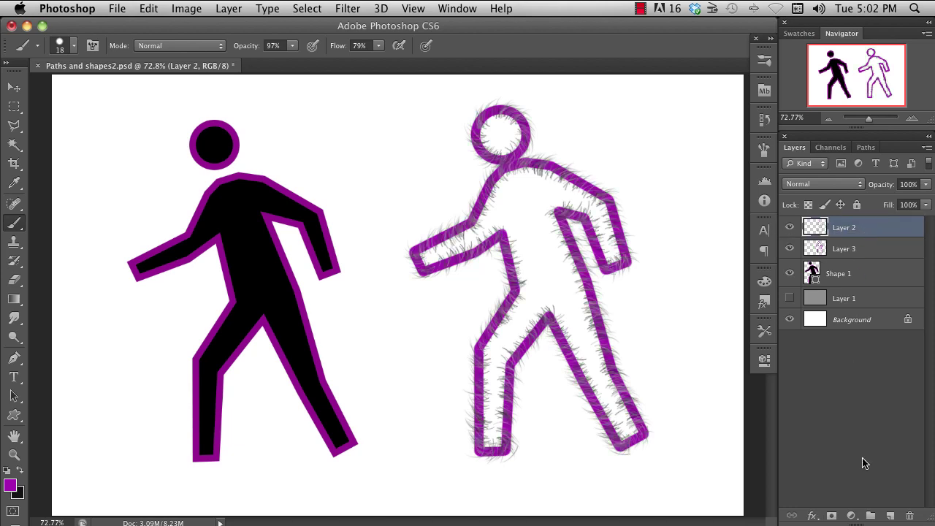
{"action": "left_click", "coordinate": [851, 250]}
{"action": "mouse_move", "coordinate": [926, 184]}
{"action": "left_mouse_down"}
{"action": "mouse_move", "coordinate": [897, 207]}
{"action": "mouse_move", "coordinate": [868, 208]}
{"action": "left_mouse_up"}
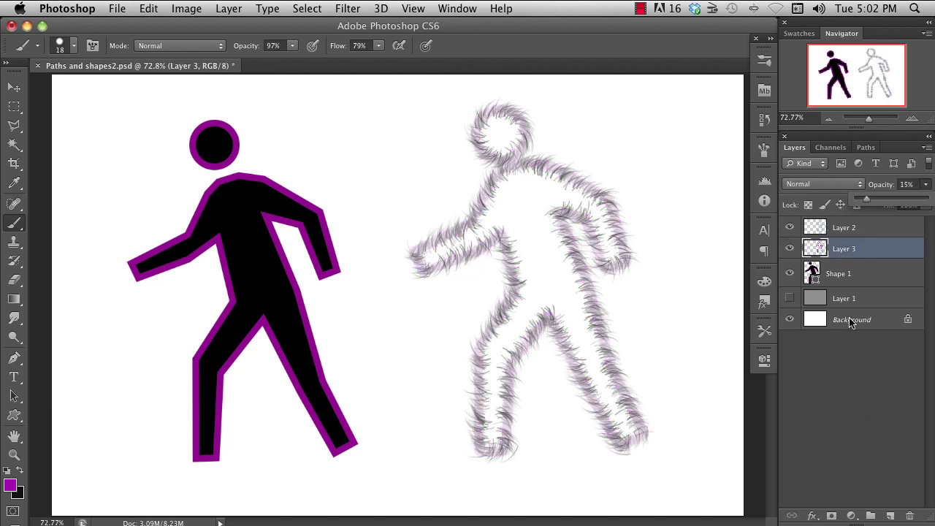
{"action": "left_click", "coordinate": [846, 452]}
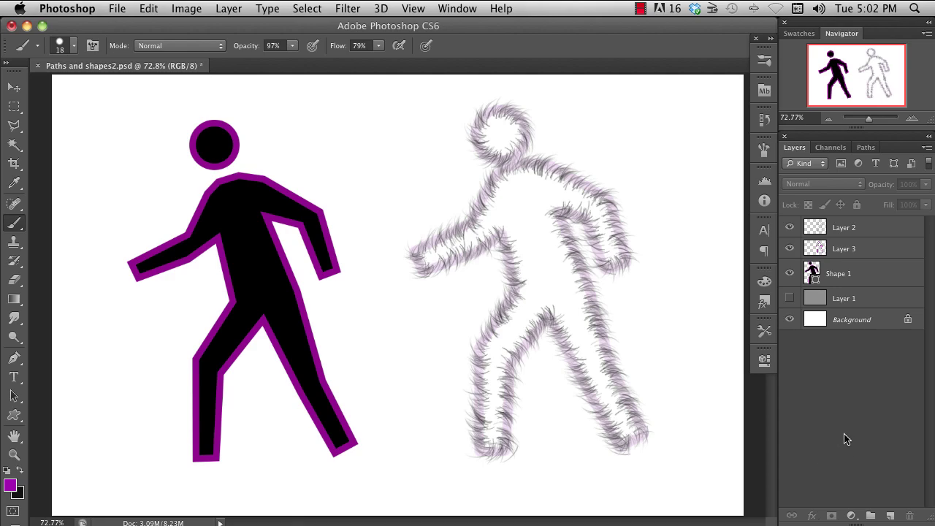